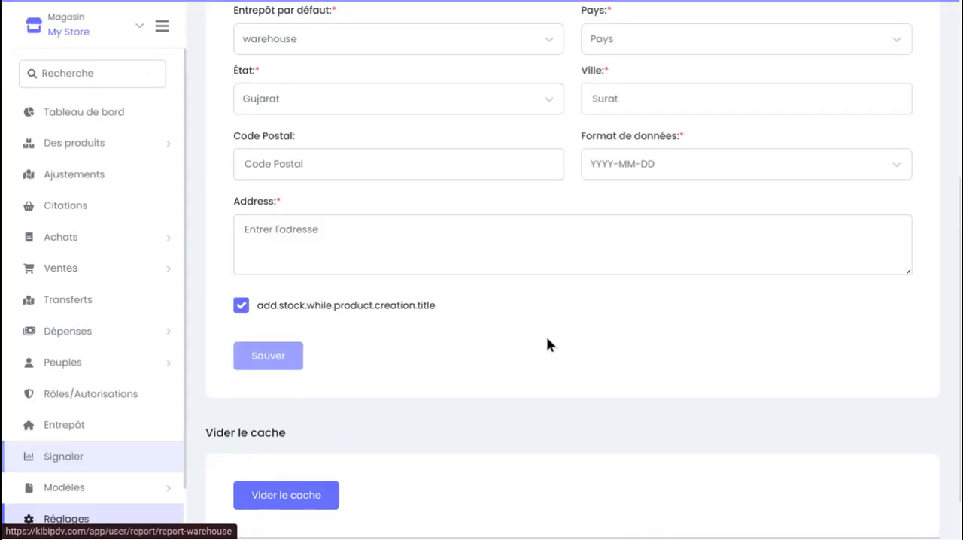
# Look over the fields of the system settings form, from the logo and default e-mail to the address
pyautogui.scroll(5, 556, 338)
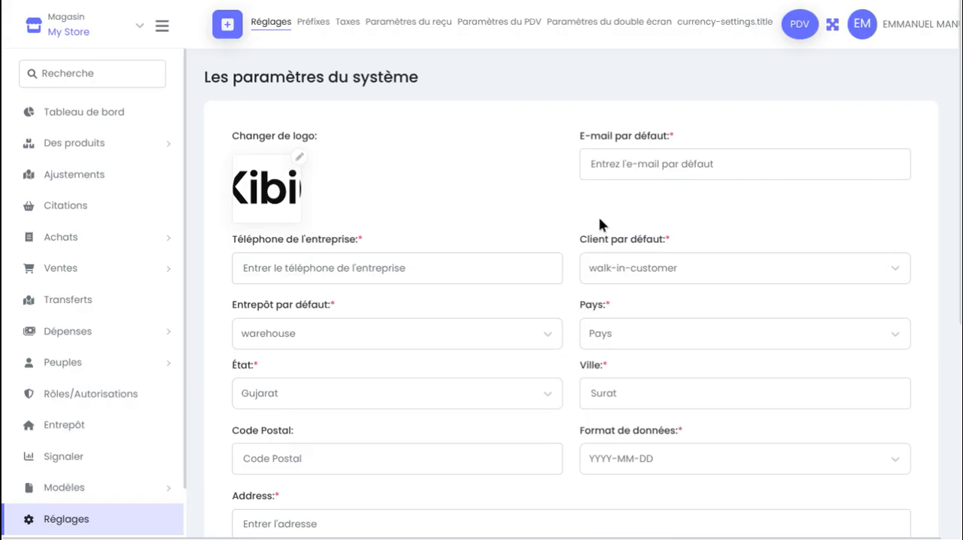
pyautogui.scroll(-2, 599, 222)
pyautogui.scroll(-2, 496, 167)
pyautogui.scroll(4, 560, 129)
pyautogui.moveTo(575, 134); pyautogui.dragTo(670, 135)
pyautogui.scroll(-1, 634, 188)
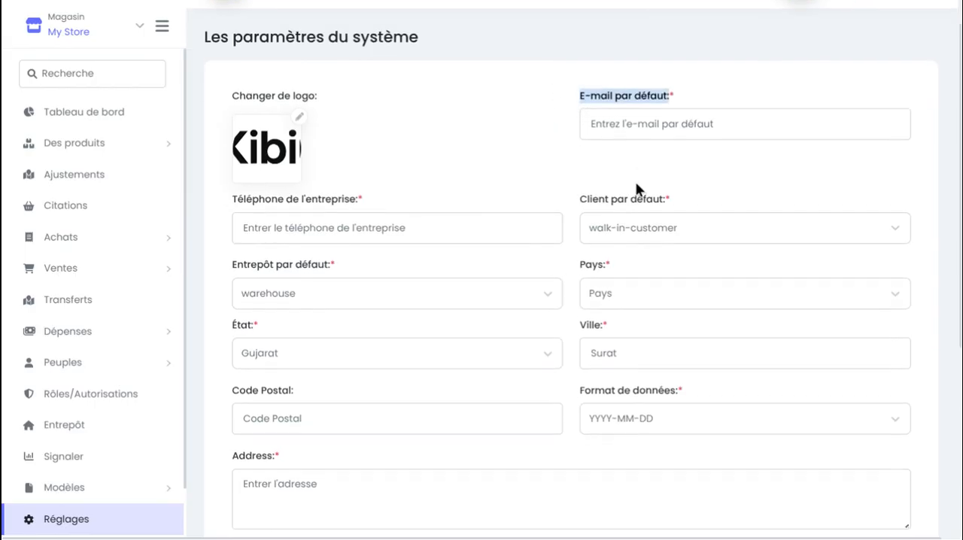
pyautogui.scroll(-1, 399, 222)
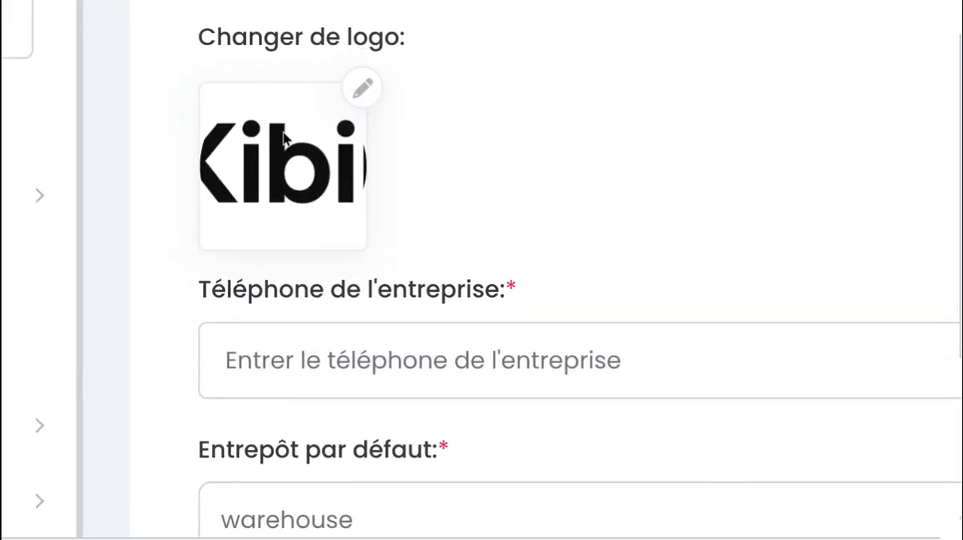
pyautogui.scroll(1, 284, 136)
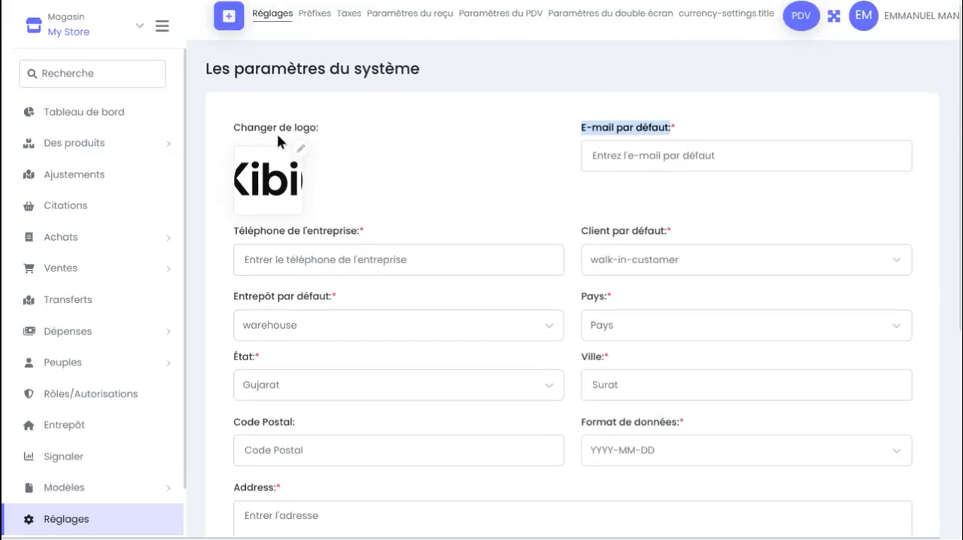
pyautogui.scroll(1, 280, 147)
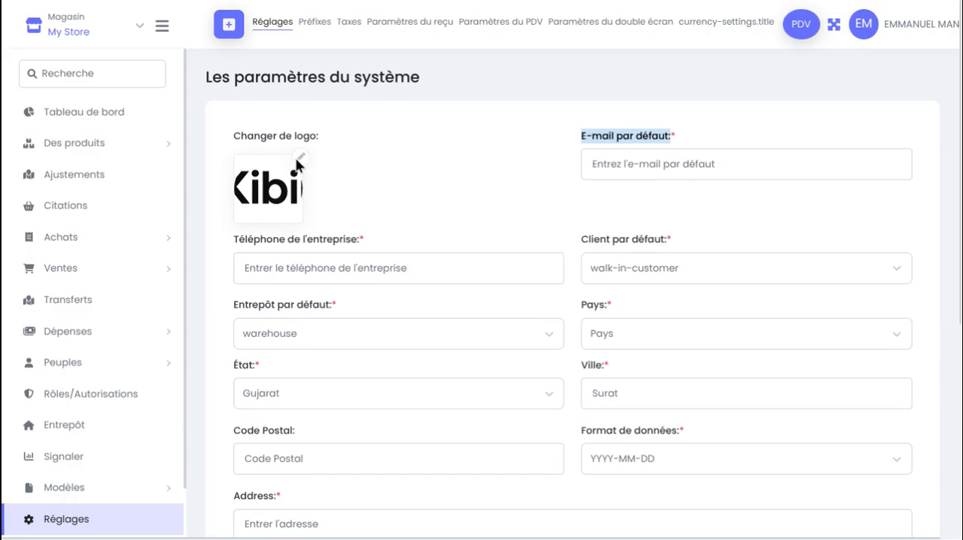
# Replace the store logo with logo.png from the KIBISAAS folder
pyautogui.click(299, 159)
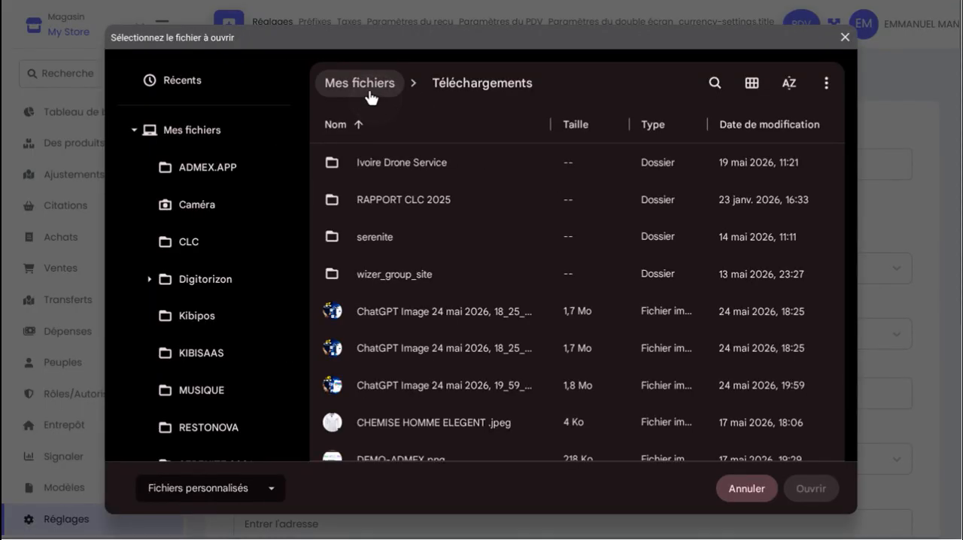
pyautogui.click(367, 88)
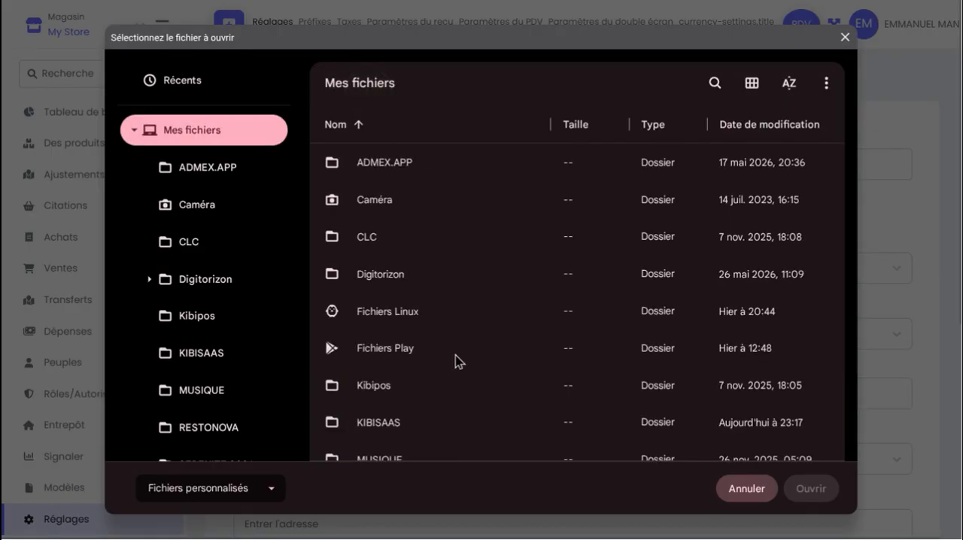
pyautogui.scroll(-4, 455, 355)
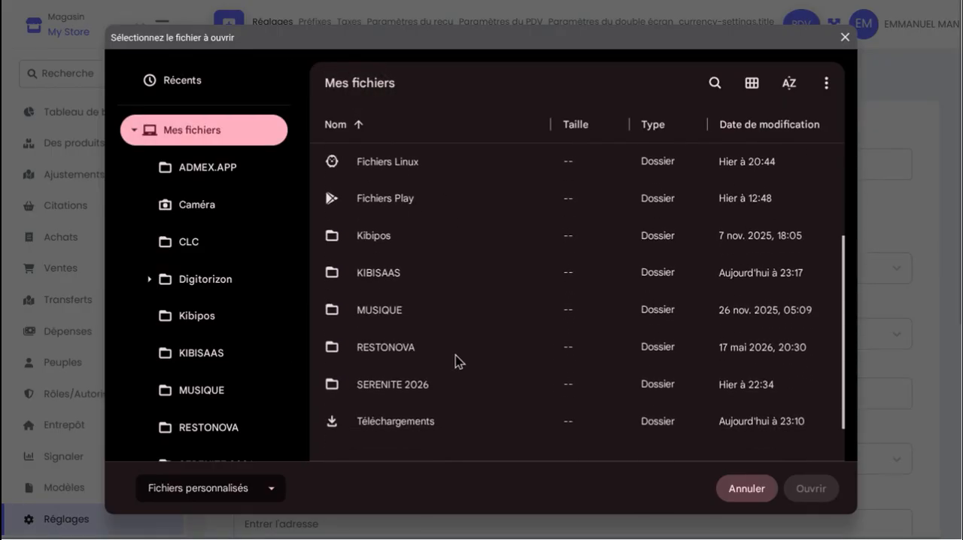
pyautogui.scroll(-1, 445, 353)
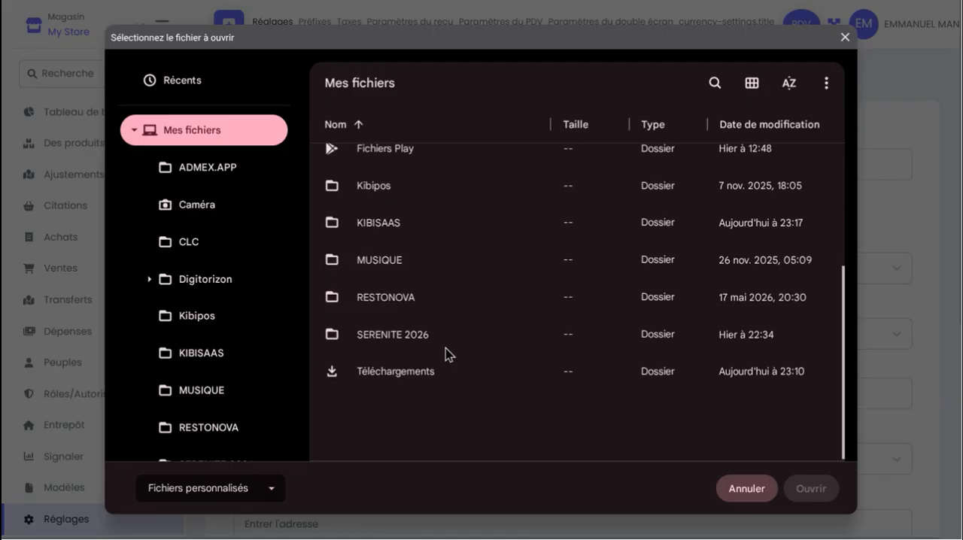
pyautogui.scroll(5, 444, 352)
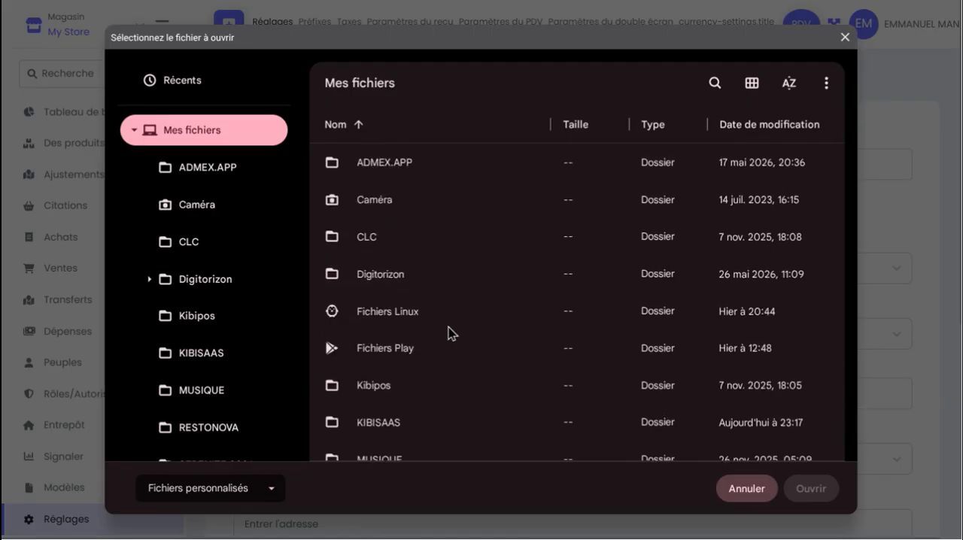
pyautogui.scroll(-1, 443, 324)
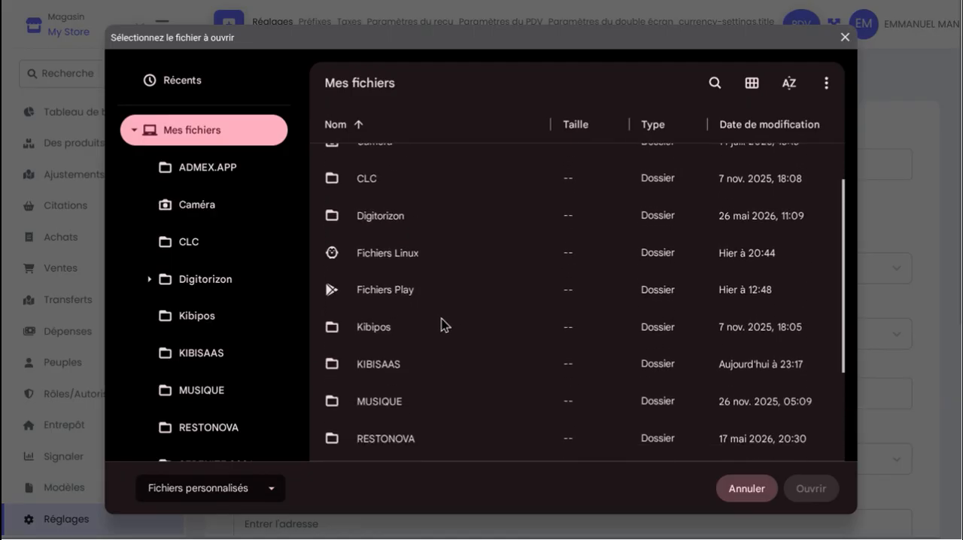
pyautogui.doubleClick(467, 359)
pyautogui.click(503, 180)
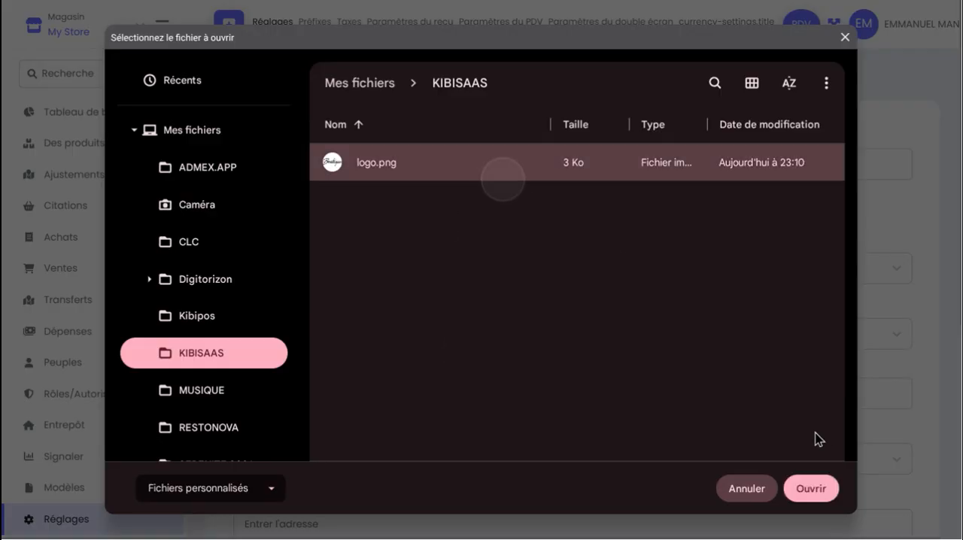
pyautogui.click(809, 493)
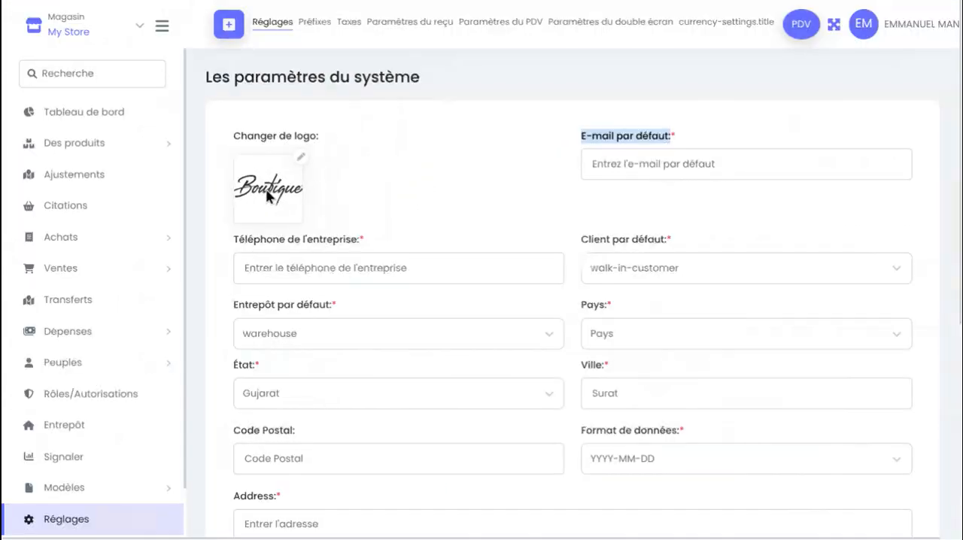
# Autofill the default e-mail, postal code and address using the second suggested saved profile
pyautogui.click(748, 163)
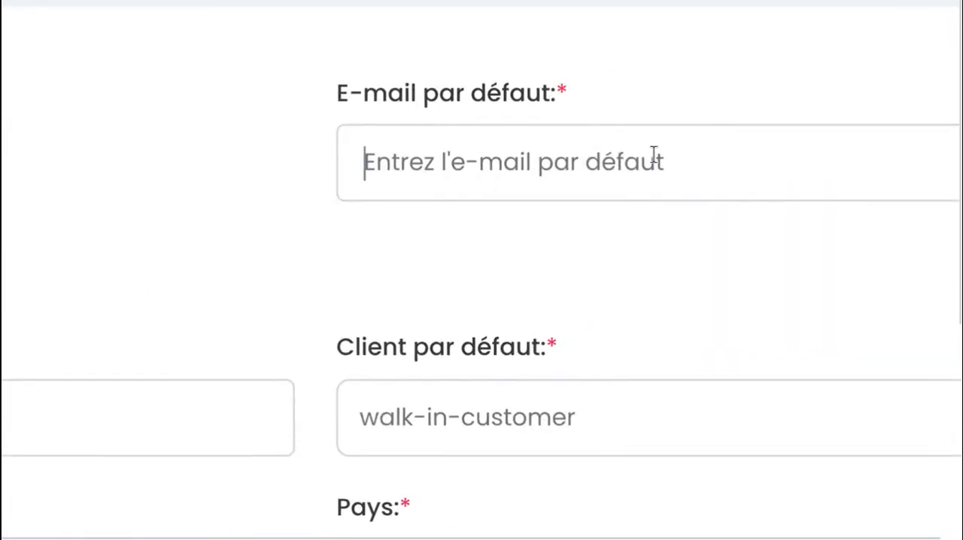
pyautogui.click(653, 154)
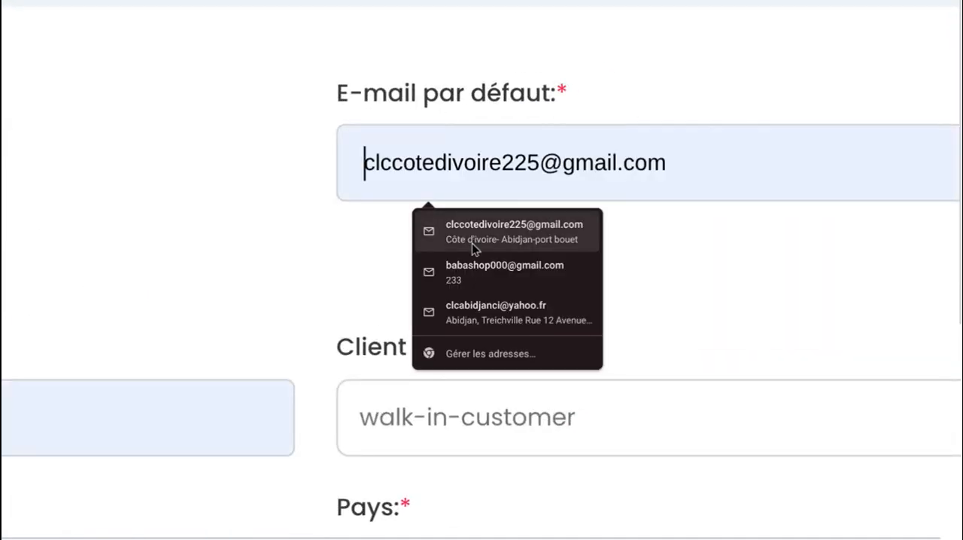
pyautogui.click(489, 275)
pyautogui.scroll(-2, 112, 440)
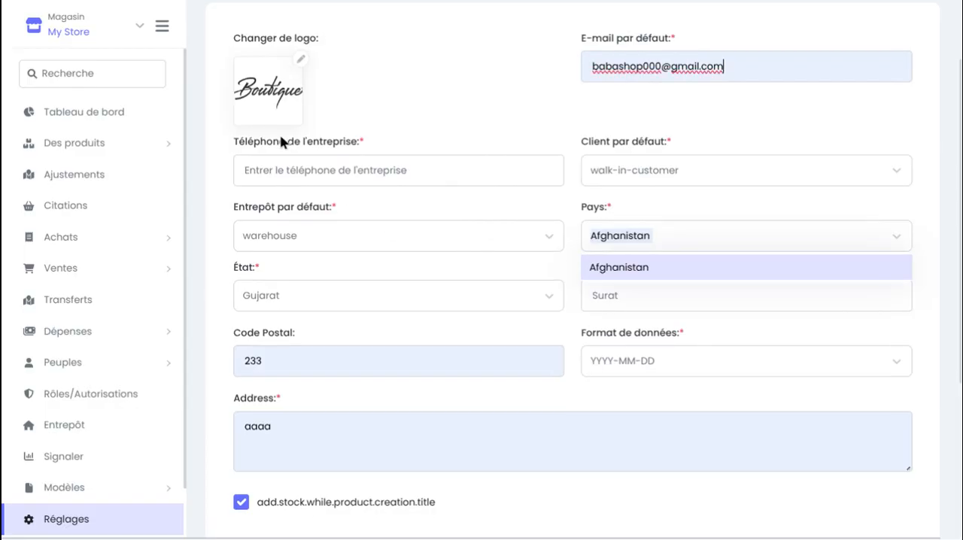
# Fill in the company phone number from the second saved suggestion and check the default customer options
pyautogui.click(294, 166)
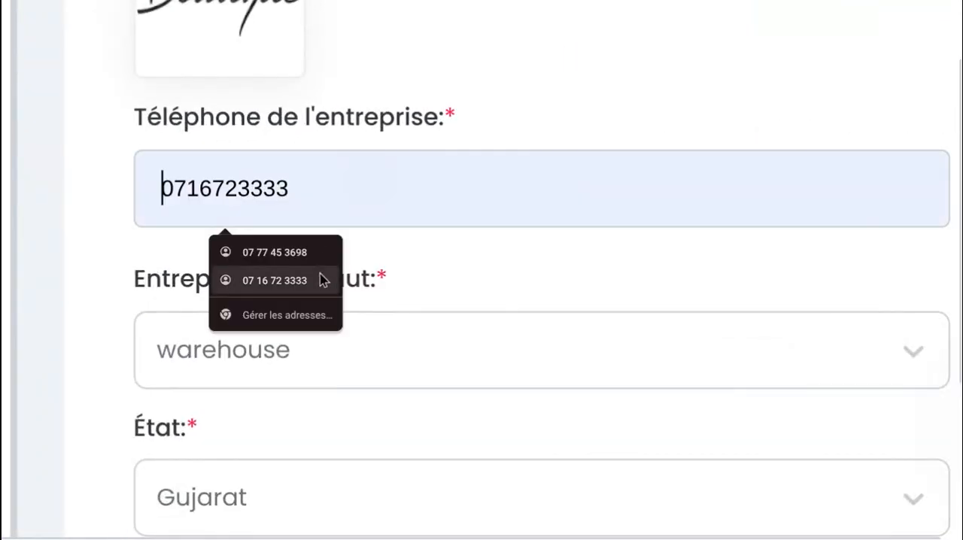
pyautogui.click(320, 274)
pyautogui.click(673, 179)
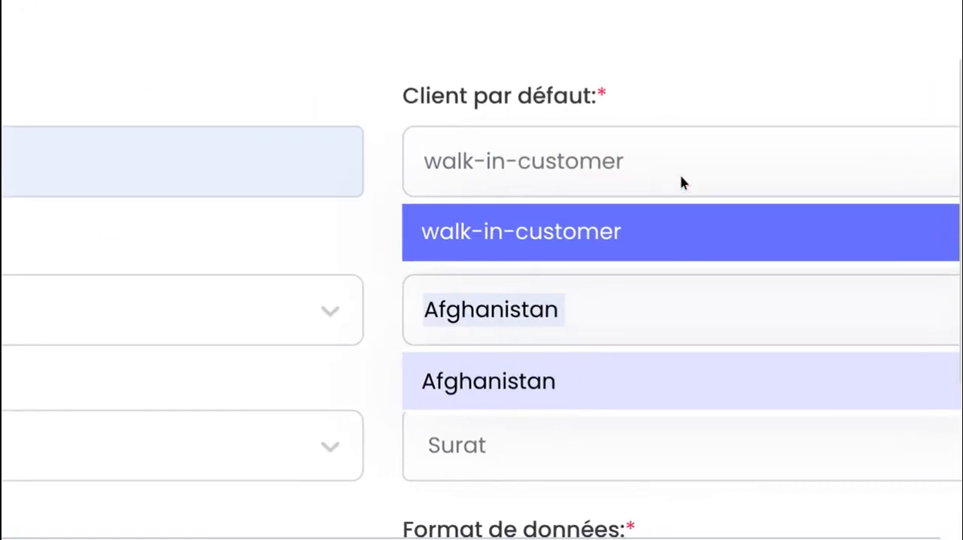
pyautogui.click(681, 183)
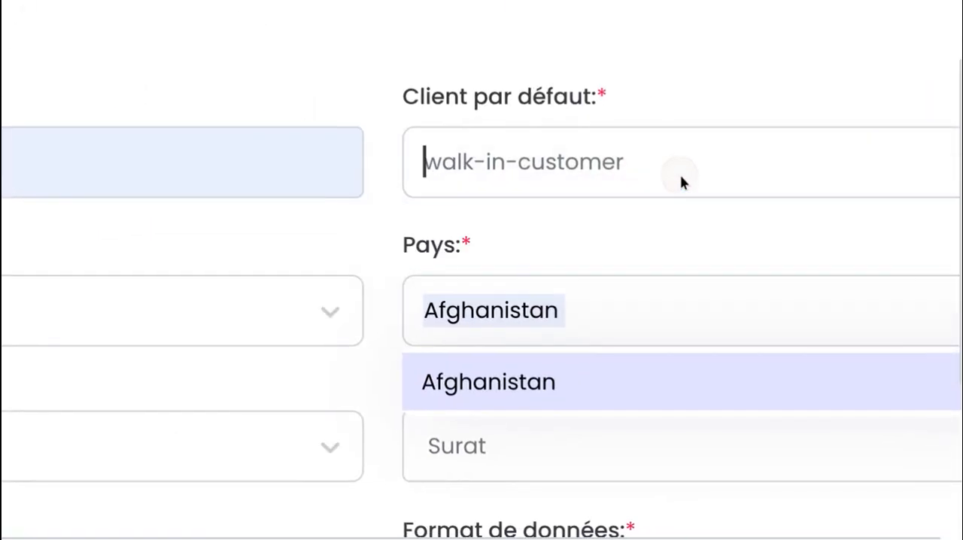
# Set the country to Cote D'Ivoire (Ivory Coast)
pyautogui.scroll(-1, 708, 178)
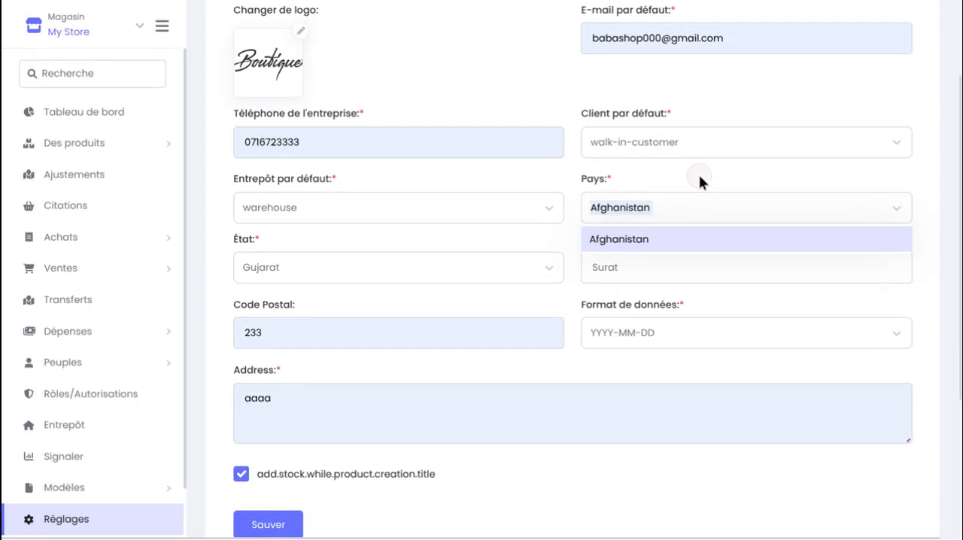
pyautogui.scroll(-1, 699, 175)
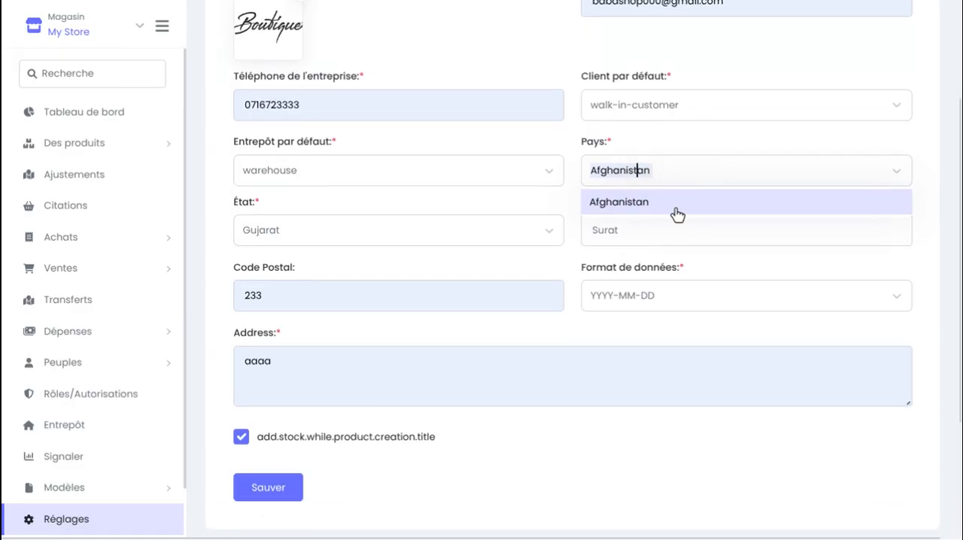
pyautogui.click(894, 172)
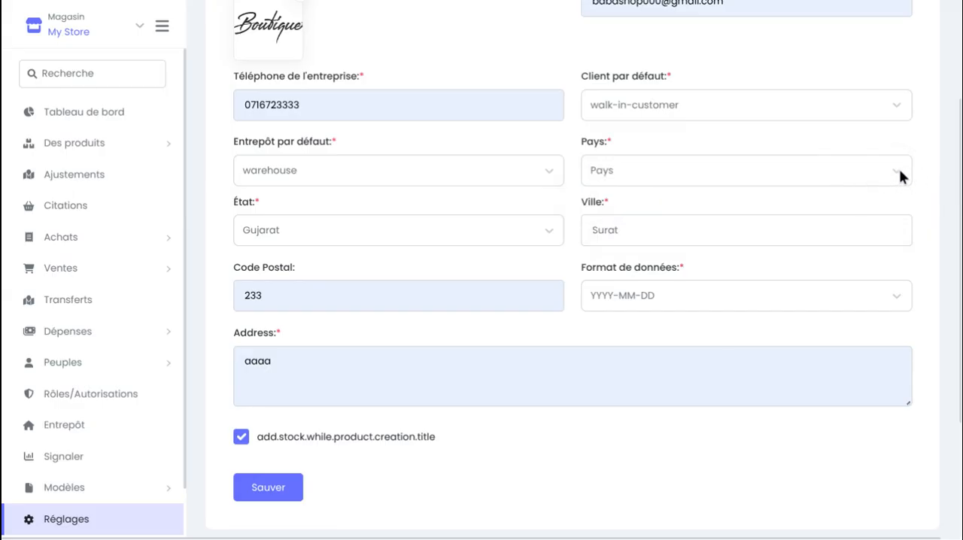
pyautogui.click(900, 175)
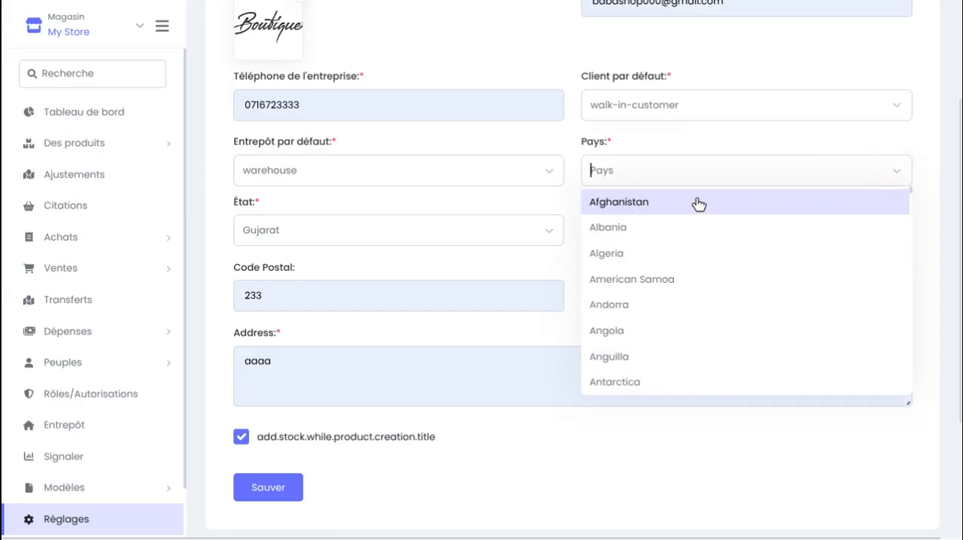
pyautogui.write('c')
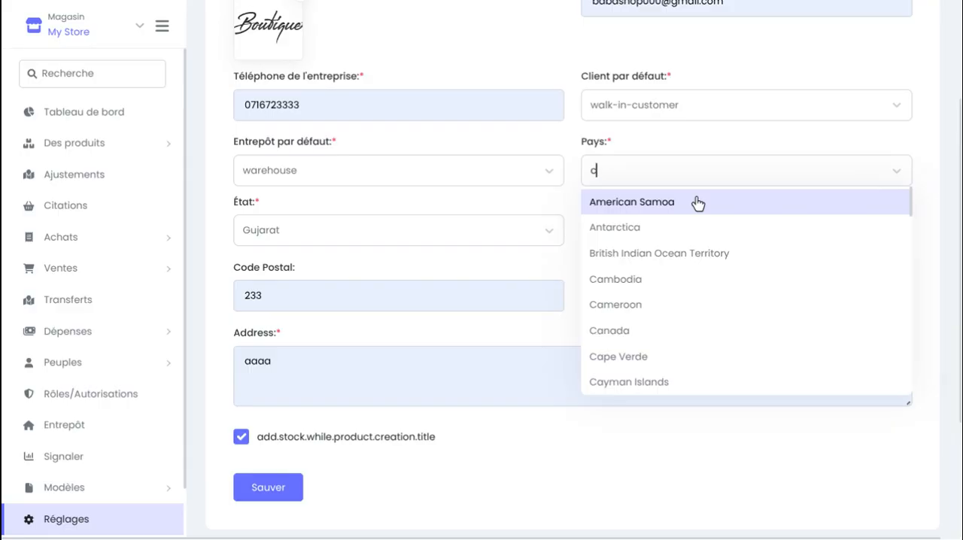
pyautogui.write('ote')
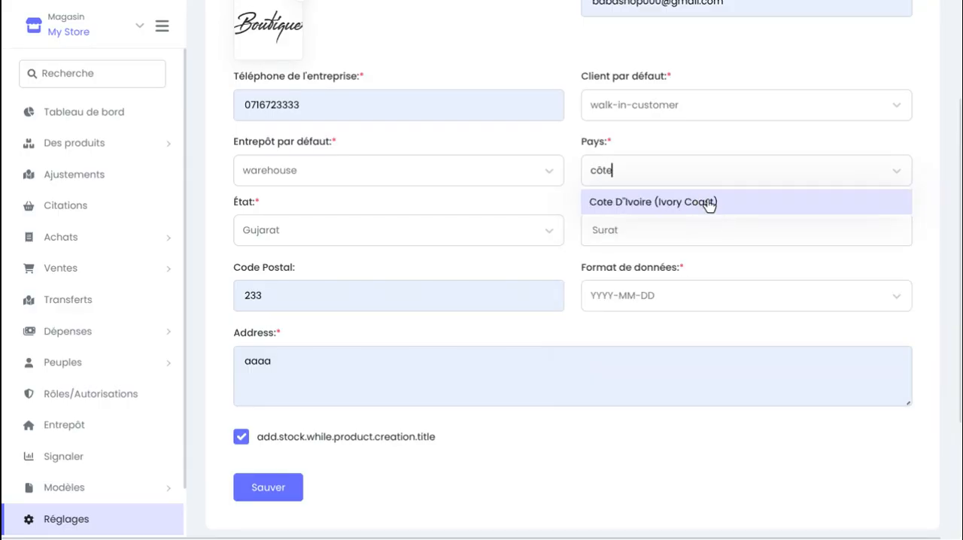
pyautogui.click(707, 204)
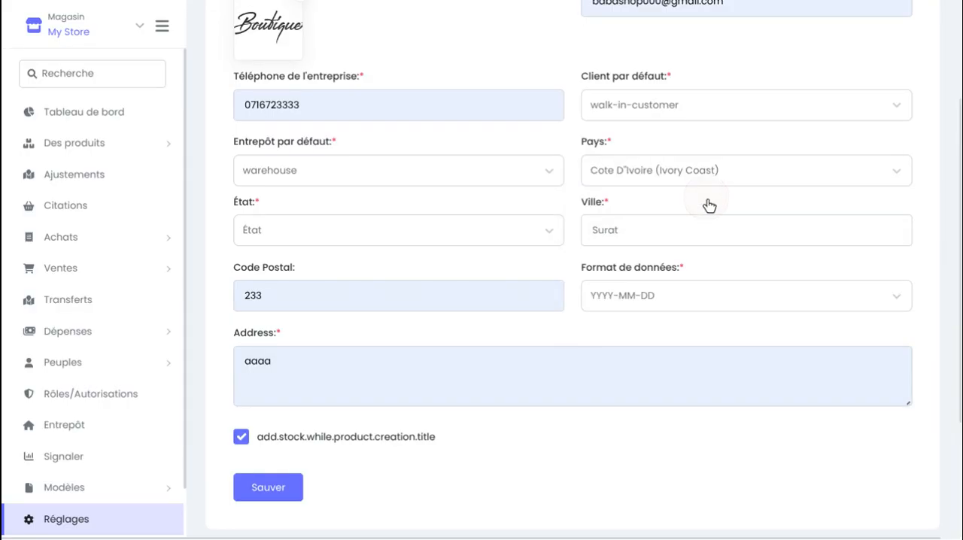
# Replace the city with Abidjan
pyautogui.scroll(-1, 708, 205)
pyautogui.click(673, 187)
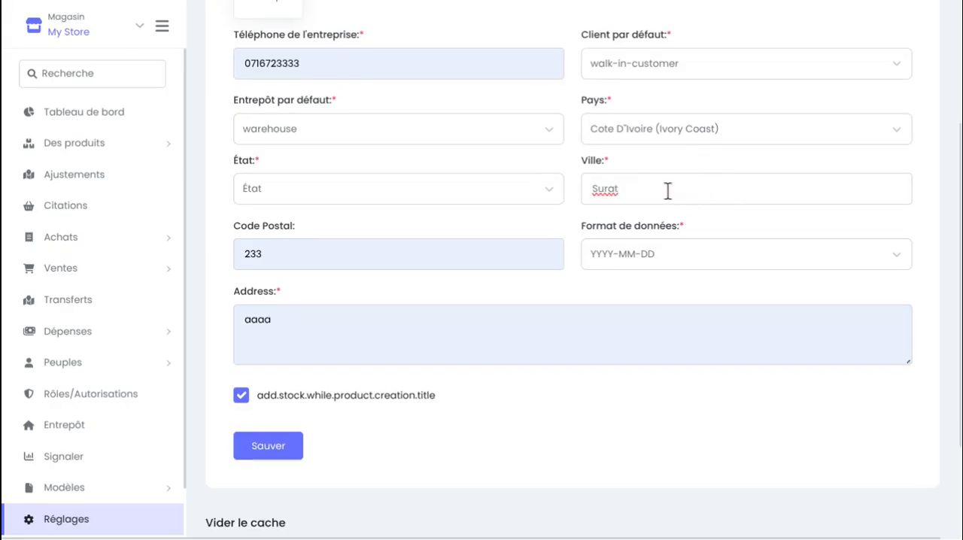
pyautogui.press('BackSpace')
pyautogui.press('BackSpace')
pyautogui.press('BackSpace')
pyautogui.press('BackSpace')
pyautogui.press('BackSpace')
pyautogui.write('A')
pyautogui.click(691, 255)
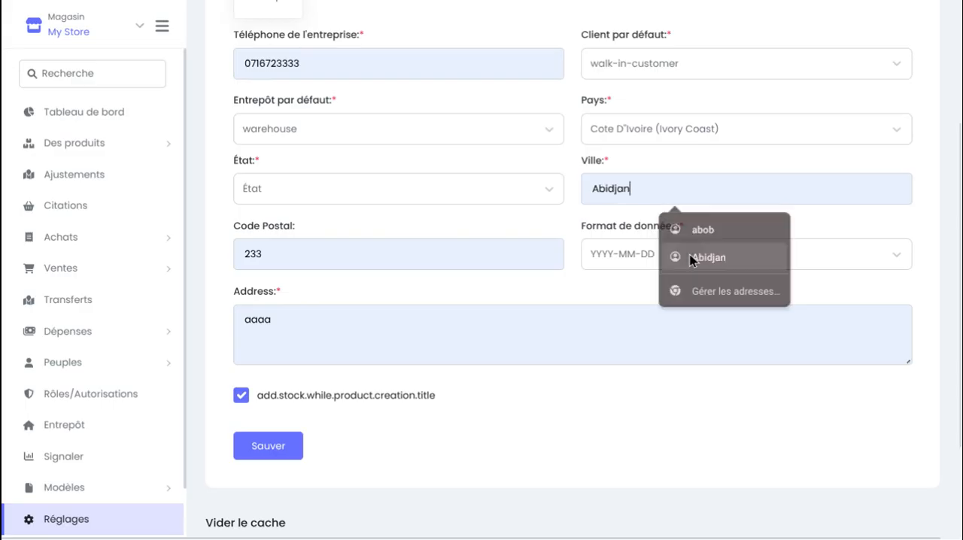
# Check the default warehouse options and set the date format (Format de données) to DD/MM/YYYY
pyautogui.click(378, 136)
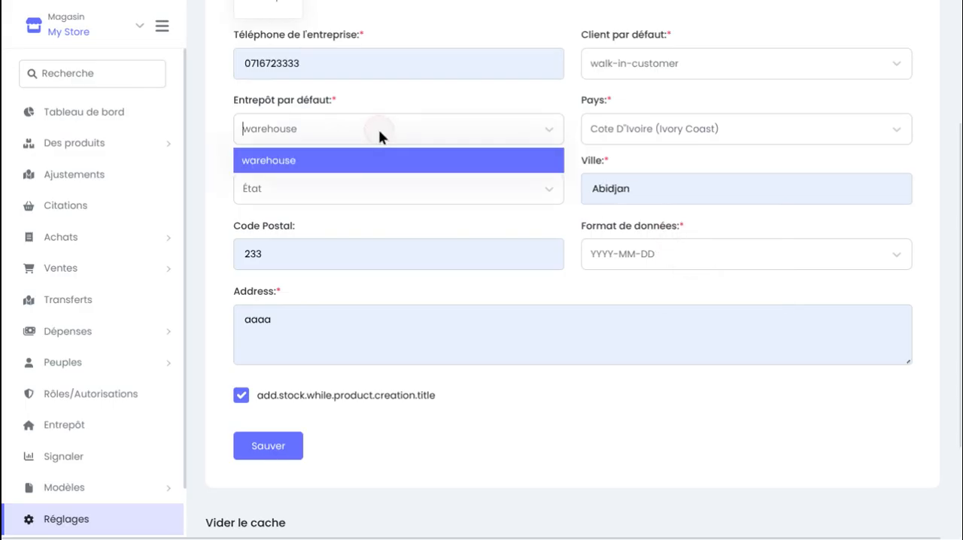
pyautogui.click(324, 129)
pyautogui.scroll(-1, 324, 131)
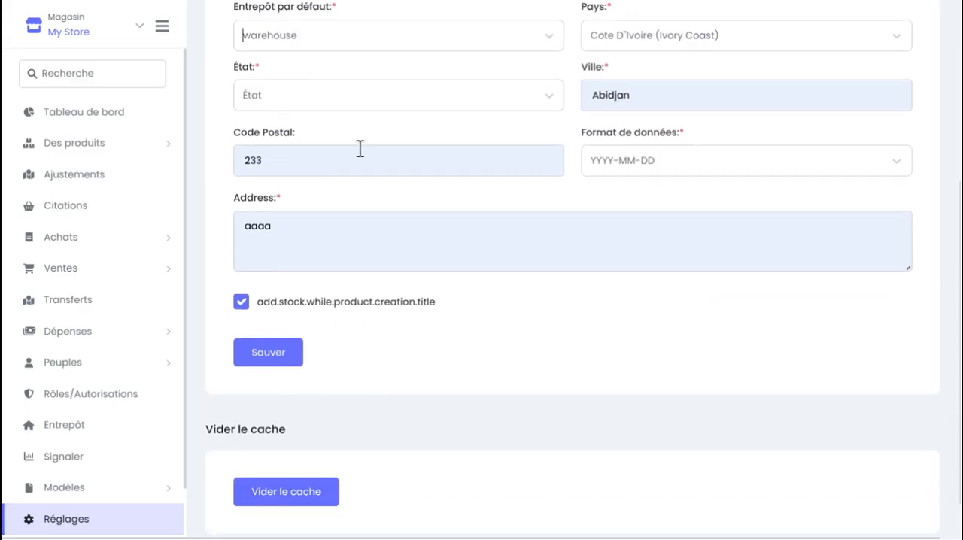
pyautogui.scroll(-1, 422, 161)
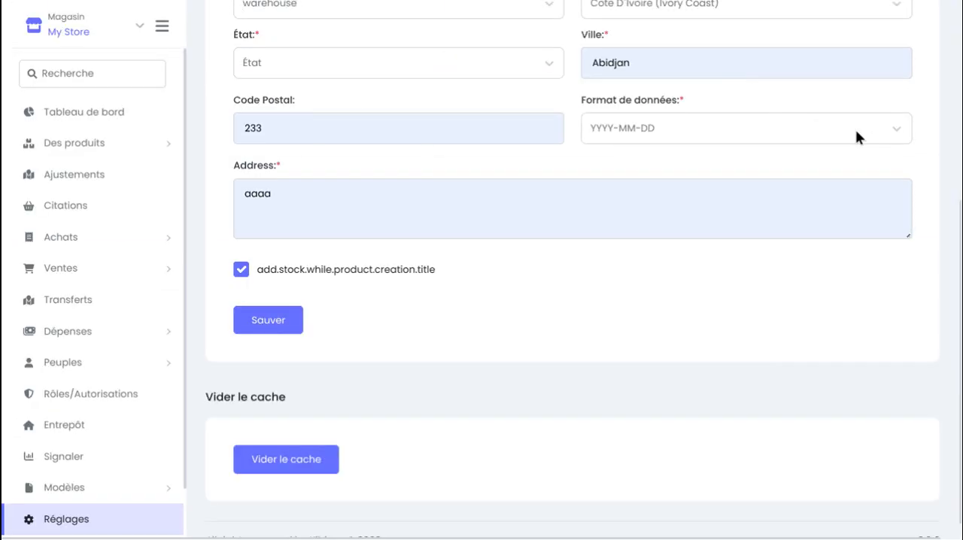
pyautogui.click(872, 134)
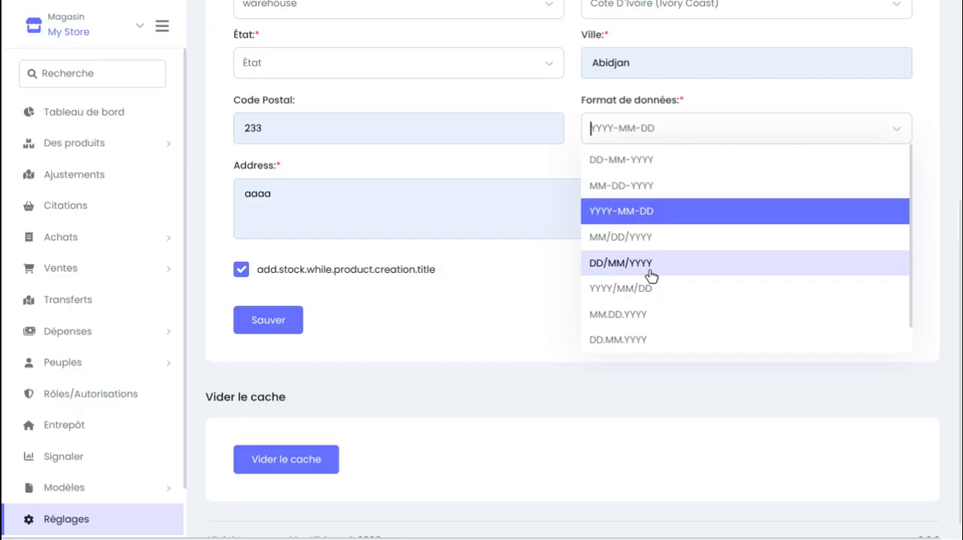
pyautogui.click(682, 270)
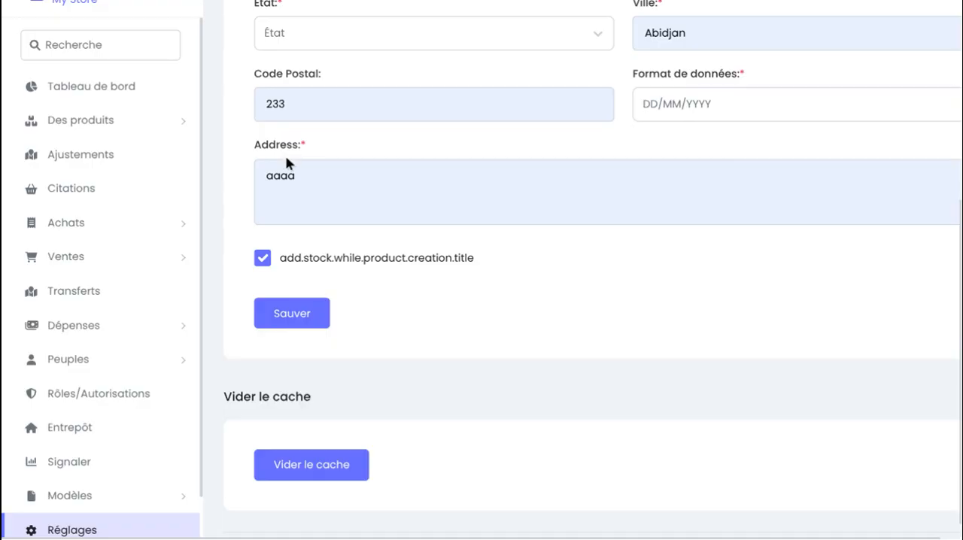
# Replace the placeholder address with the first saved address suggestion and return to the form's beginning for review
pyautogui.click(314, 173)
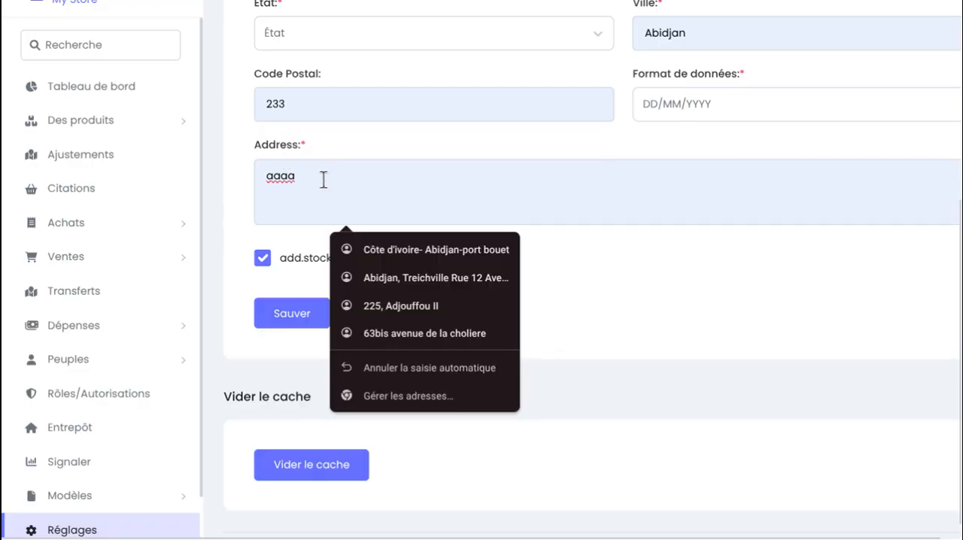
pyautogui.click(420, 250)
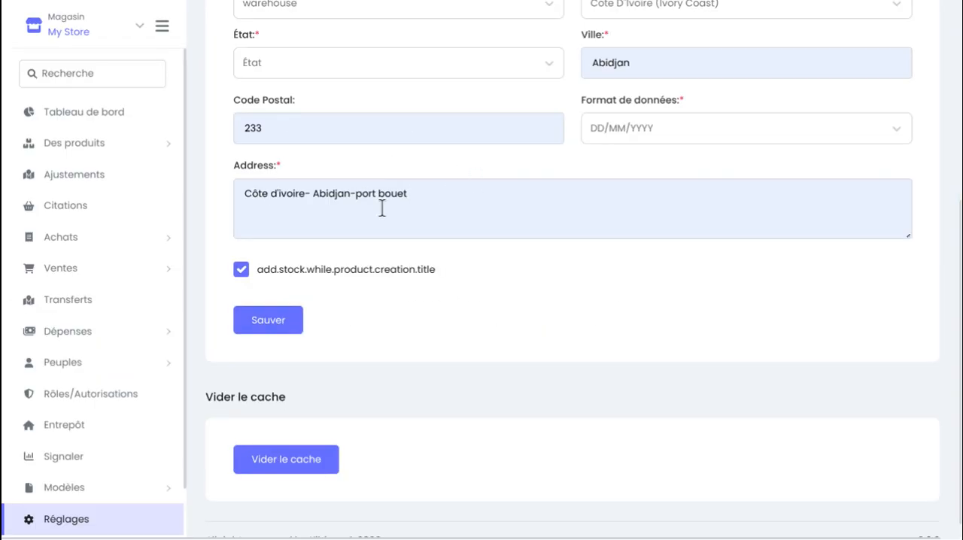
pyautogui.scroll(4, 382, 208)
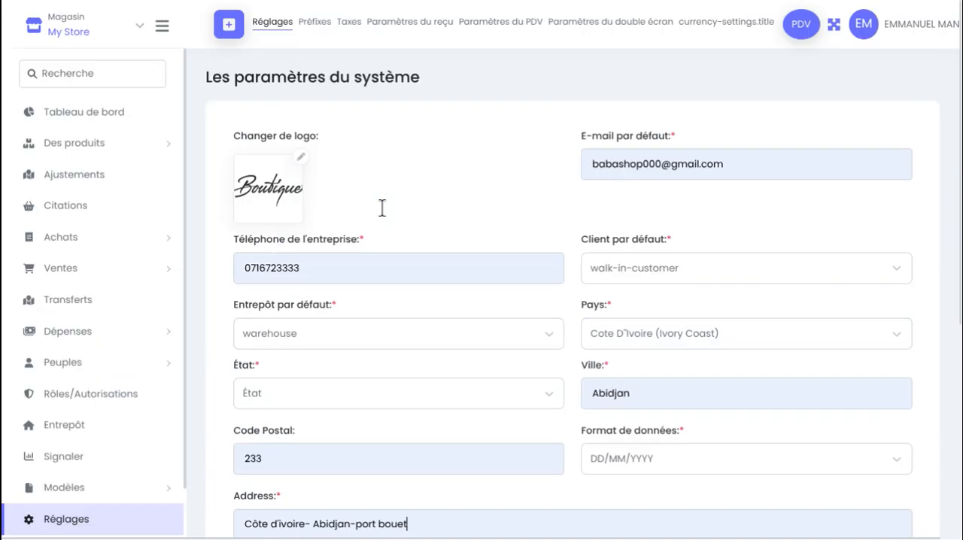
# Review the completed system settings form and try to save it
pyautogui.scroll(-5, 382, 208)
pyautogui.scroll(3, 382, 208)
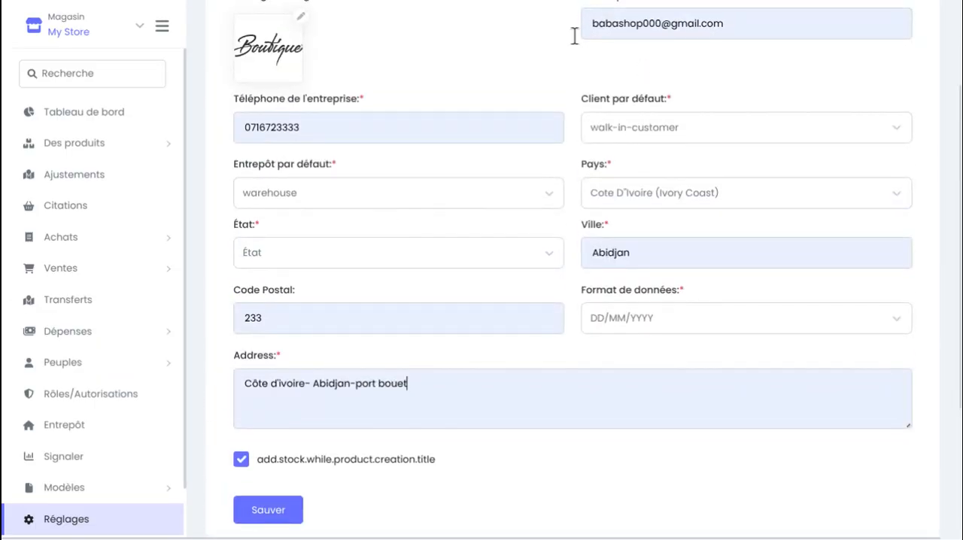
pyautogui.scroll(-3, 528, 265)
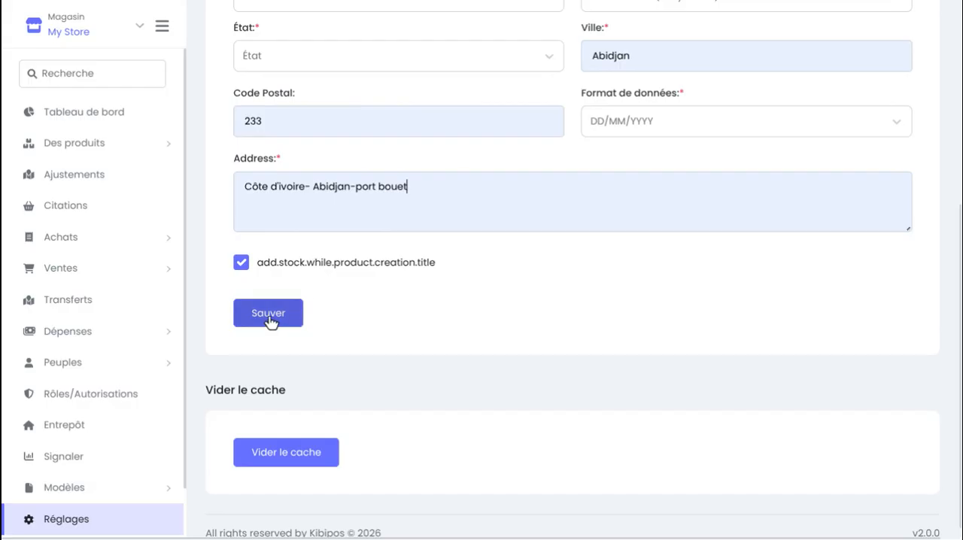
pyautogui.click(268, 314)
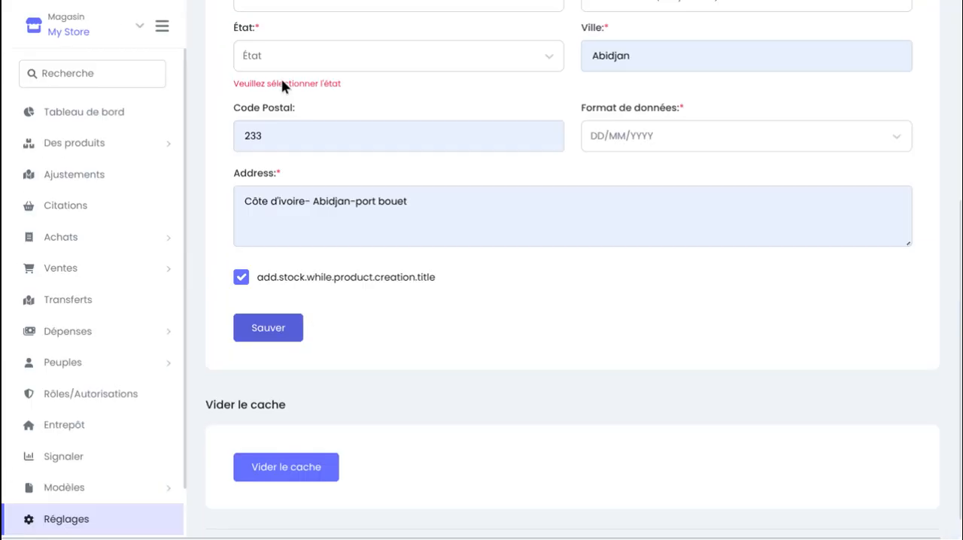
# Set the state (État) to Abidjan, save the system settings and review the saved form
pyautogui.click(366, 55)
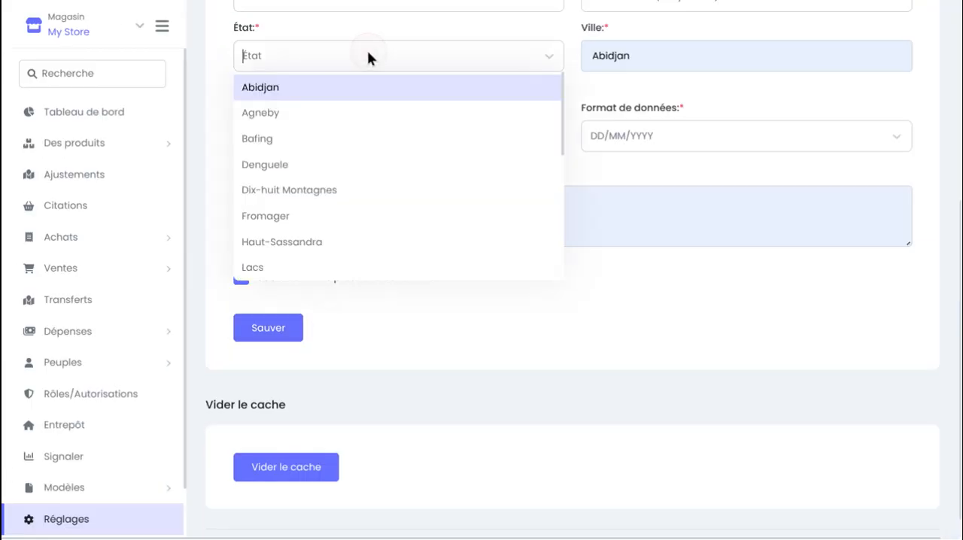
pyautogui.click(300, 98)
pyautogui.scroll(-1, 302, 100)
pyautogui.scroll(1, 301, 99)
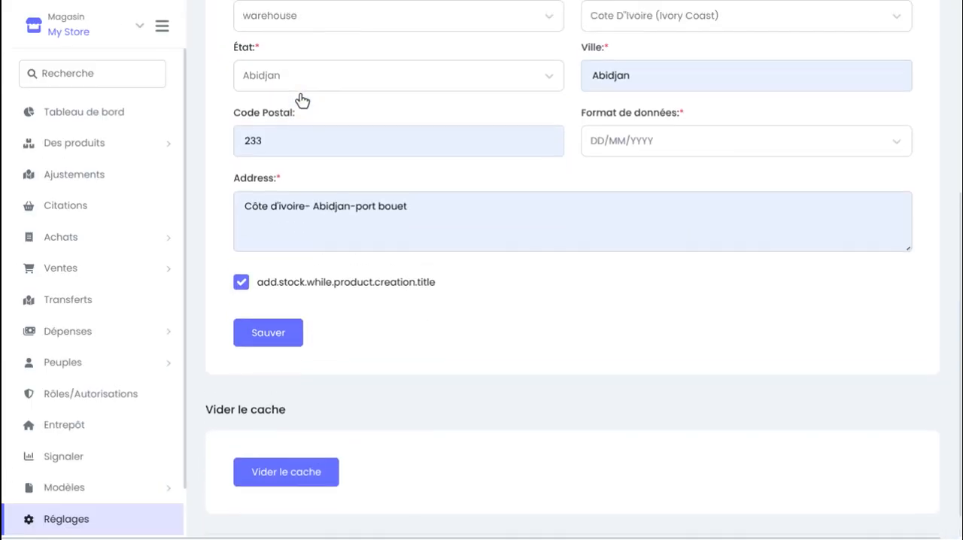
pyautogui.click(272, 332)
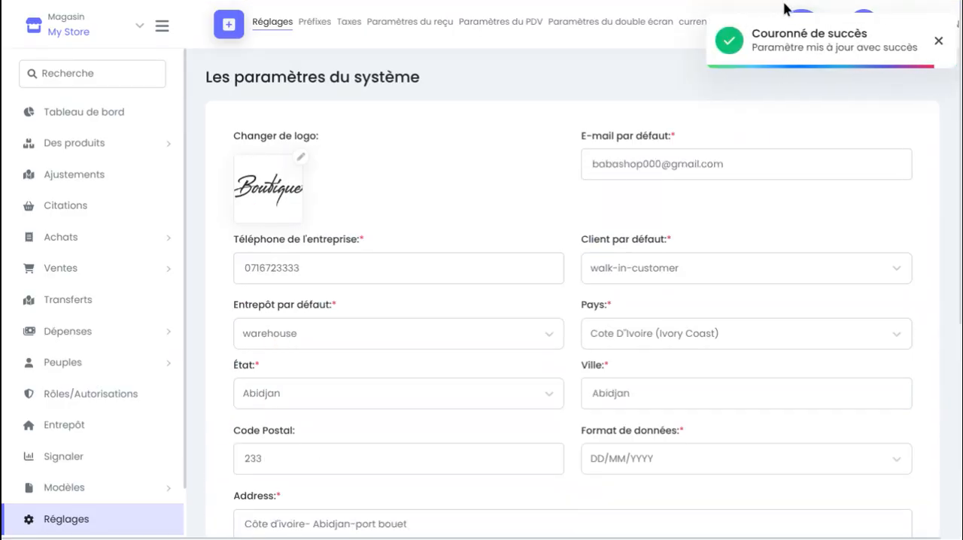
pyautogui.scroll(-1, 700, 54)
pyautogui.scroll(1, 428, 230)
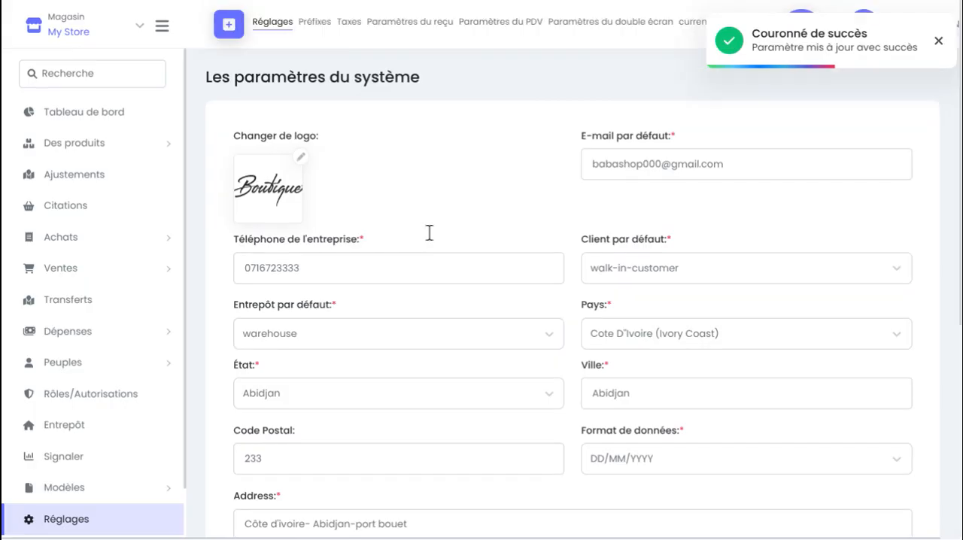
# Open the prefix settings, dismiss the browser's address-saving offer and set the purchases (Achats) prefix to AC
pyautogui.click(314, 22)
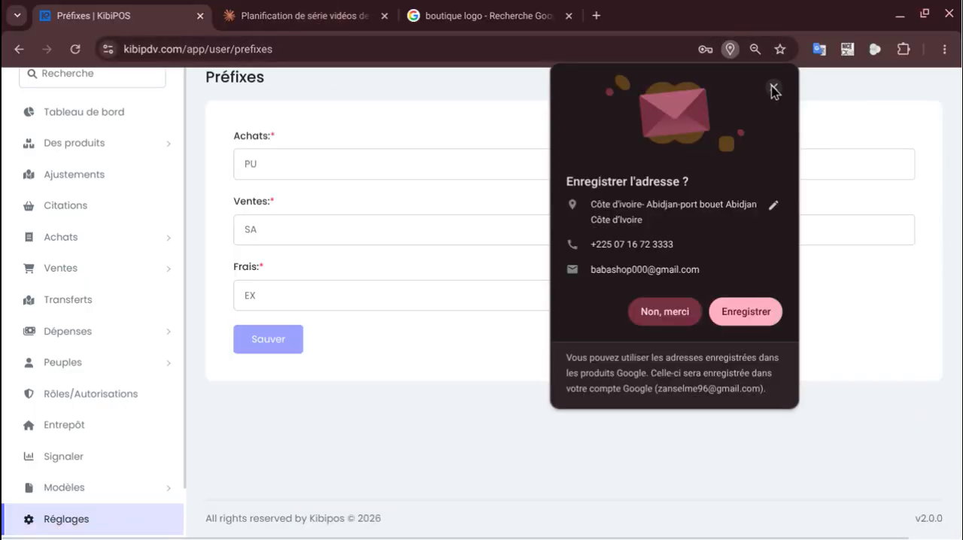
pyautogui.click(774, 90)
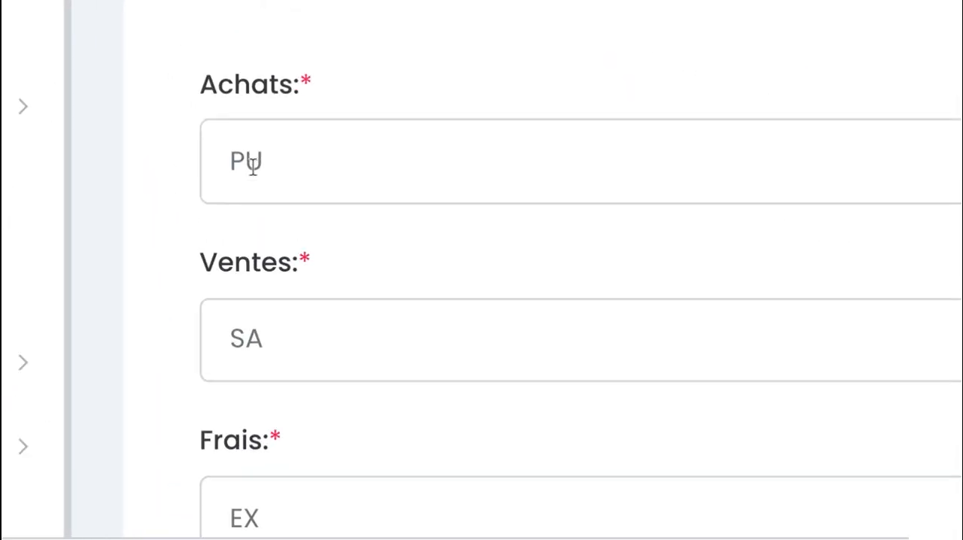
pyautogui.click(319, 170)
pyautogui.scroll(-1, 318, 170)
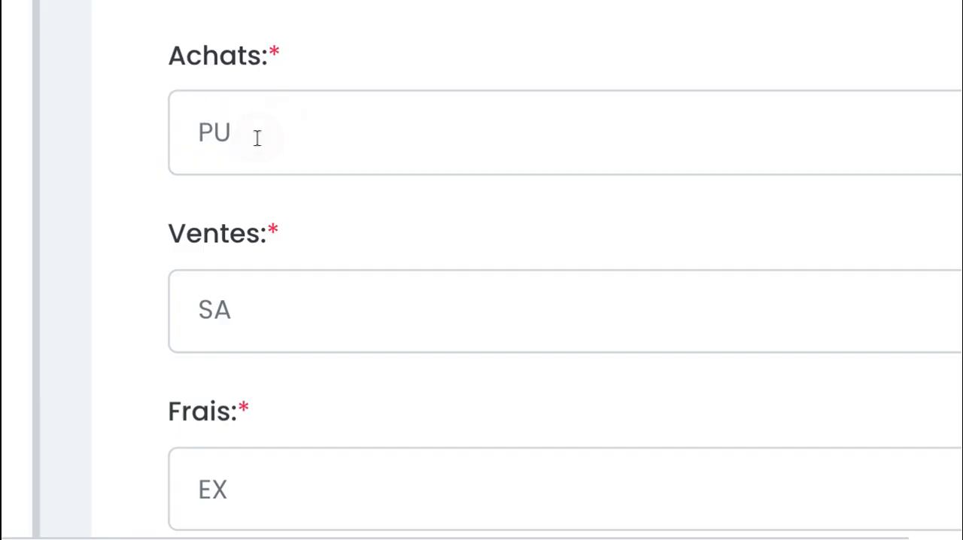
pyautogui.write('AC')
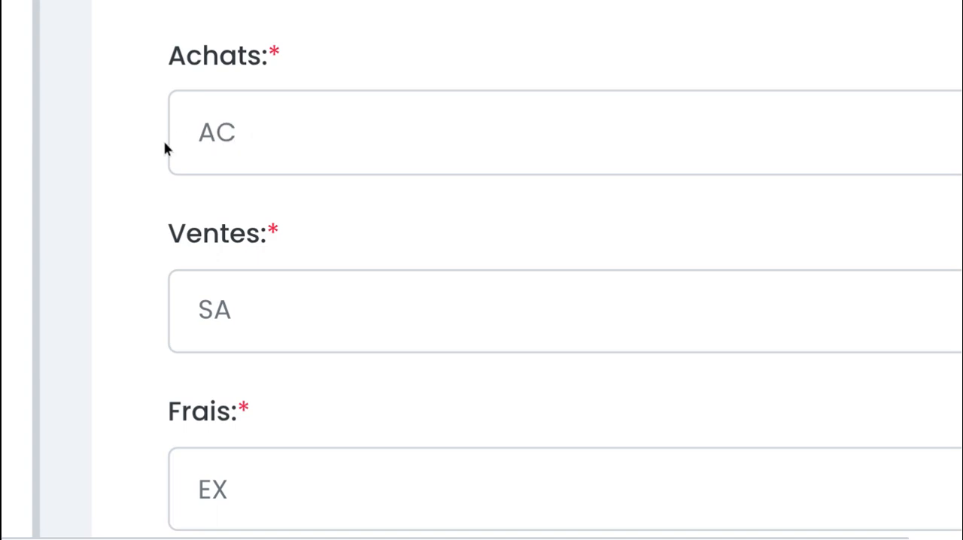
# Replace the sales (Ventes) prefix with VT
pyautogui.scroll(-1, 299, 230)
pyautogui.click(297, 242)
pyautogui.press('BackSpace')
pyautogui.write('L')
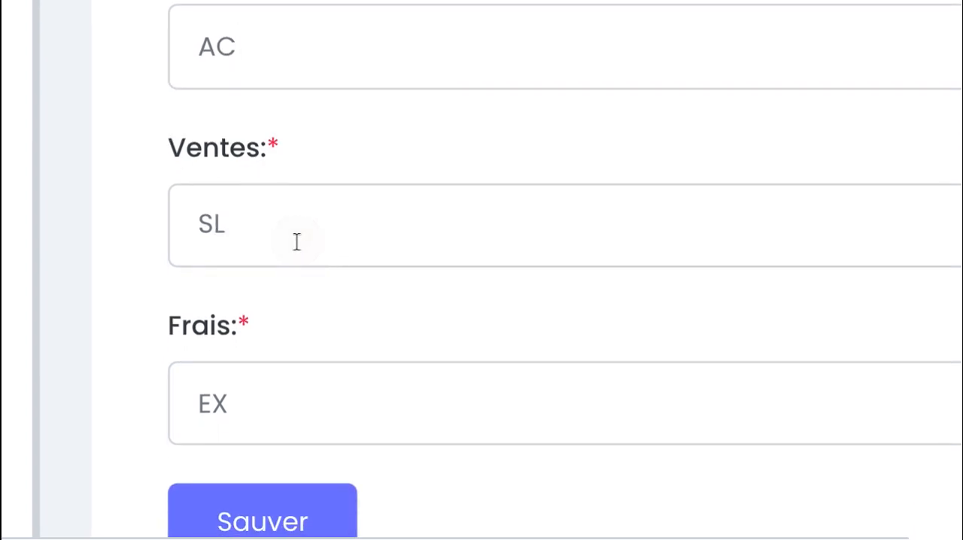
pyautogui.press('BackSpace')
pyautogui.press('BackSpace')
pyautogui.write('VT')
# Replace the expenses (Frais) prefix with FR
pyautogui.scroll(-1, 350, 321)
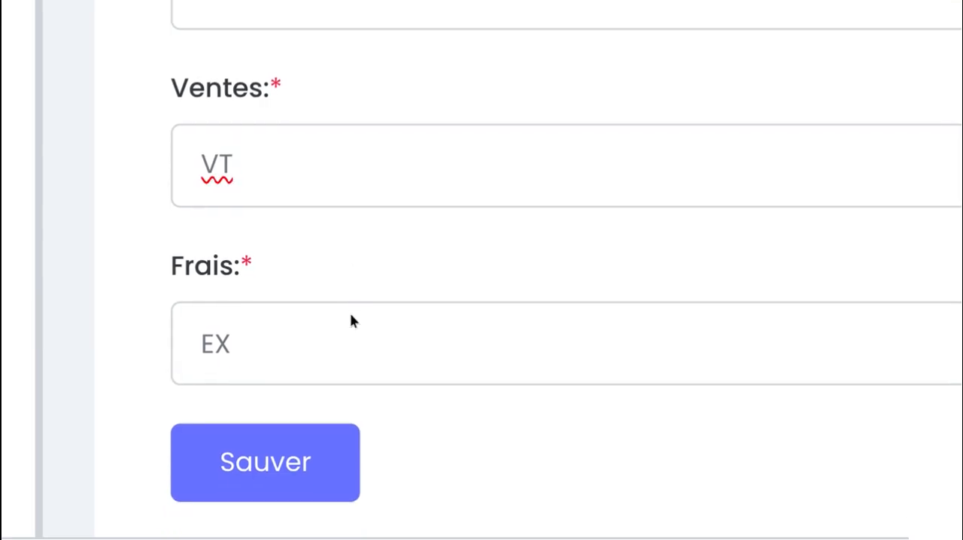
pyautogui.click(369, 333)
pyautogui.doubleClick(369, 333)
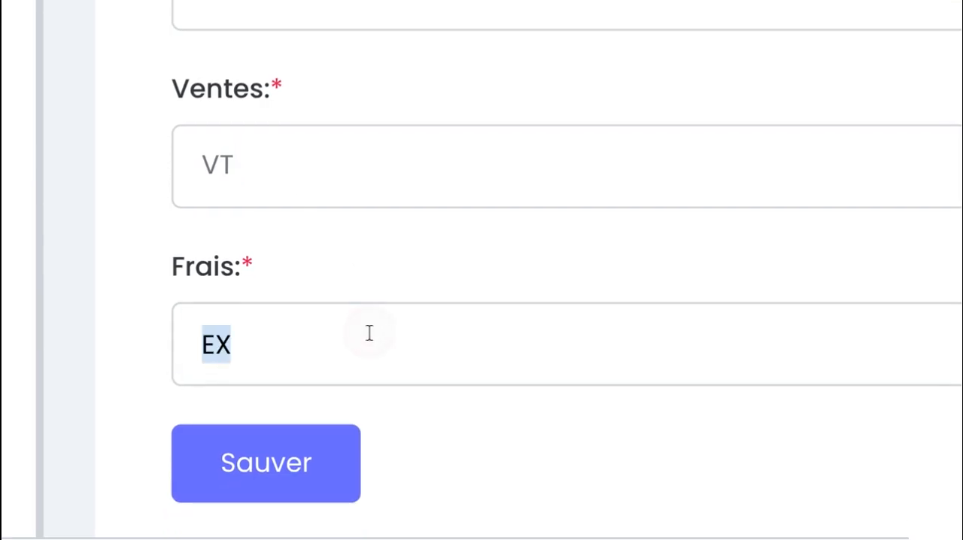
pyautogui.press('BackSpace')
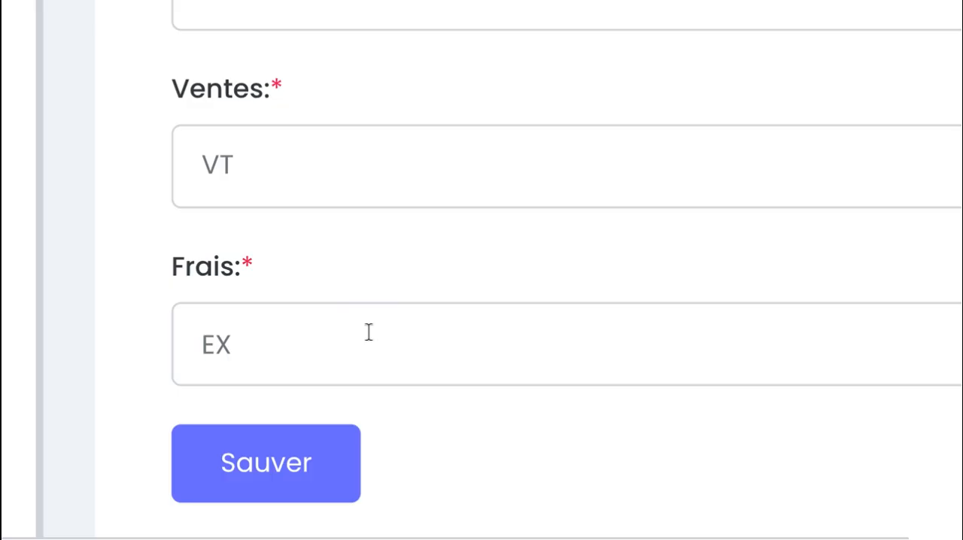
pyautogui.write('FR')
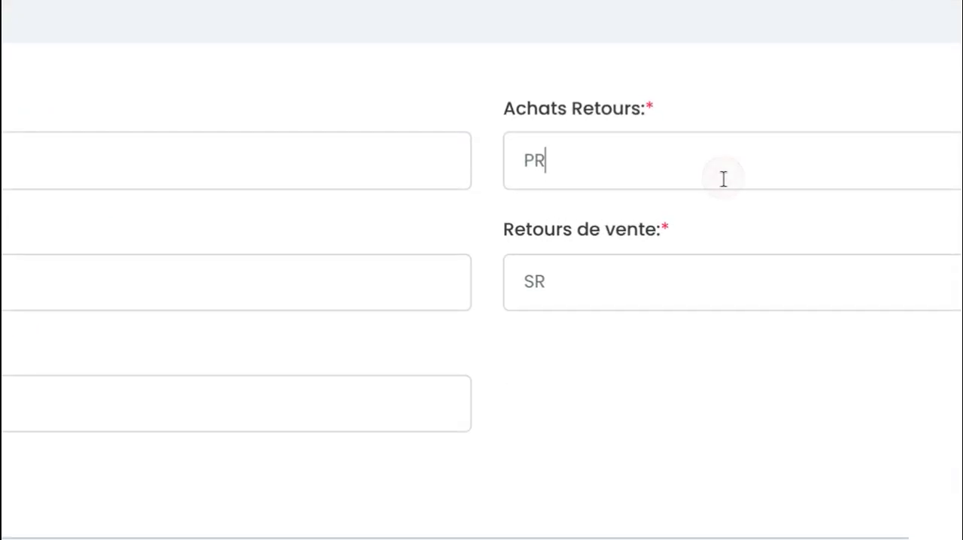
# Set the purchase returns prefix to AR and the sales returns prefix to VR, and save the prefixes
pyautogui.write('A')
pyautogui.click(692, 260)
pyautogui.write('V')
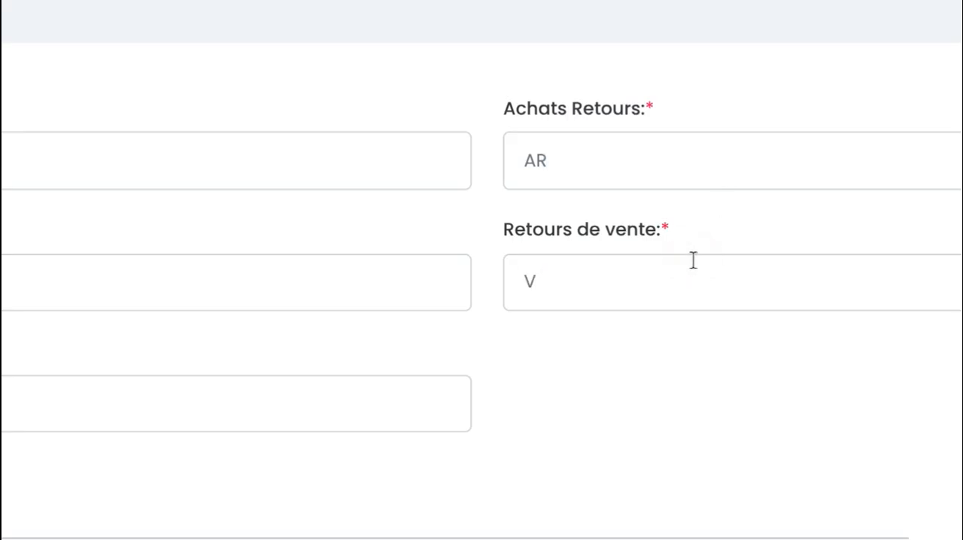
pyautogui.click(757, 441)
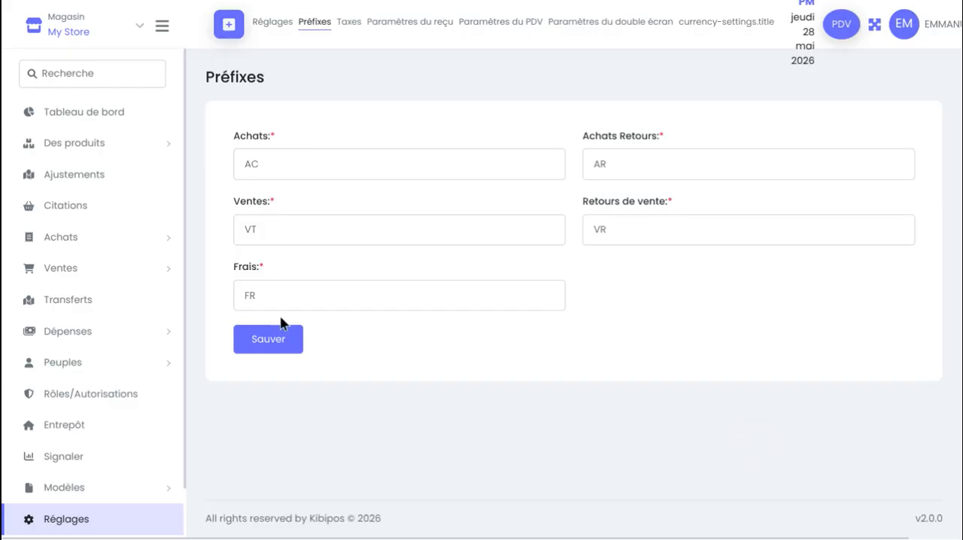
pyautogui.click(268, 340)
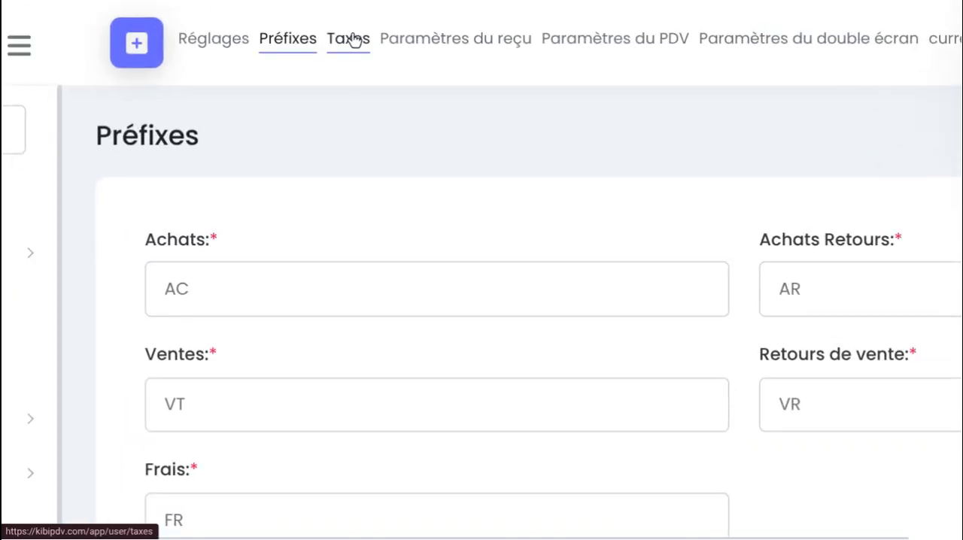
# Add a tax named TVA with a tax value of 18 in the tax settings and save it
pyautogui.click(350, 38)
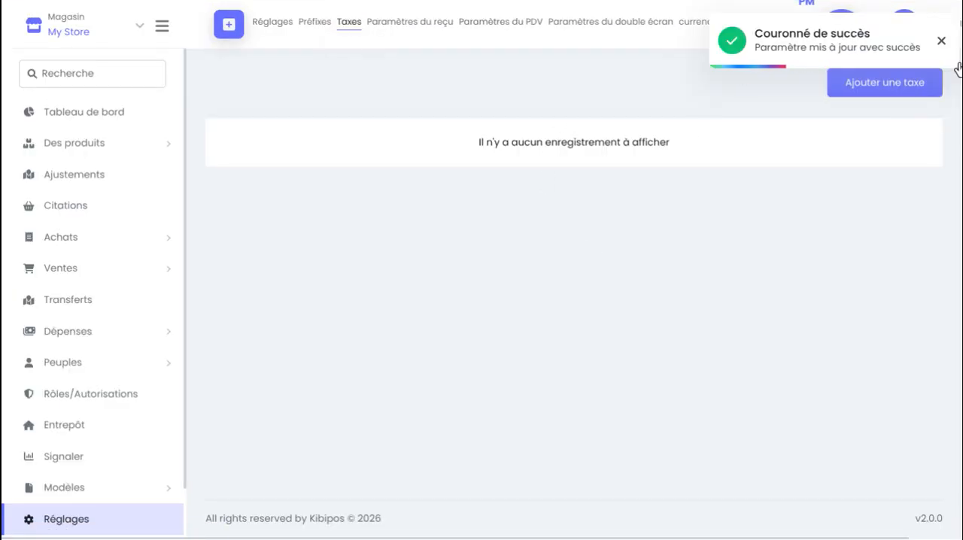
pyautogui.click(912, 85)
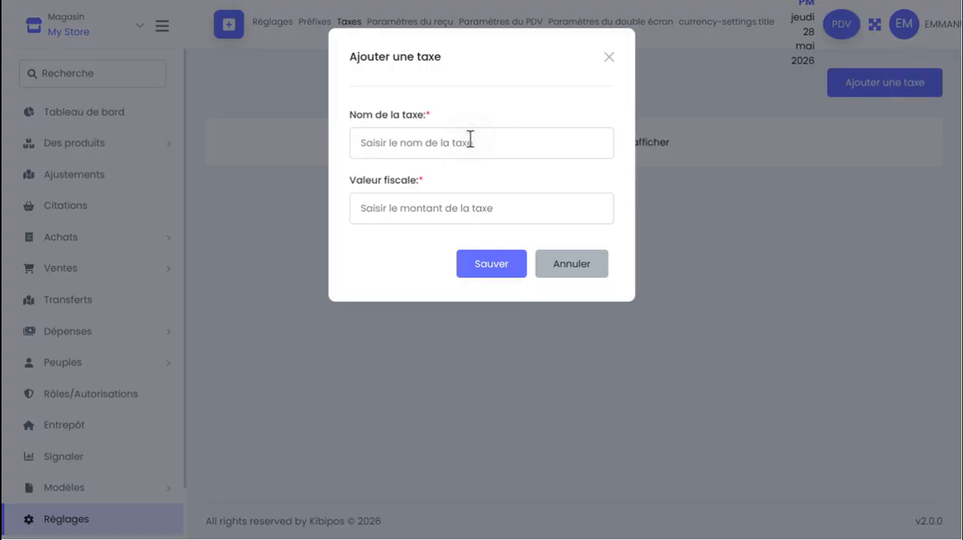
pyautogui.write('TVA')
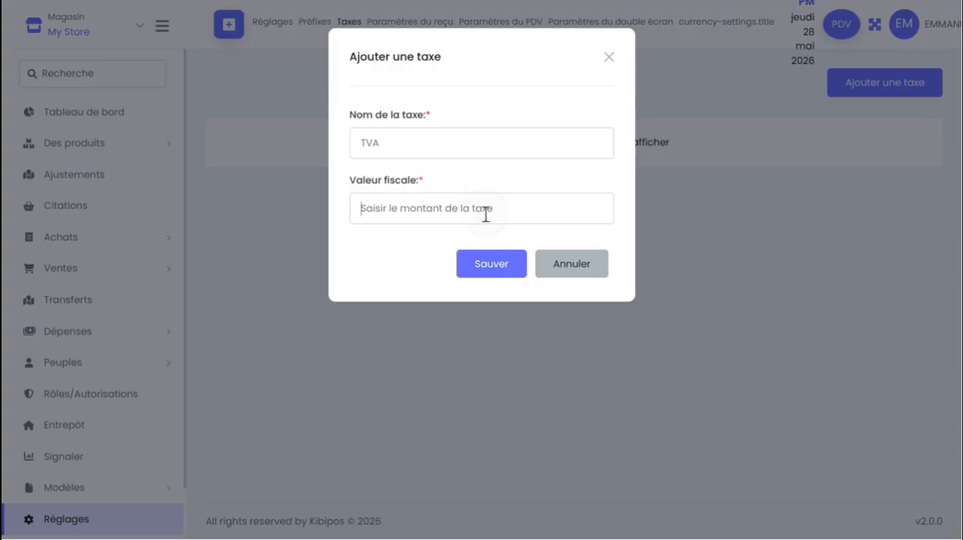
pyautogui.write('18')
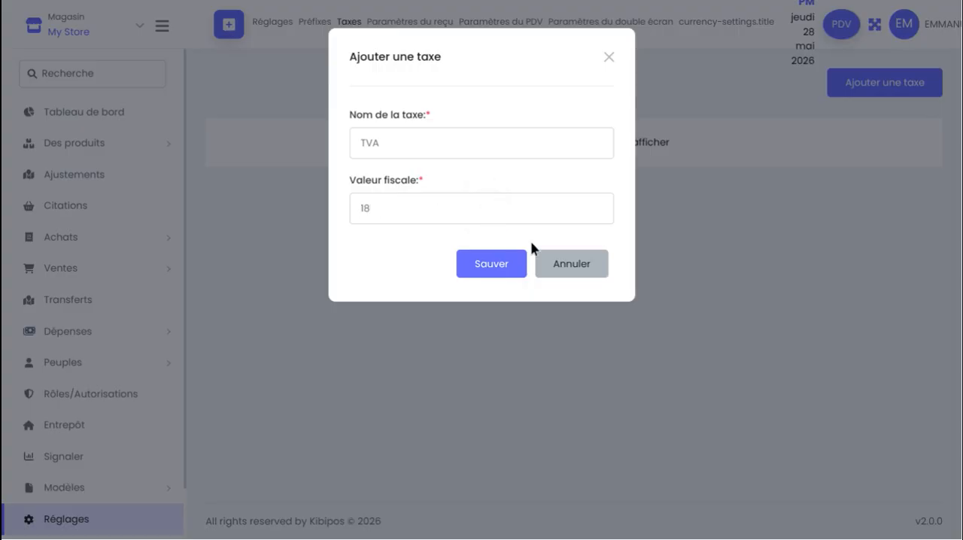
pyautogui.click(489, 263)
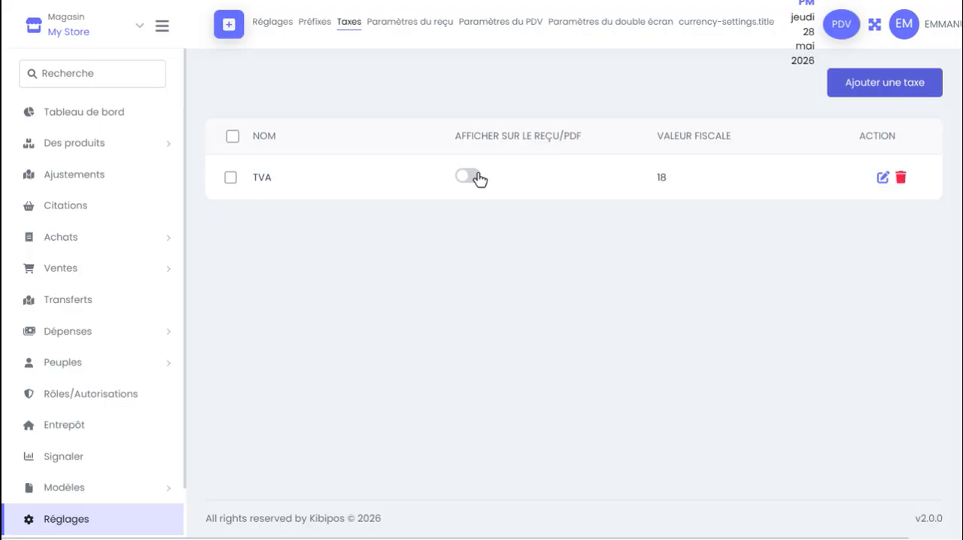
# Replace the remark (Remarque) in the receipt settings with "Merci pour achat"
pyautogui.click(404, 25)
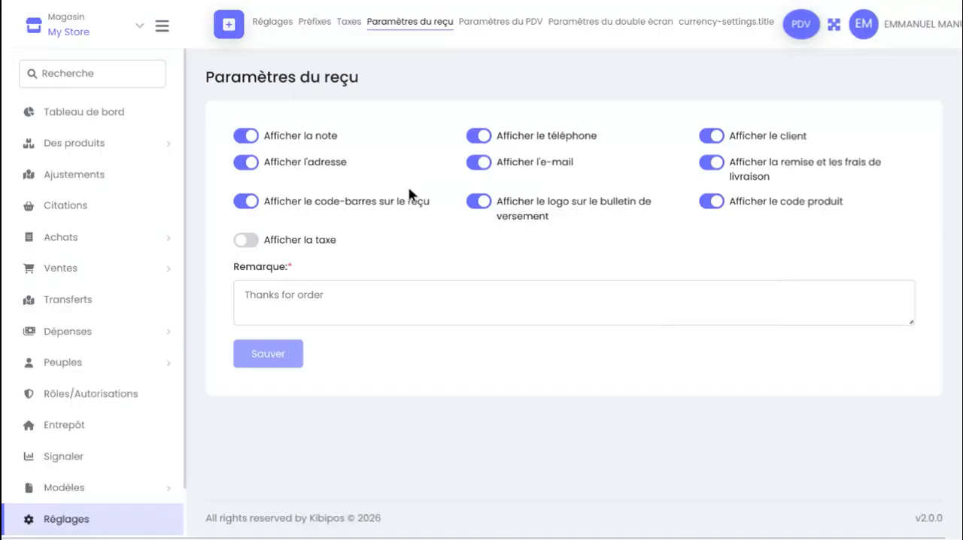
pyautogui.click(380, 306)
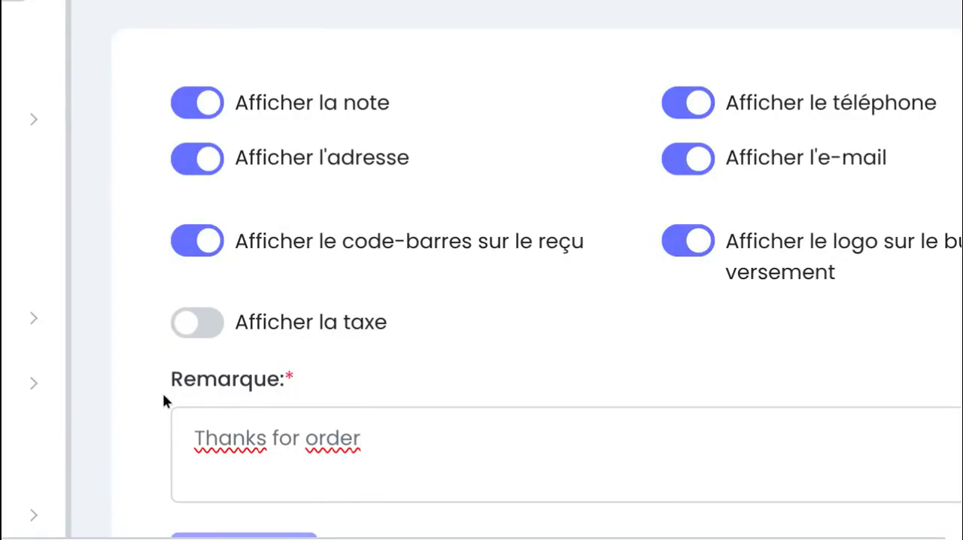
pyautogui.tripleClick(381, 445)
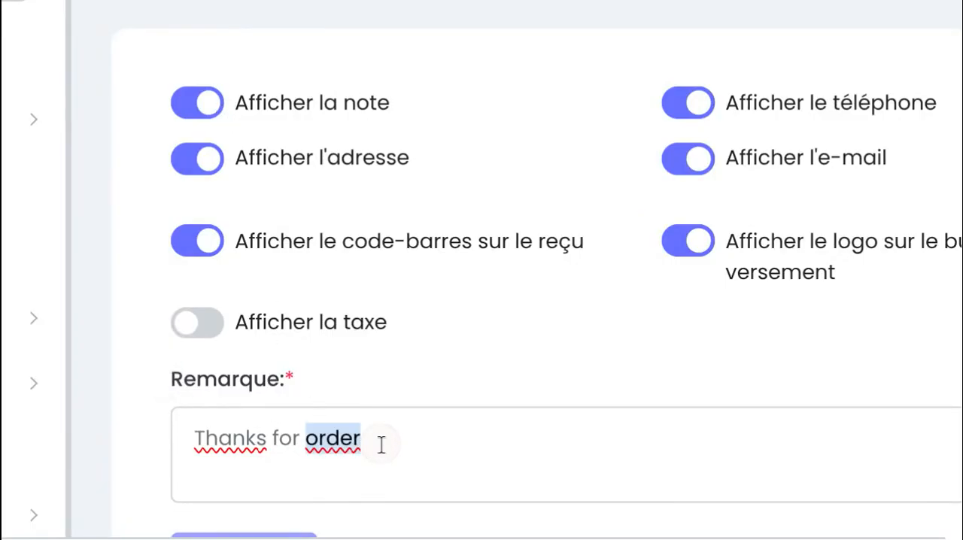
pyautogui.press('BackSpace')
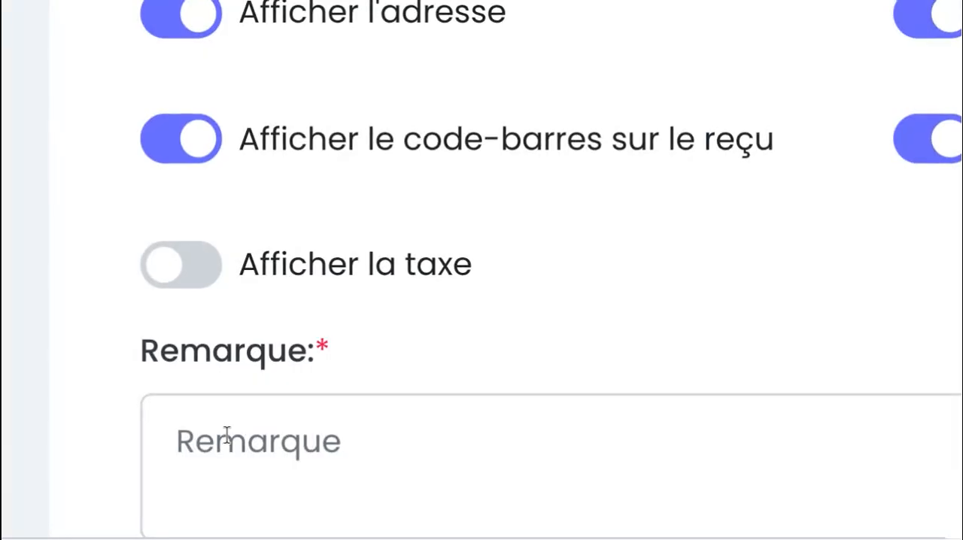
pyautogui.write('Mer')
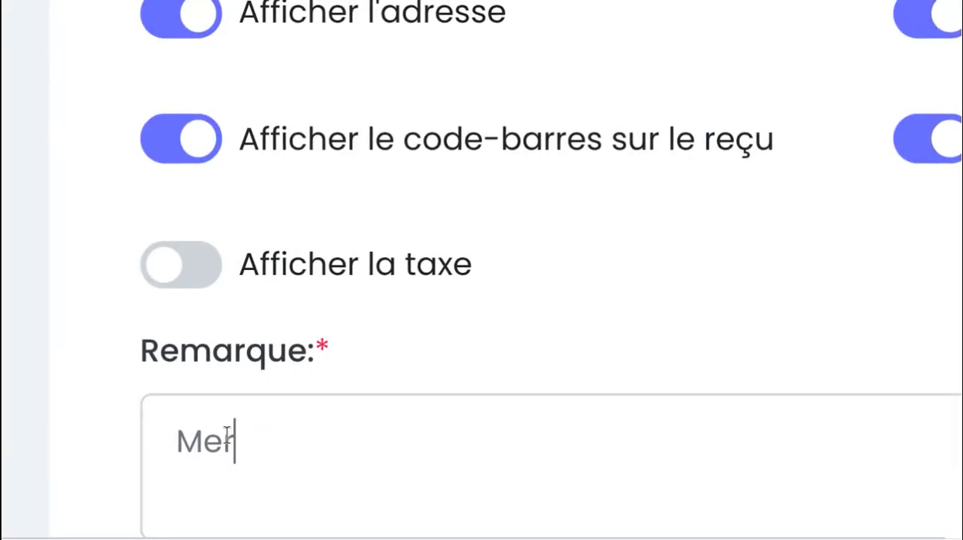
pyautogui.write('ci pour ach')
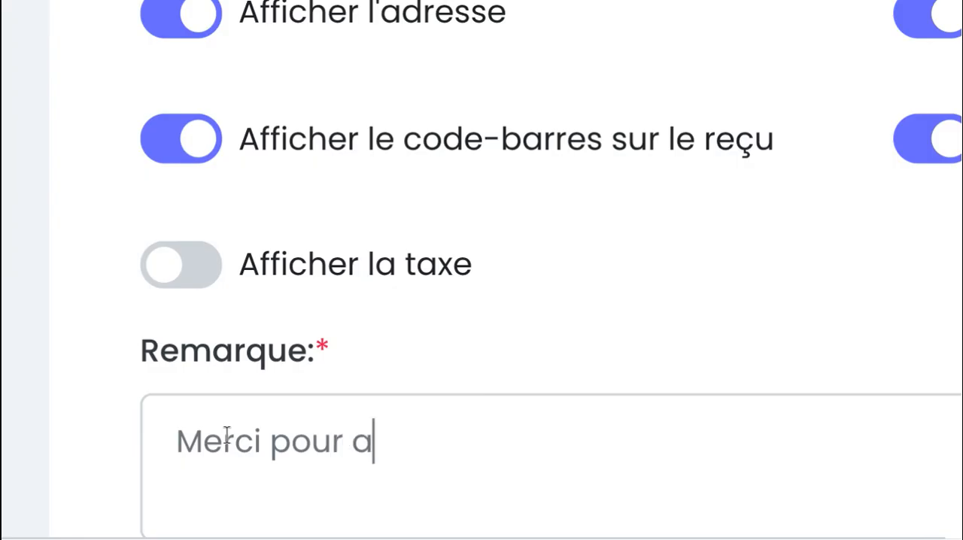
pyautogui.write('at')
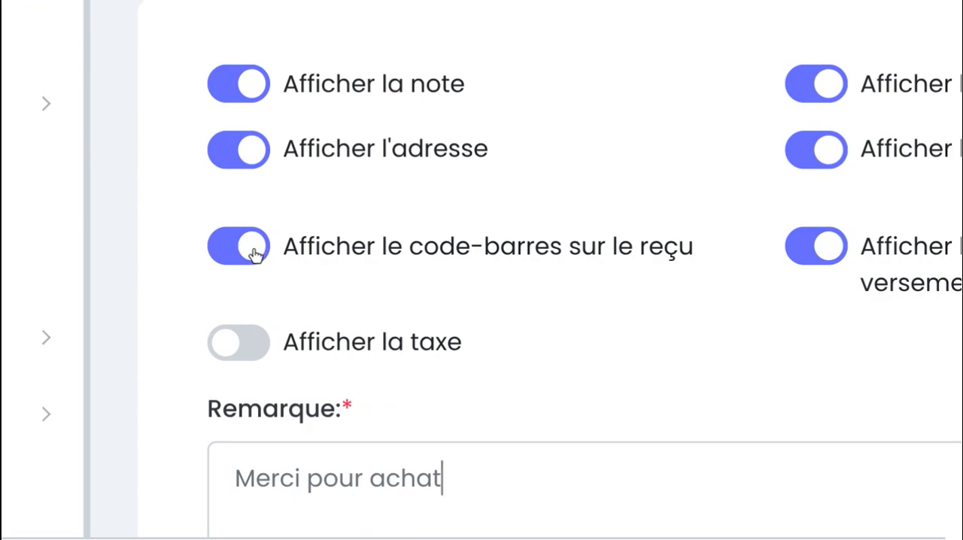
# Turn off the barcode, e-mail, customer and product code display options in the receipt settings, and save them
pyautogui.click(256, 254)
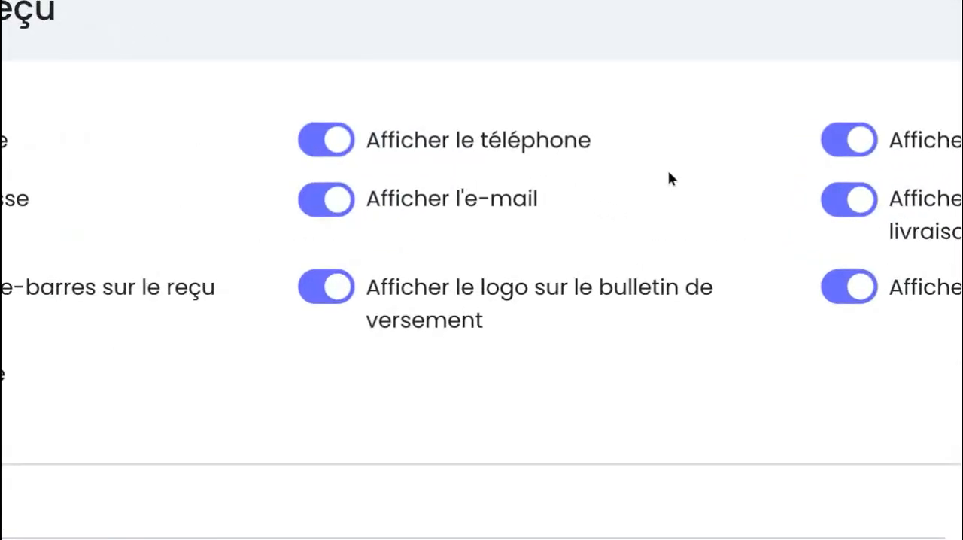
pyautogui.scroll(-1, 517, 165)
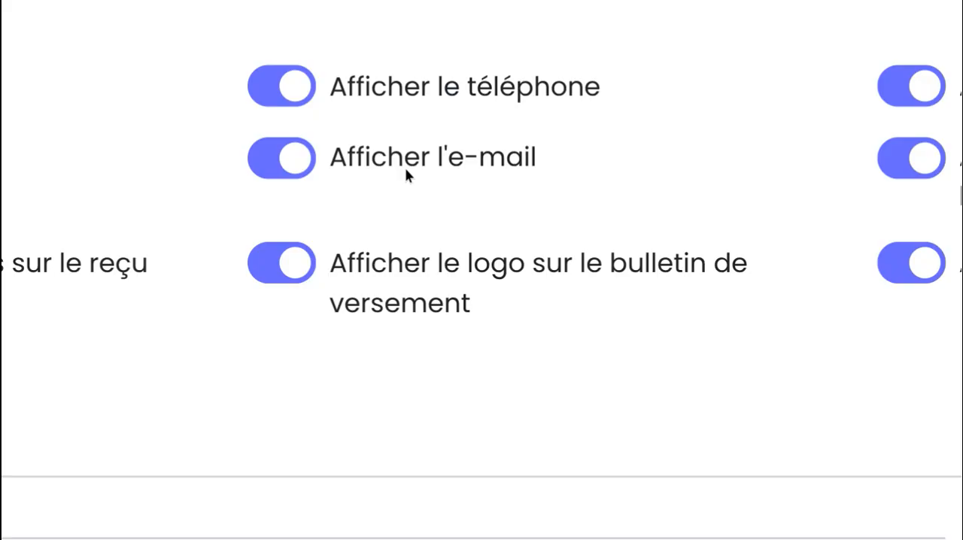
pyautogui.click(311, 165)
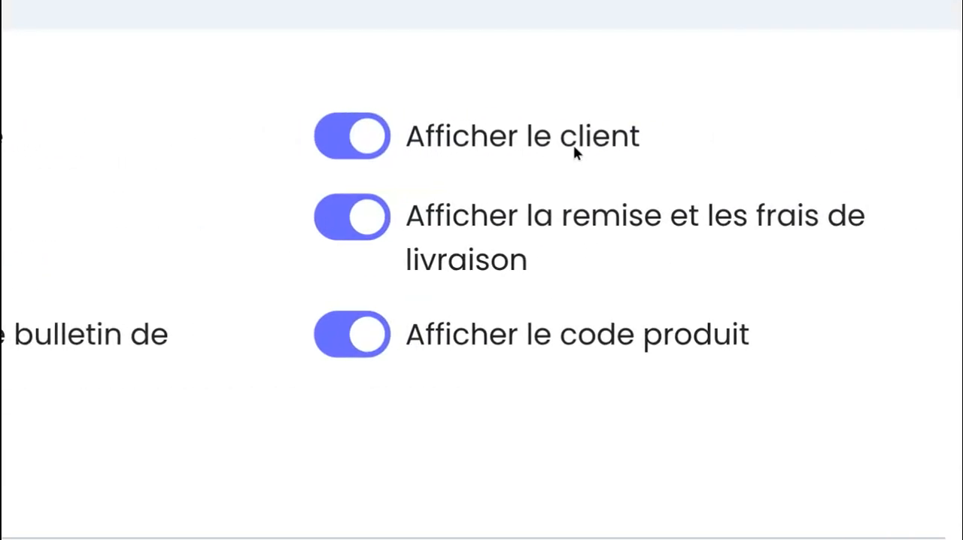
pyautogui.click(497, 142)
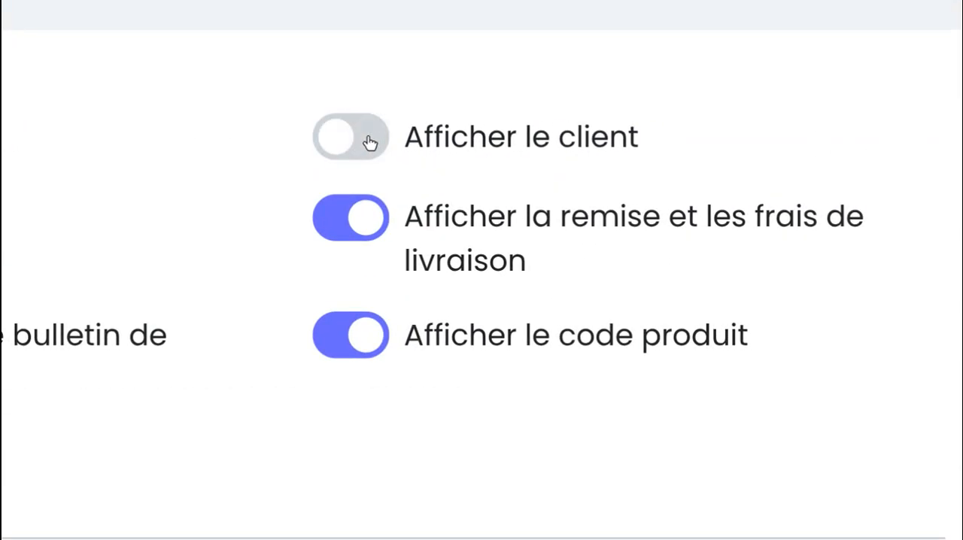
pyautogui.scroll(-2, 542, 286)
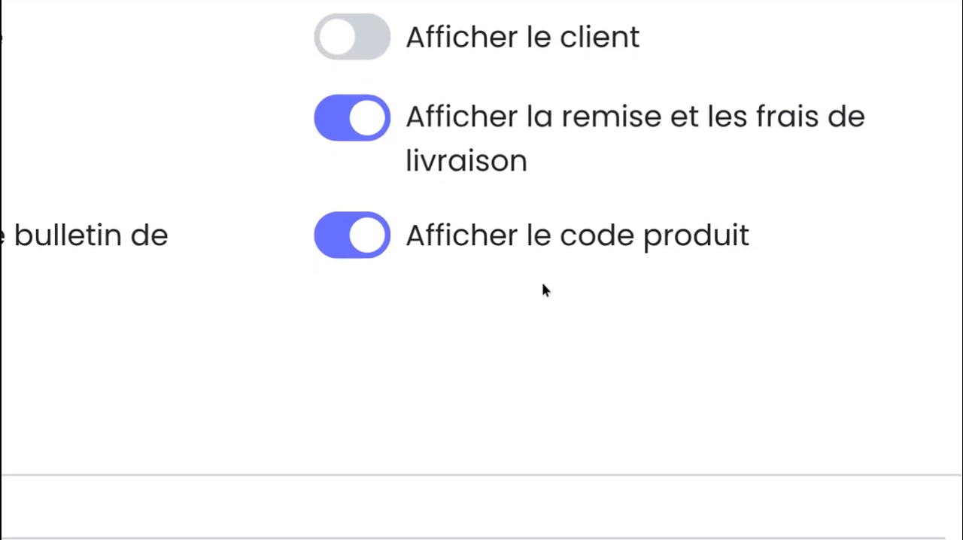
pyautogui.click(383, 232)
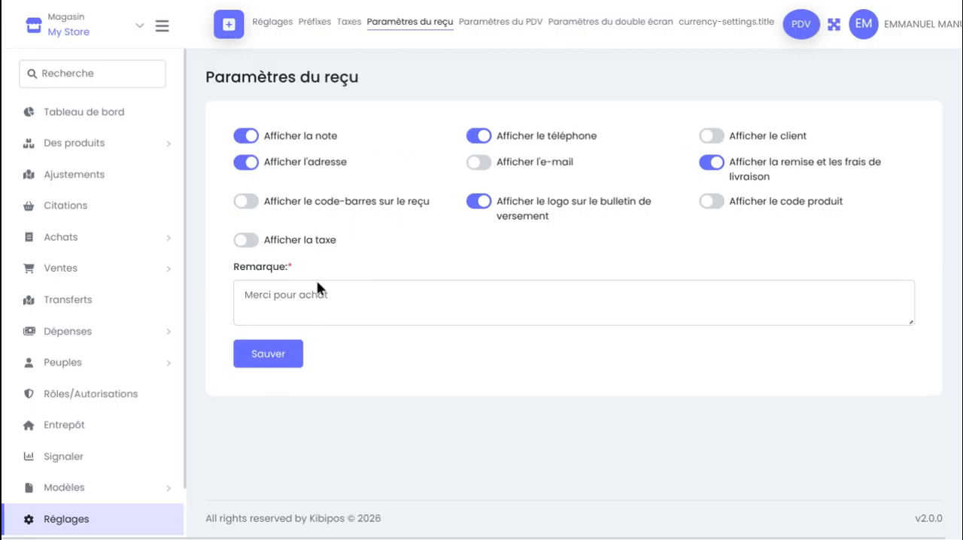
pyautogui.click(269, 360)
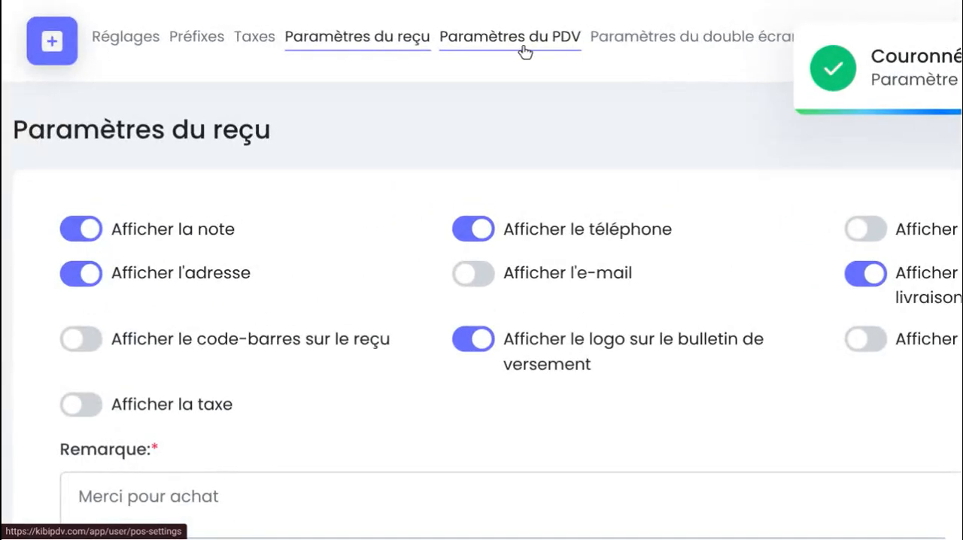
# Enable the PDV click sound (Activer le son du clic du PDV) in the PDV settings and play its audio preview
pyautogui.click(524, 51)
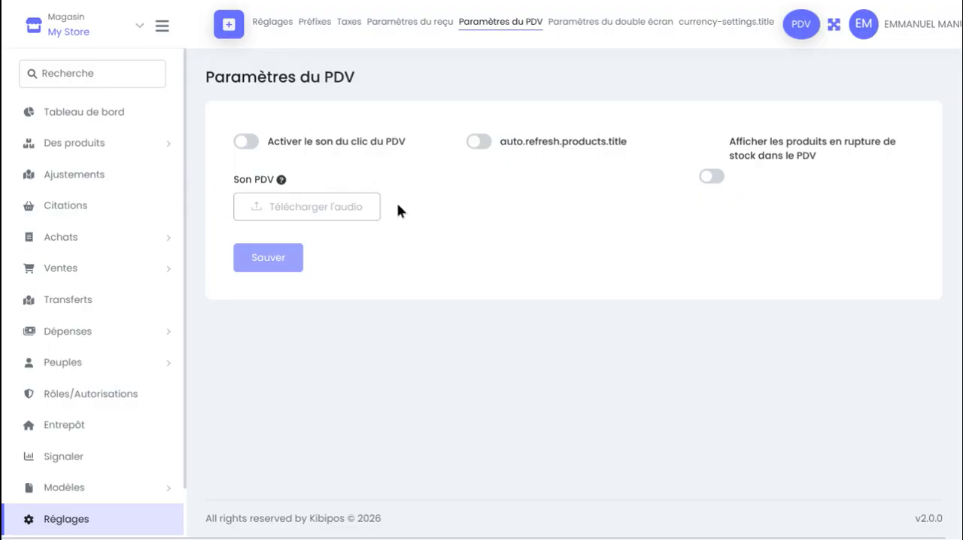
pyautogui.click(244, 143)
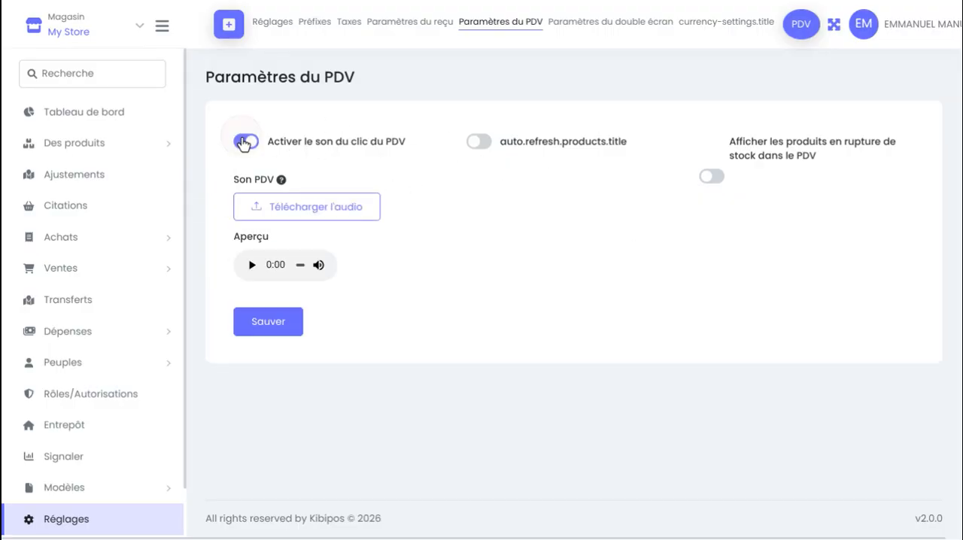
pyautogui.click(252, 265)
pyautogui.rightClick(330, 169)
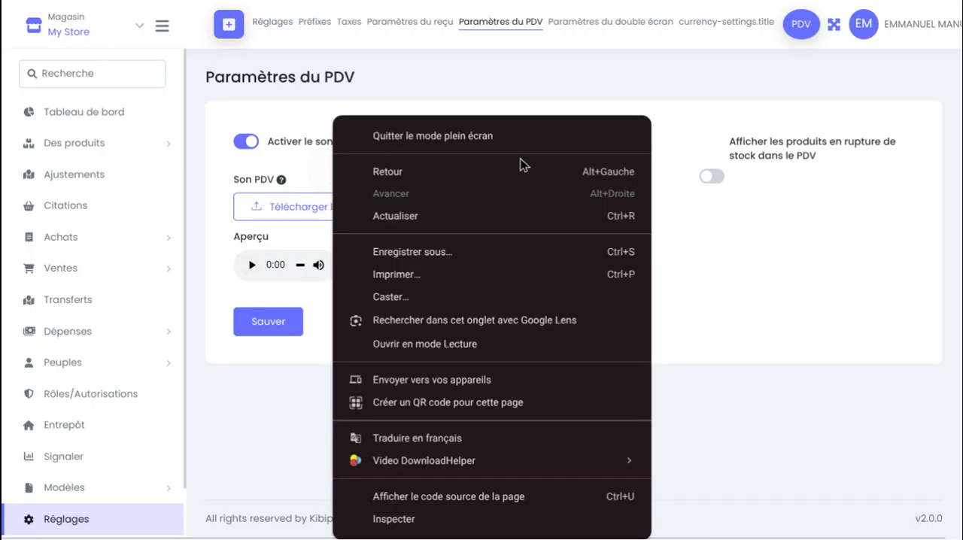
pyautogui.click(623, 177)
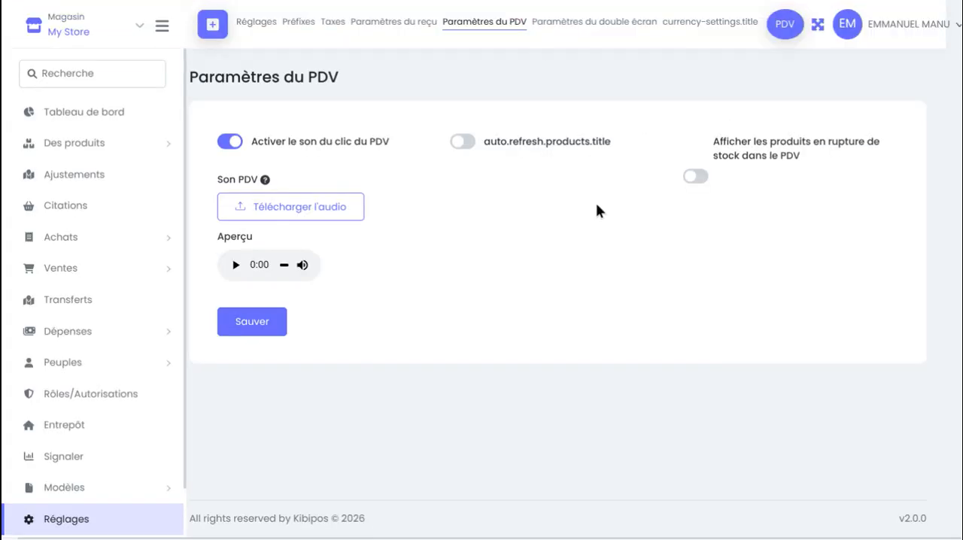
# Examine the dual-screen settings and the default currency choices in the currency settings
pyautogui.click(574, 25)
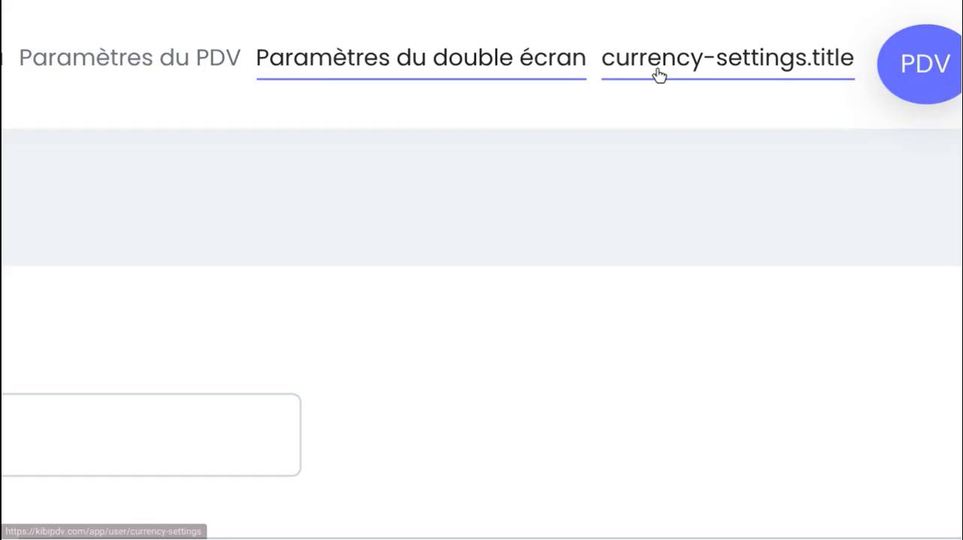
pyautogui.click(682, 25)
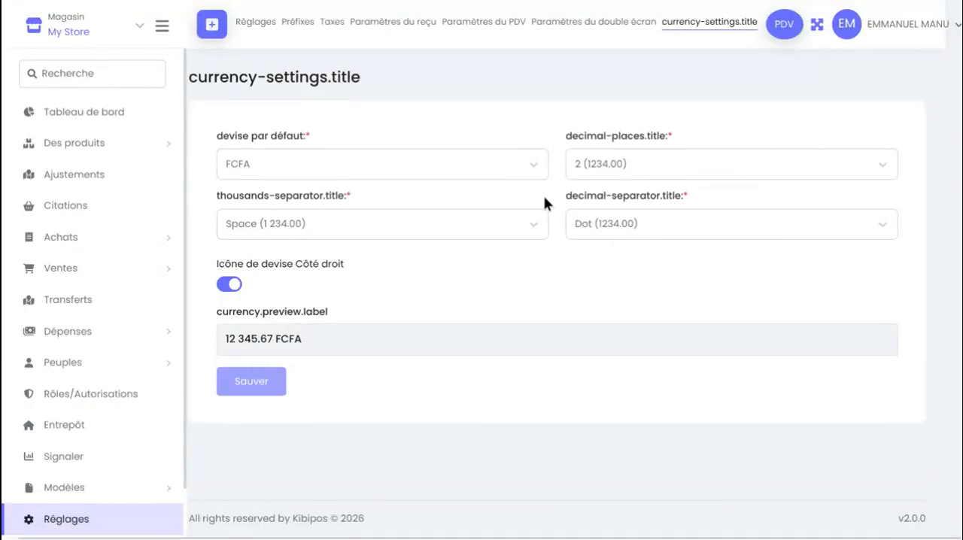
pyautogui.click(530, 157)
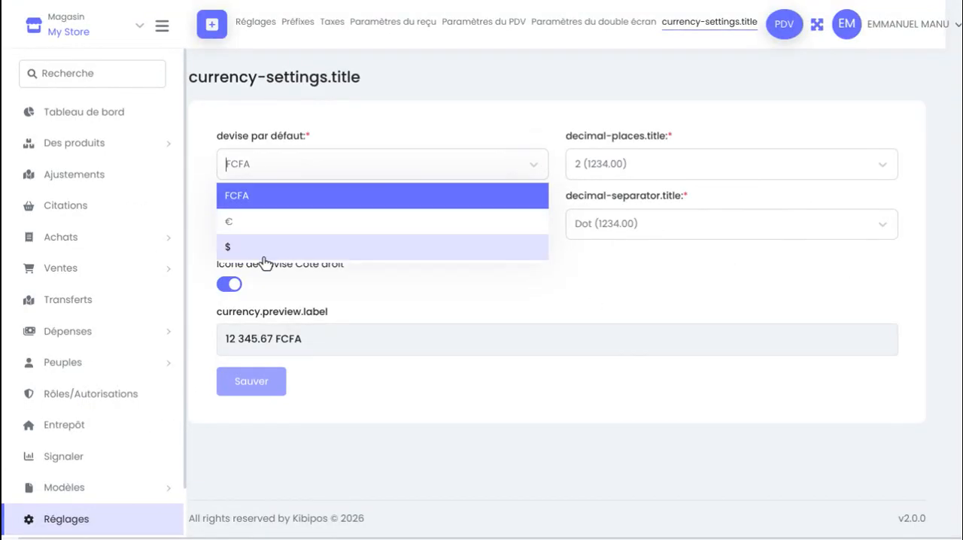
pyautogui.click(546, 360)
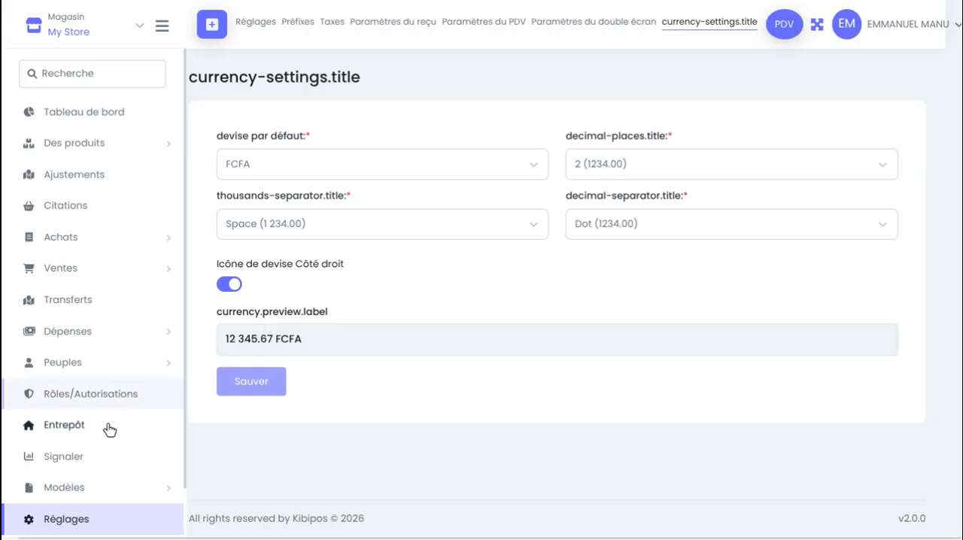
# Rename the store My Store to DEMOSOTRE in the store list and save it
pyautogui.scroll(-1, 4, 452)
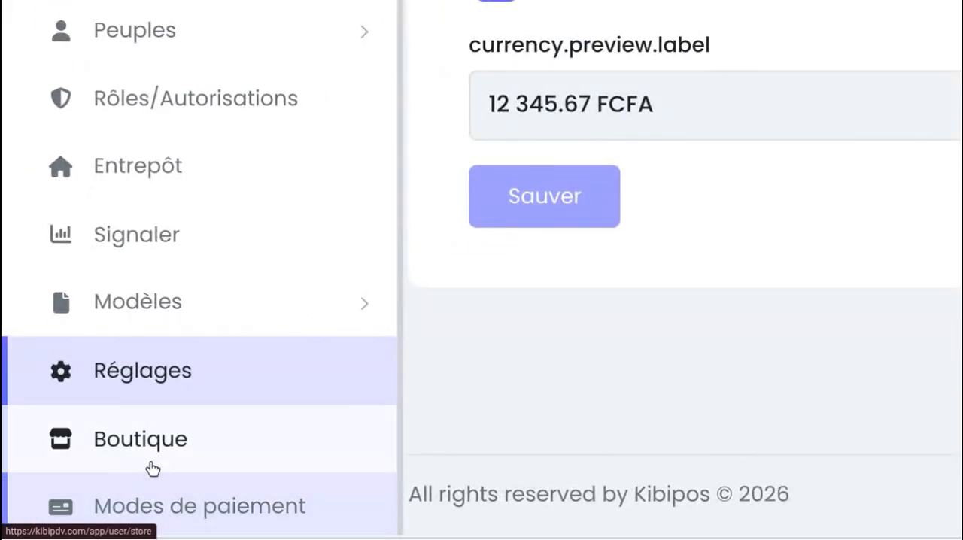
pyautogui.click(151, 452)
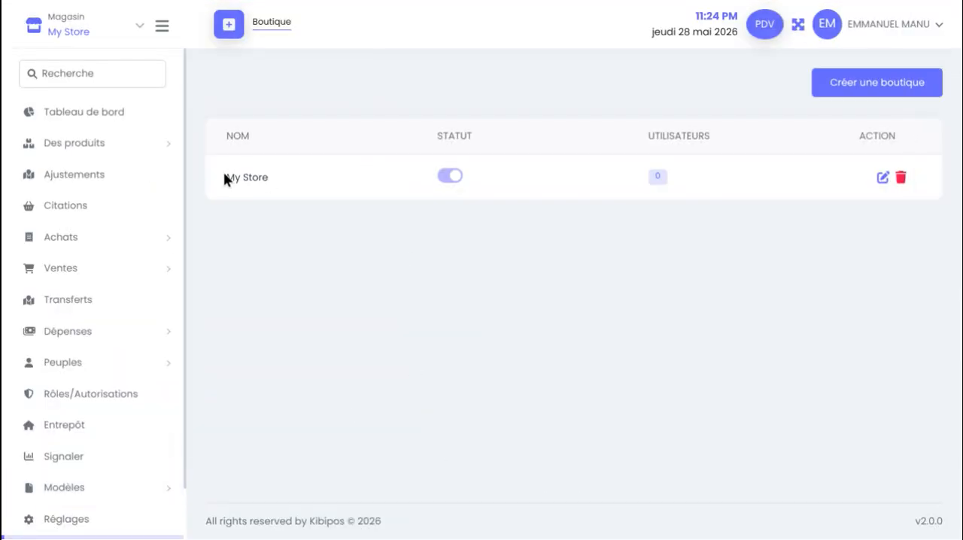
pyautogui.click(883, 181)
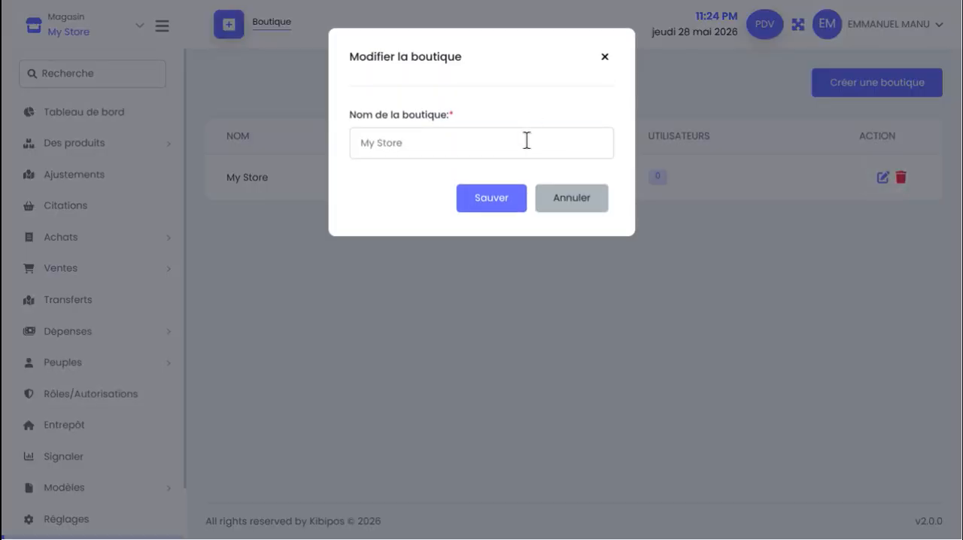
pyautogui.tripleClick(527, 140)
pyautogui.press('BackSpace')
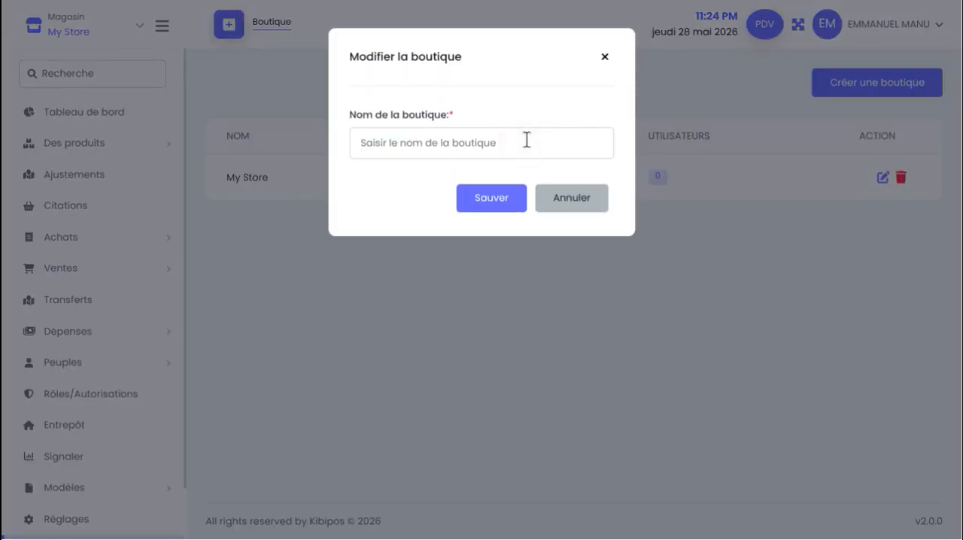
pyautogui.write('DEMOSOTRE')
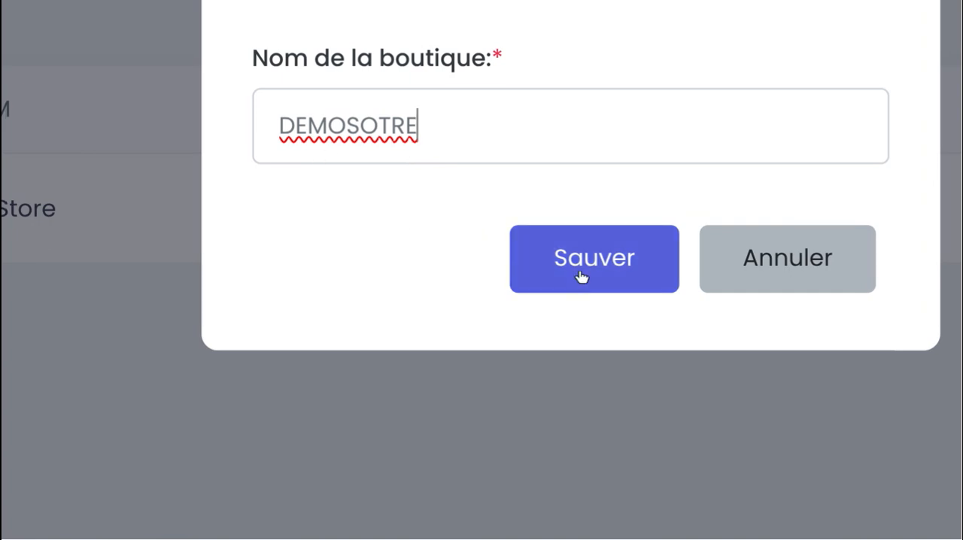
pyautogui.click(581, 277)
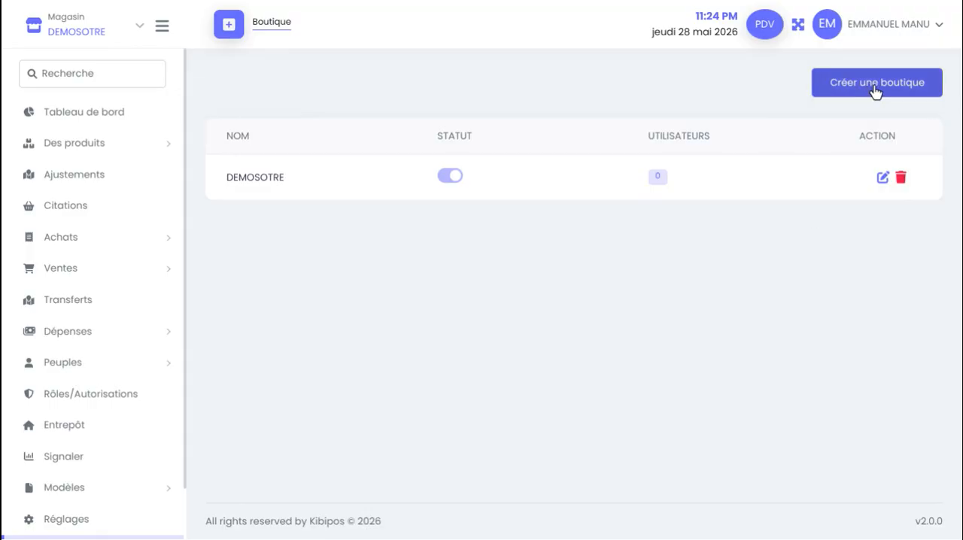
# Create and save a second store named DEMOBOUTIQUE, and view the stores offered in the store switcher
pyautogui.click(845, 83)
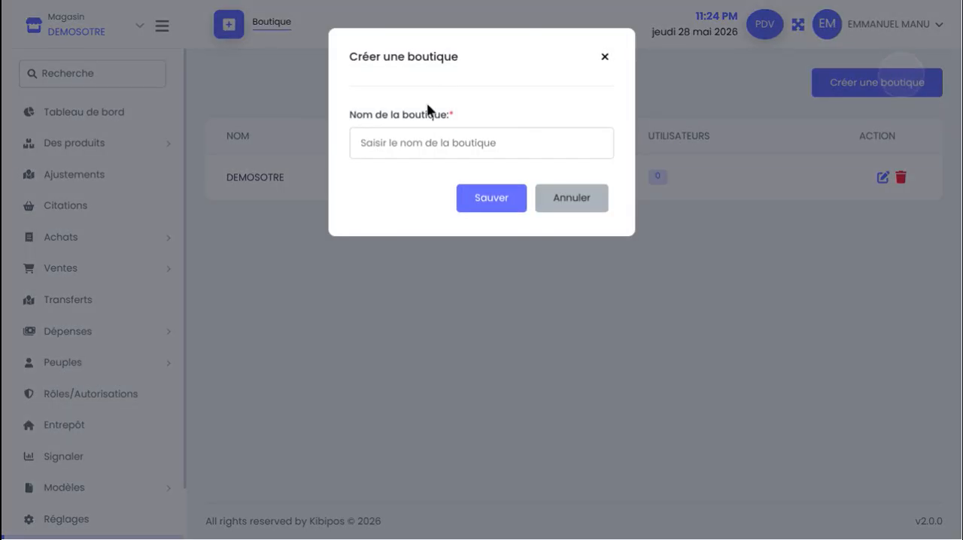
pyautogui.click(434, 151)
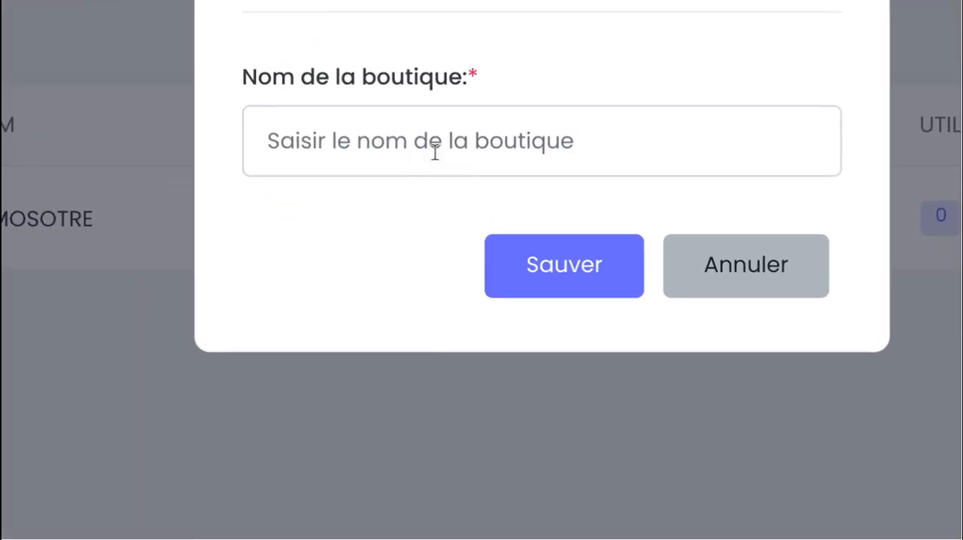
pyautogui.write('DEM')
pyautogui.write('O')
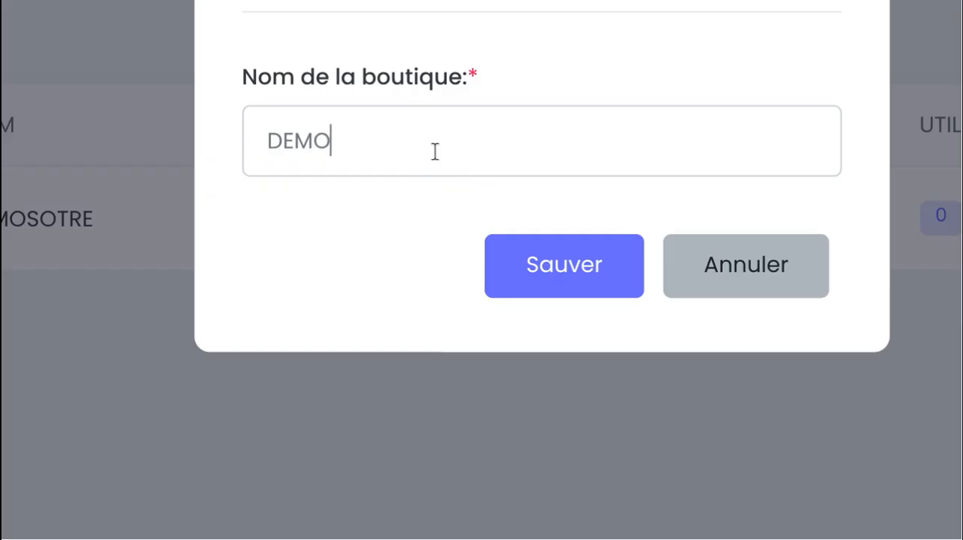
pyautogui.write('BOUTIQUE')
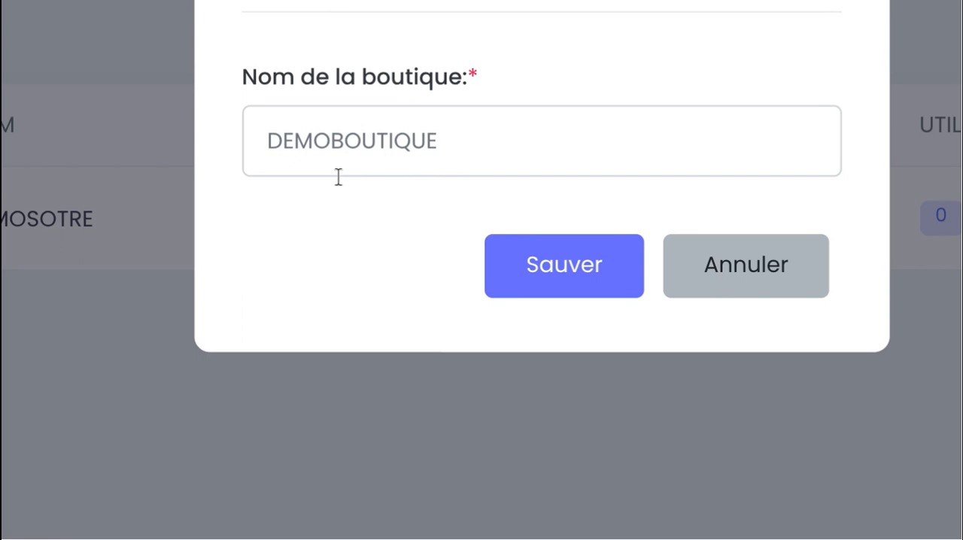
pyautogui.click(547, 275)
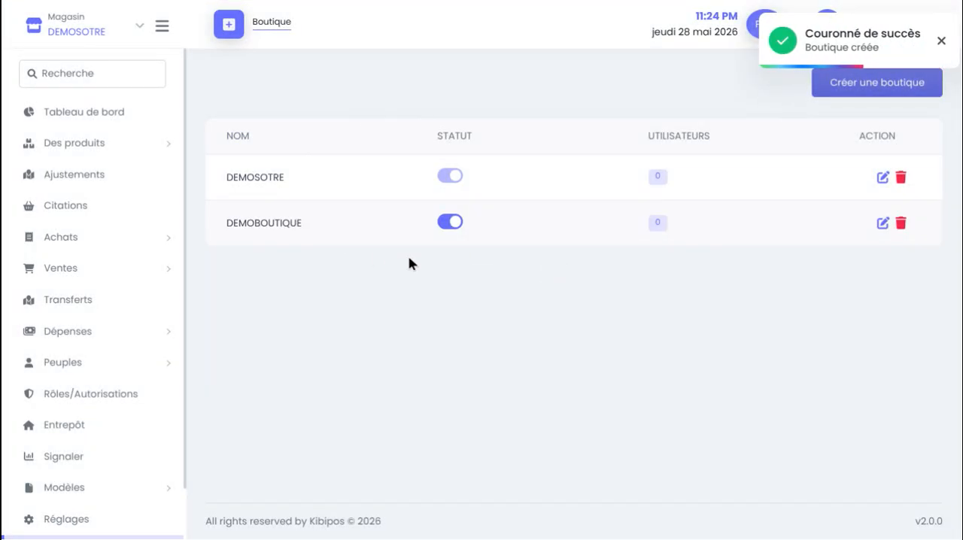
pyautogui.click(142, 32)
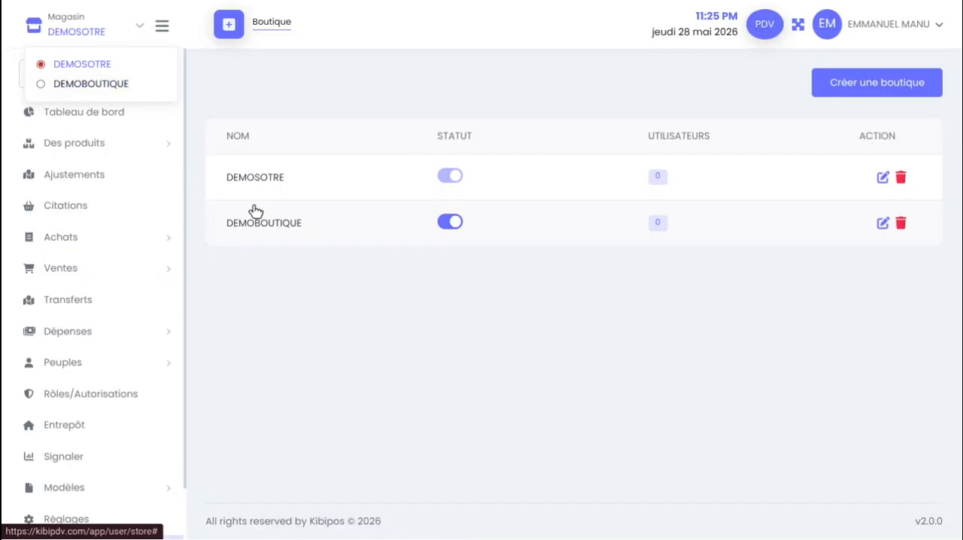
pyautogui.click(436, 289)
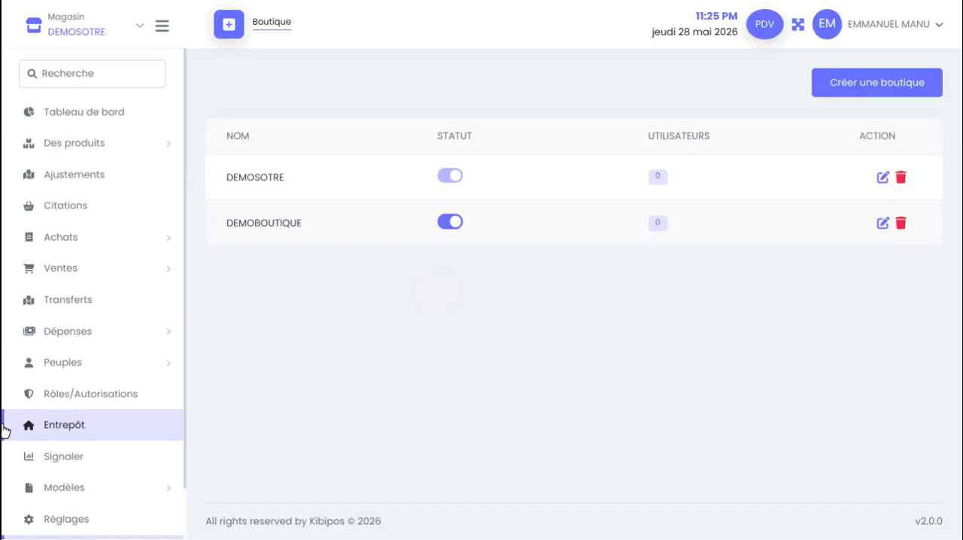
# Open the existing warehouse for editing and replace its name with DEMOSOTRE
pyautogui.scroll(-1, 3, 430)
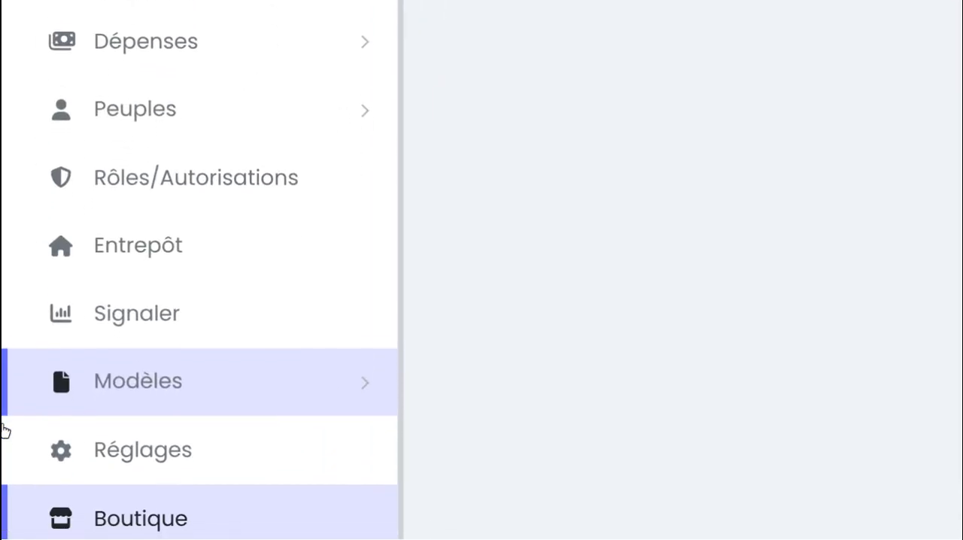
pyautogui.scroll(-1, 4, 430)
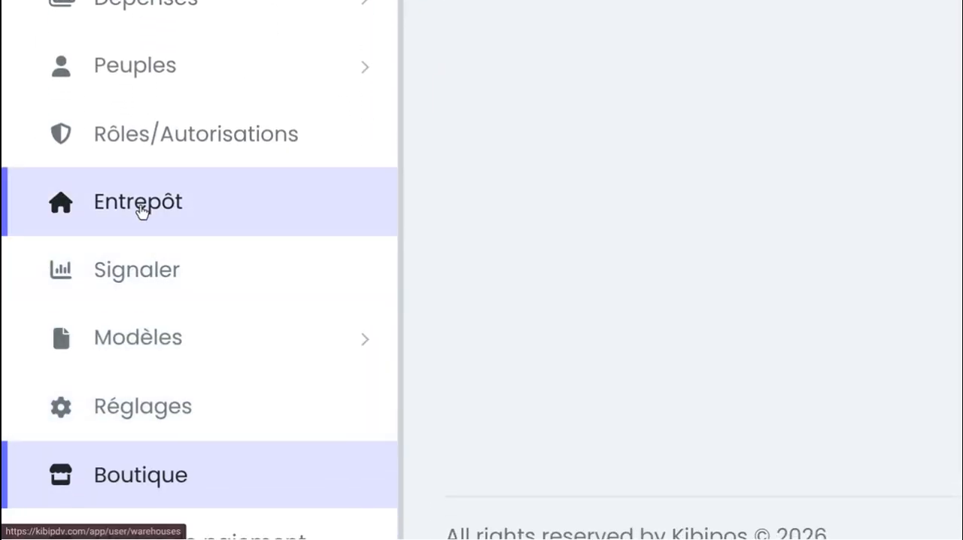
pyautogui.click(141, 209)
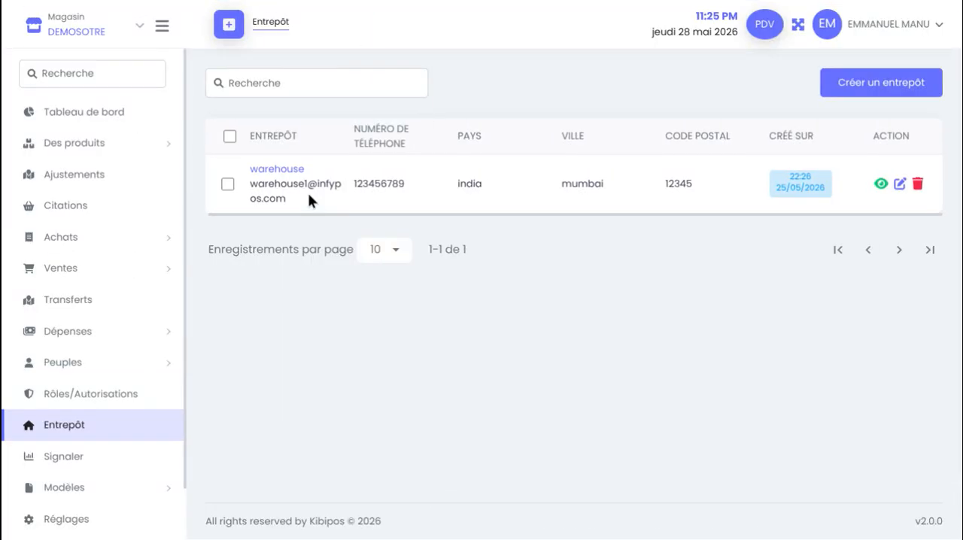
pyautogui.click(900, 185)
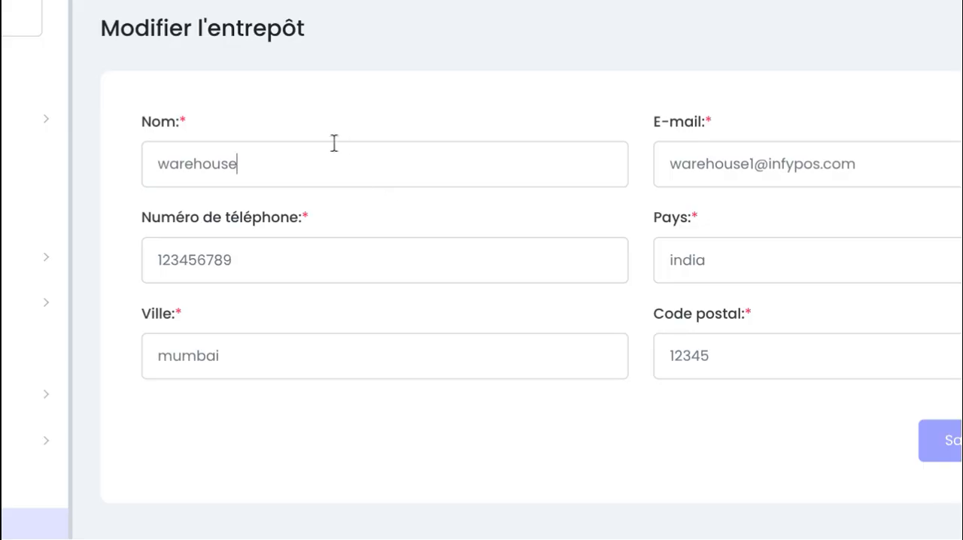
pyautogui.click(334, 143)
pyautogui.hotkey('ctrl', 'a')
pyautogui.press('BackSpace')
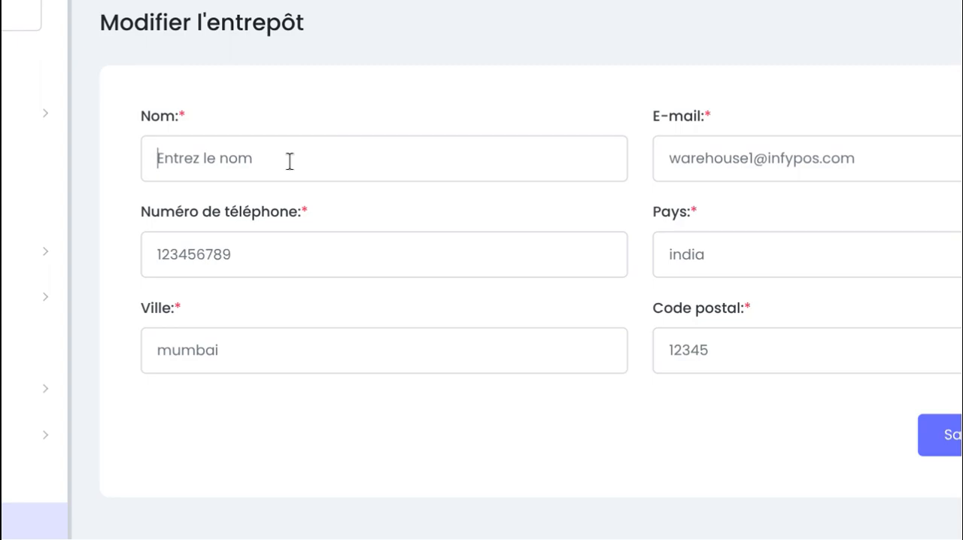
pyautogui.write('DEMO')
pyautogui.press('Escape')
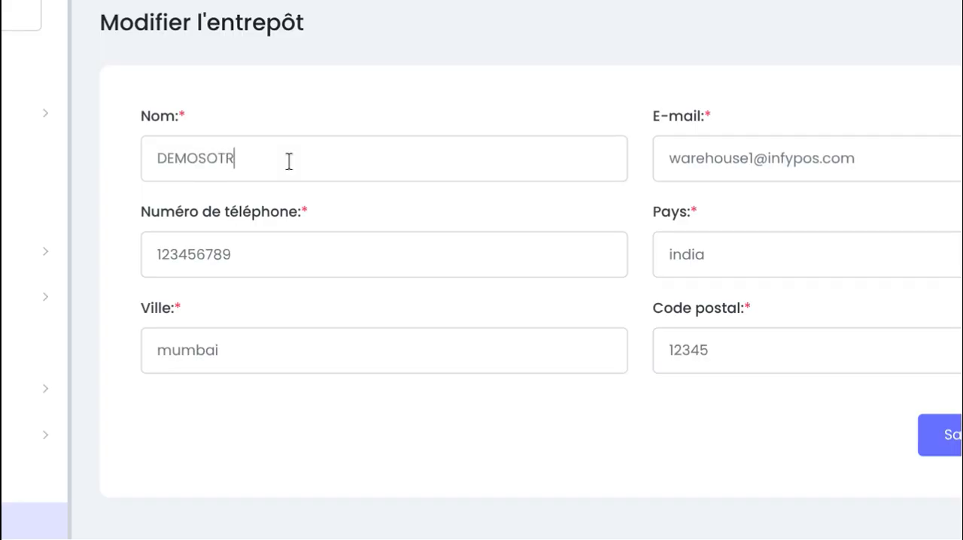
pyautogui.click(946, 151)
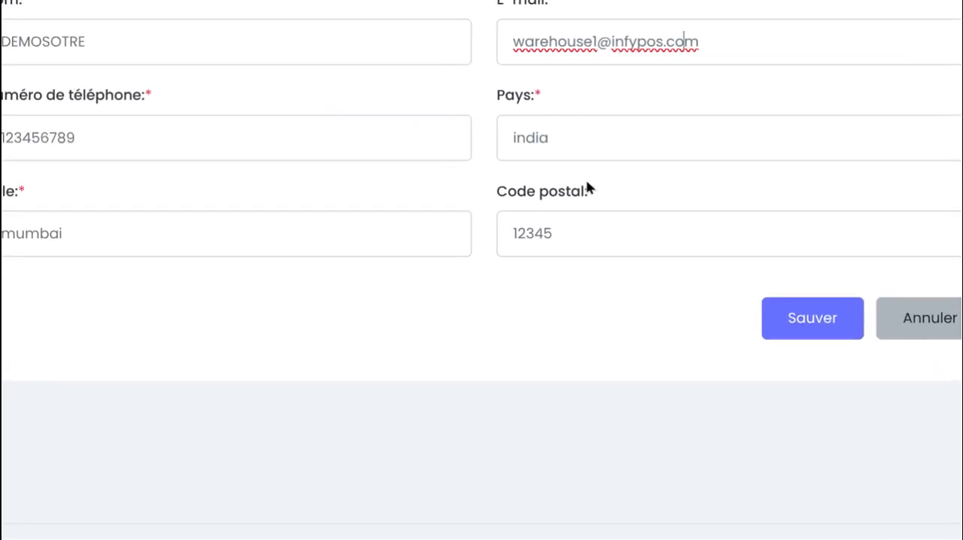
# Save the edited warehouse details
pyautogui.click(782, 359)
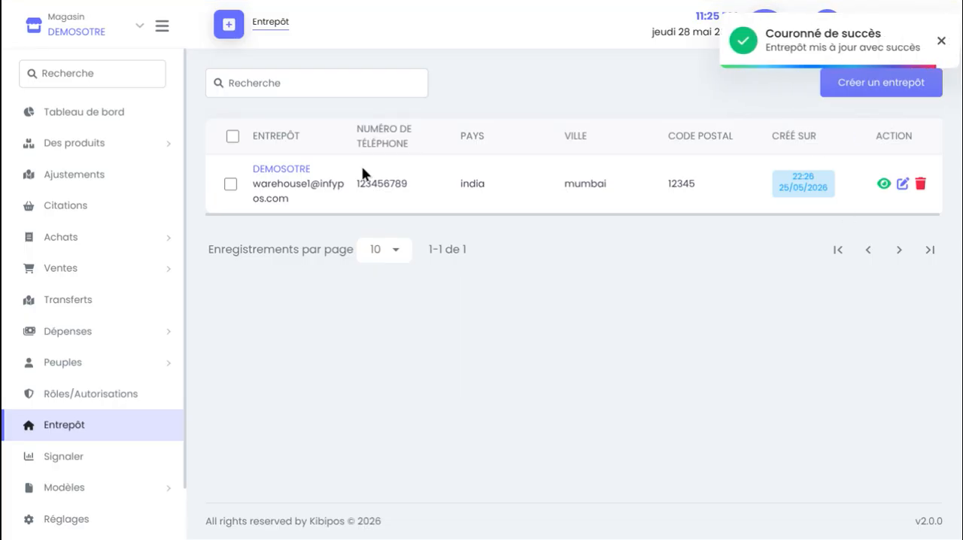
# View the required fields of the warehouse creation form and leave it without creating a warehouse
pyautogui.click(850, 88)
pyautogui.click(430, 167)
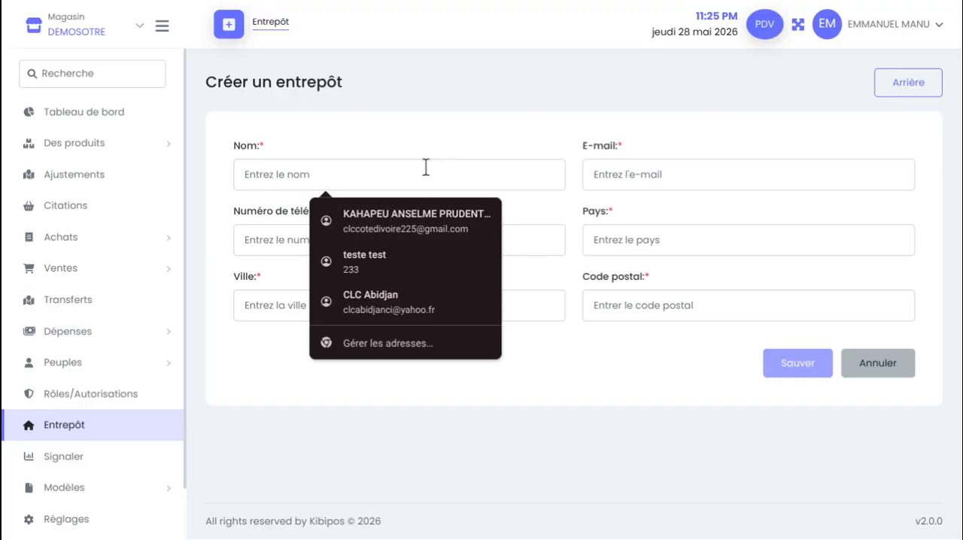
pyautogui.scroll(5, 373, 178)
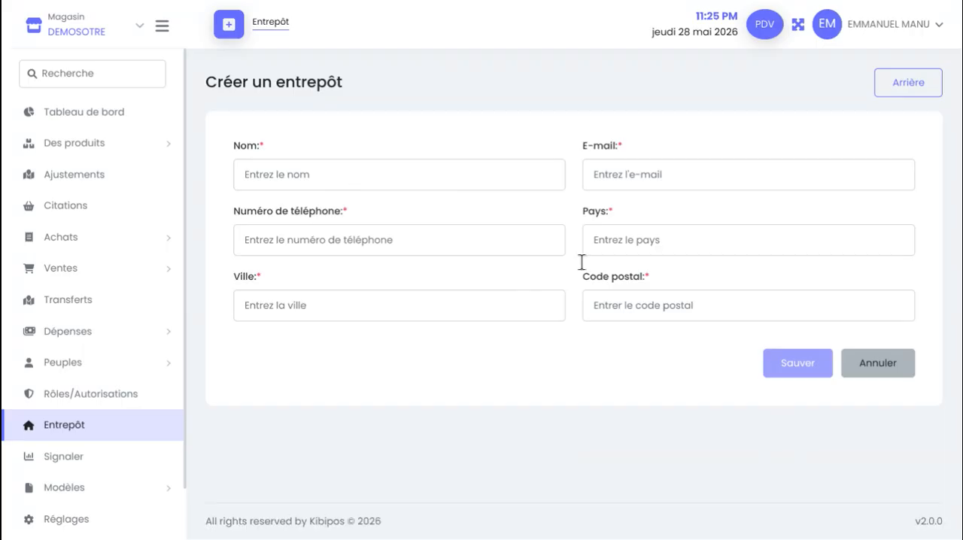
pyautogui.click(870, 362)
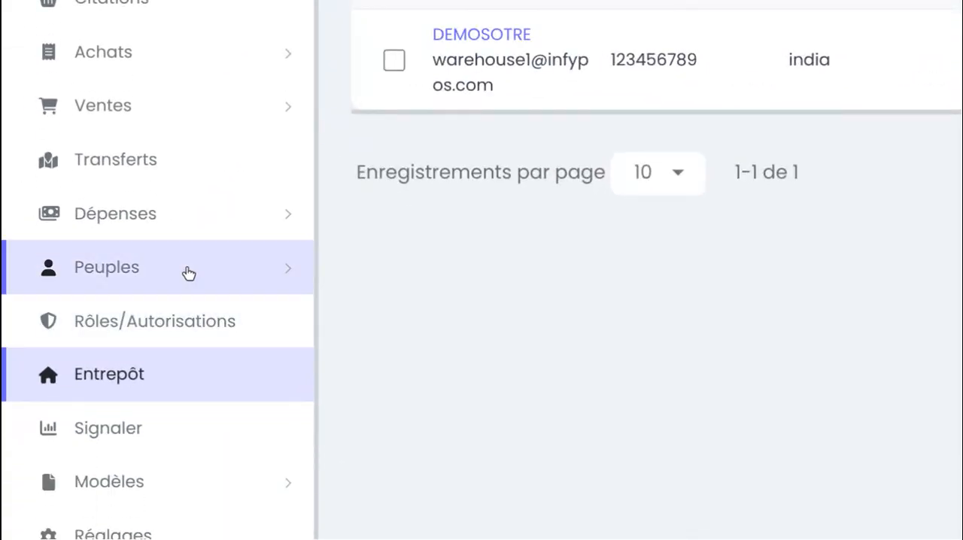
# Open the supplier list and look over the blank supplier creation form, returning to the list
pyautogui.click(279, 279)
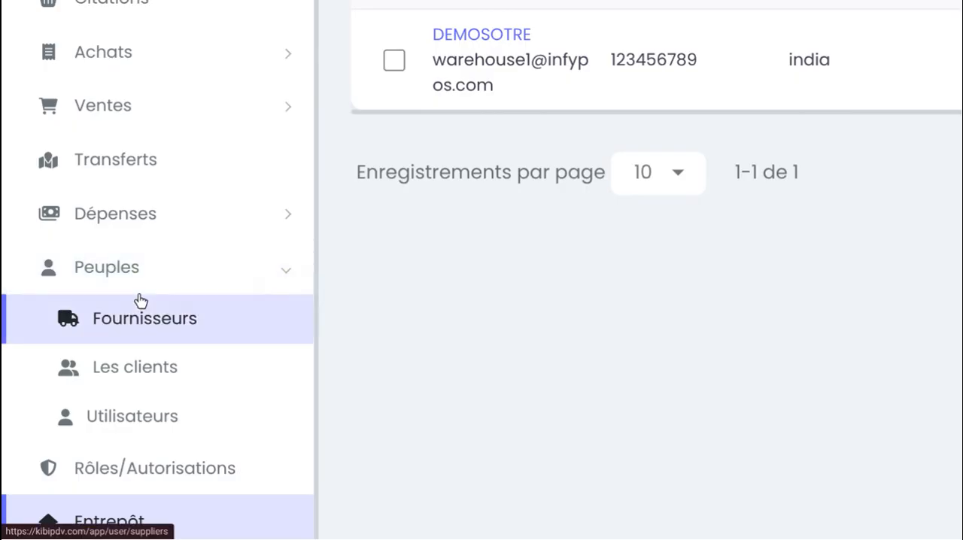
pyautogui.click(204, 336)
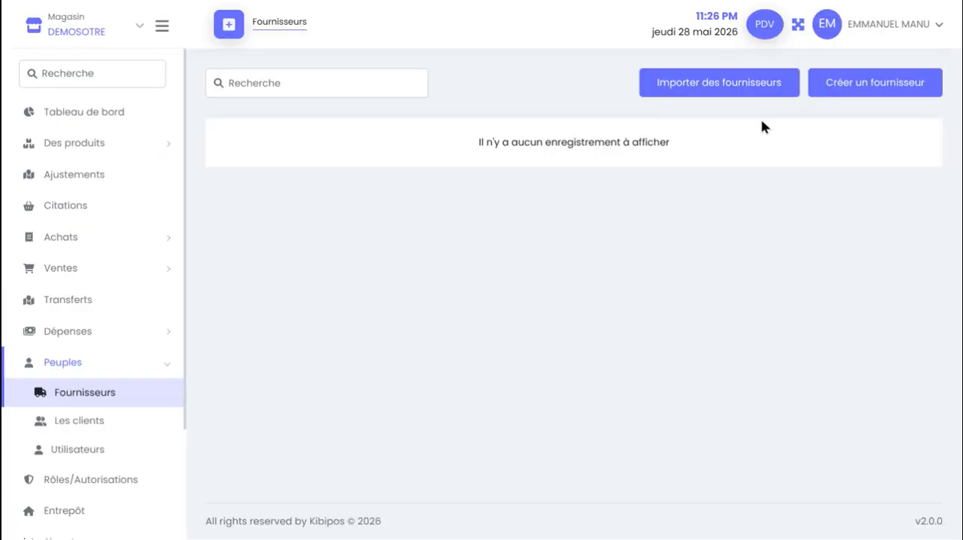
pyautogui.click(861, 91)
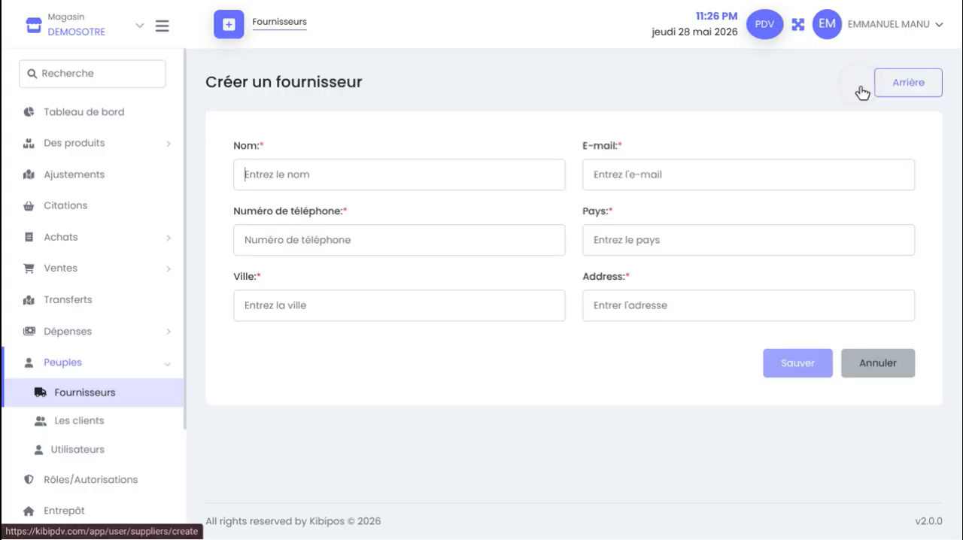
pyautogui.click(862, 374)
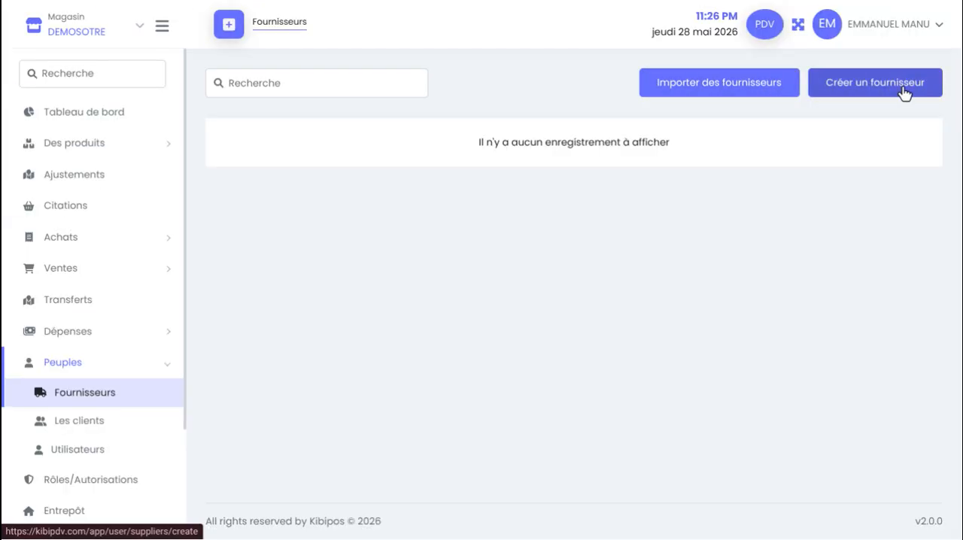
# Start a new supplier and enter FOURNISSEUR ELECTRONIQUE DE DUBAI as its name
pyautogui.click(893, 84)
pyautogui.click(316, 173)
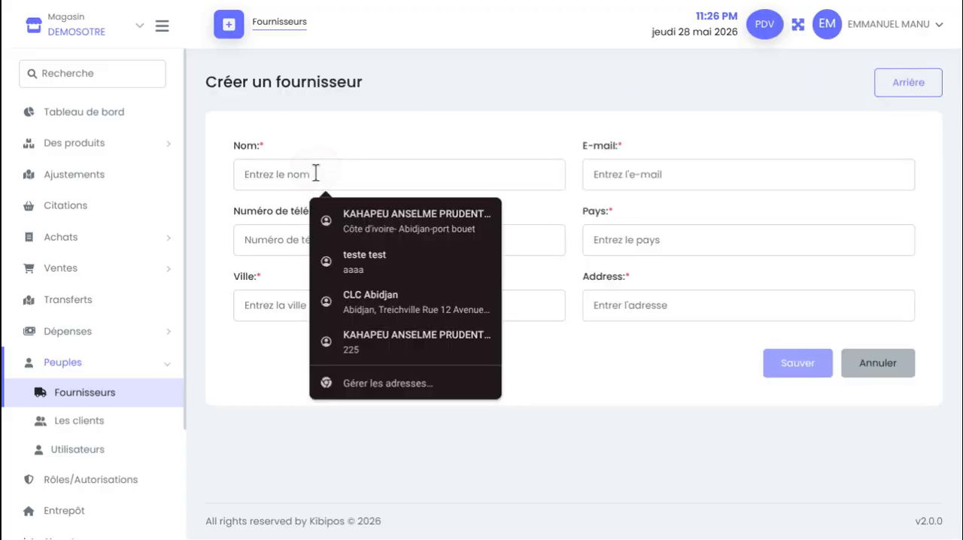
pyautogui.write('FOU')
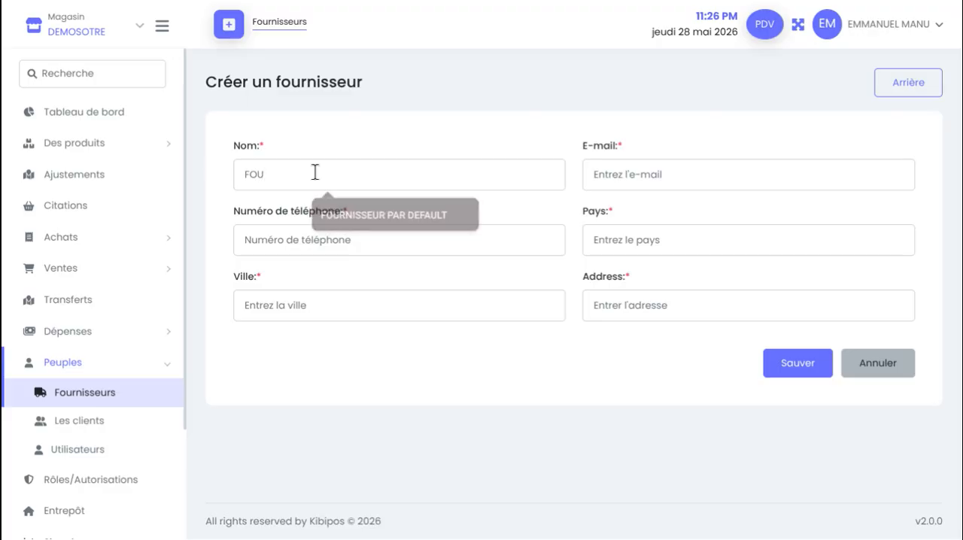
pyautogui.write('R')
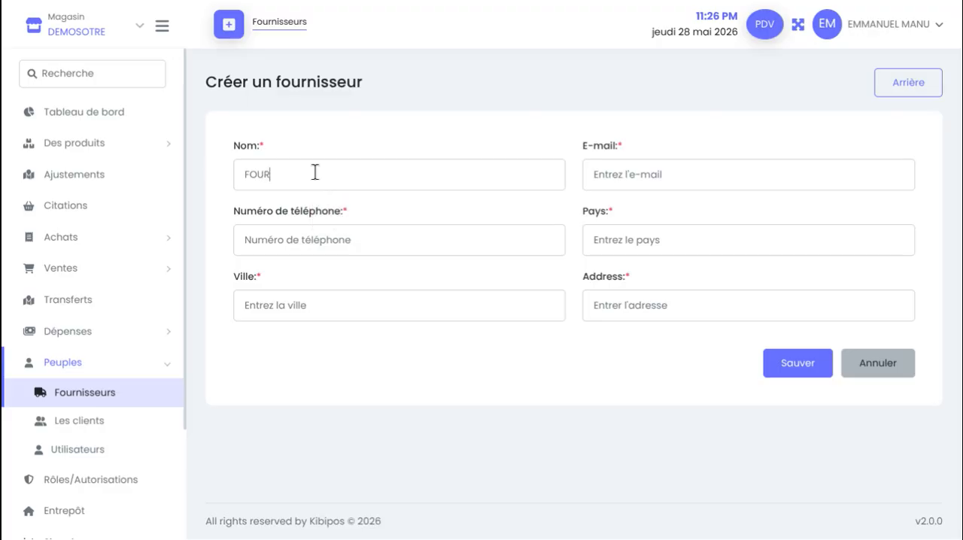
pyautogui.write('N')
pyautogui.click(376, 220)
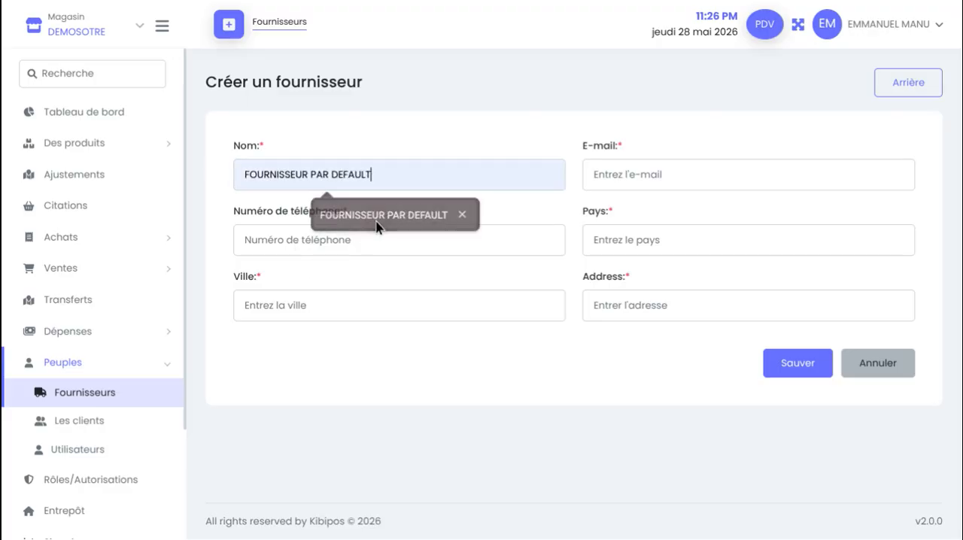
pyautogui.press('BackSpace')
pyautogui.press('BackSpace')
pyautogui.press('BackSpace')
pyautogui.press('BackSpace')
pyautogui.press('BackSpace')
pyautogui.press('BackSpace')
pyautogui.press('BackSpace')
pyautogui.press('BackSpace')
pyautogui.press('BackSpace')
pyautogui.press('BackSpace')
pyautogui.press('BackSpace')
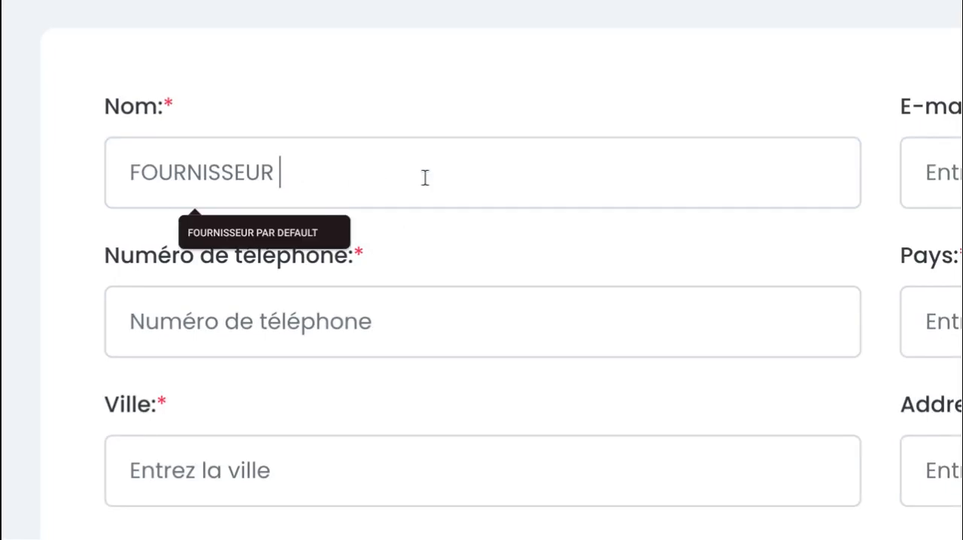
pyautogui.write('ELE')
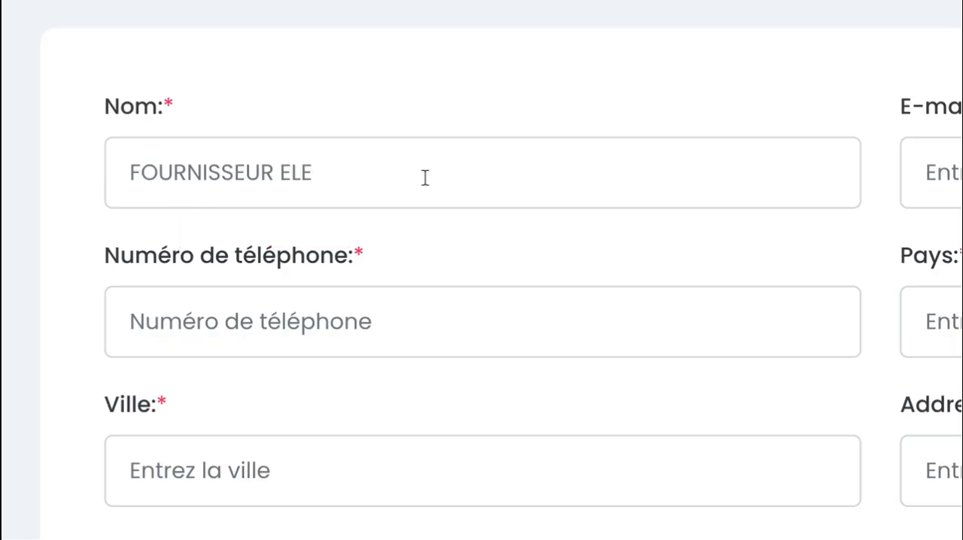
pyautogui.write('CTRONIQ')
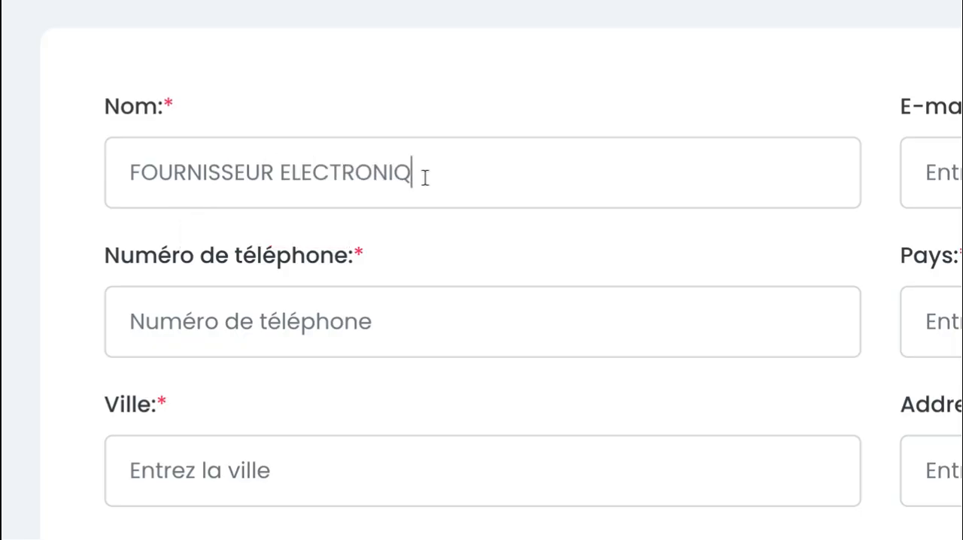
pyautogui.write('UE DE D')
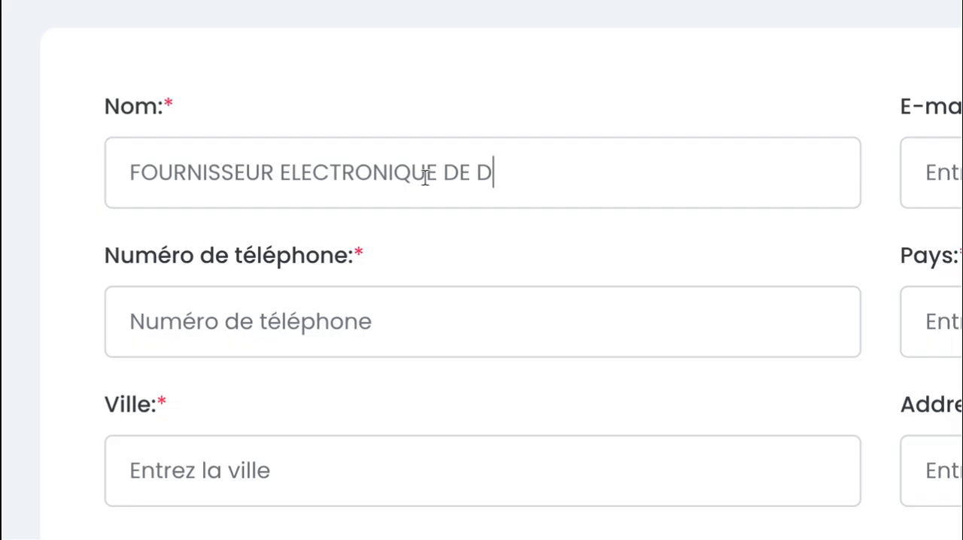
pyautogui.write('UBAI')
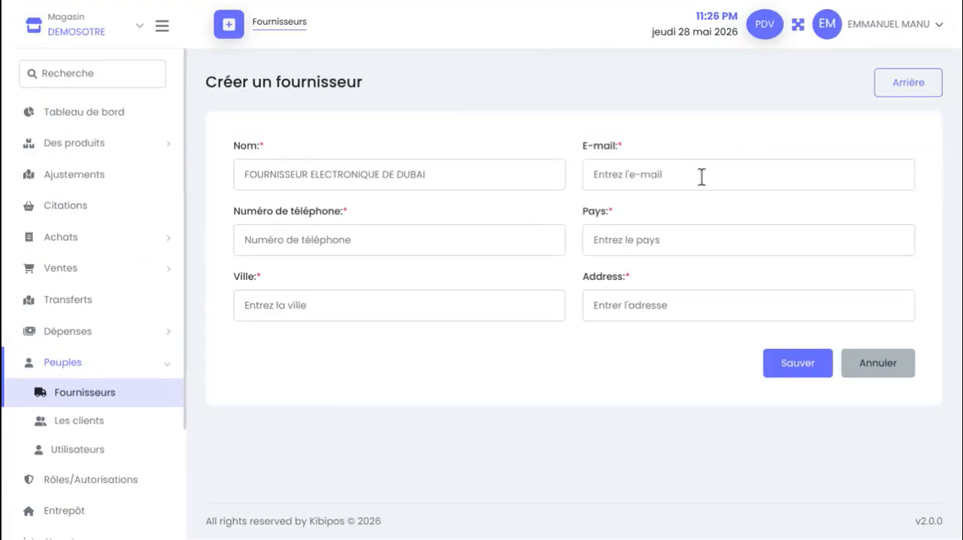
# Fill in the supplier's e-mail, city, address and country Afghanistan from a saved browser contact
pyautogui.click(701, 177)
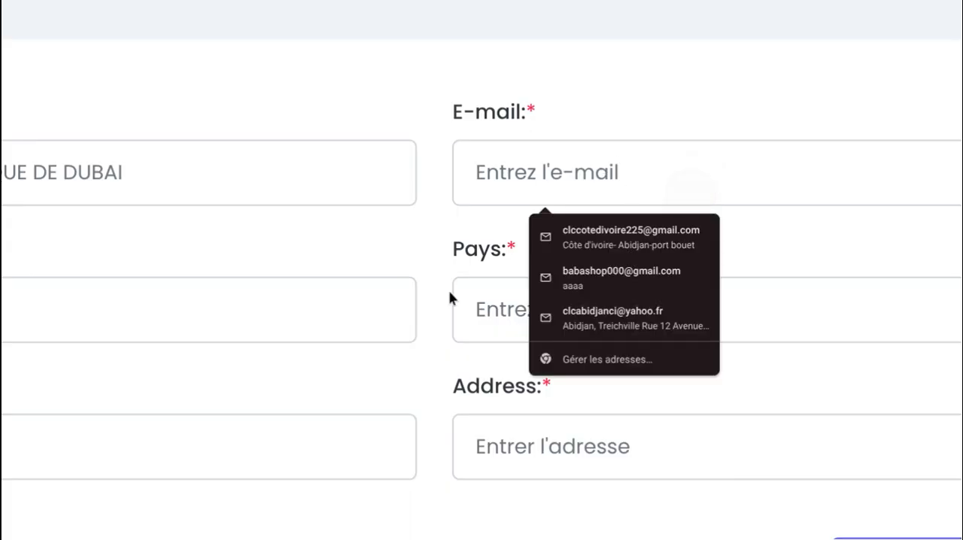
pyautogui.scroll(-2, 449, 292)
pyautogui.click(536, 249)
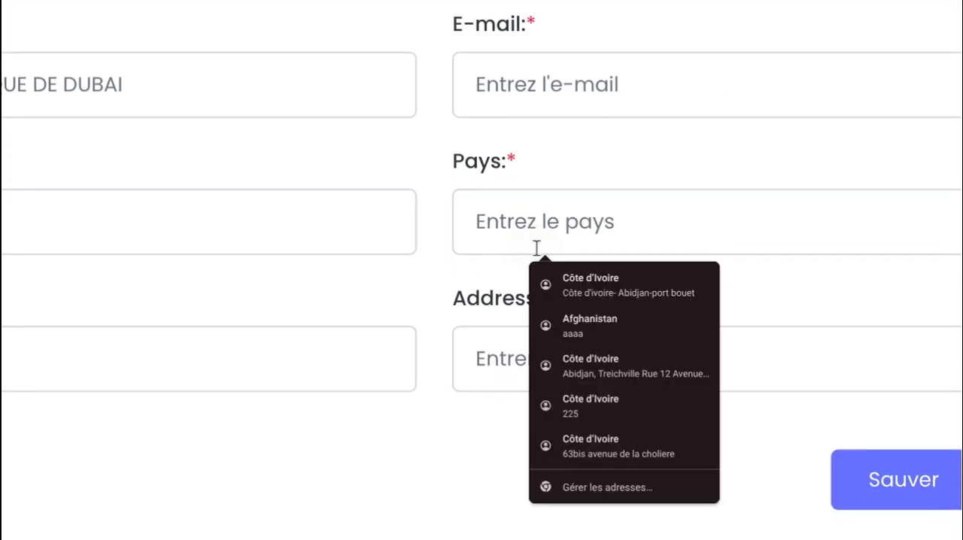
pyautogui.hscroll(-5, 496, 232)
pyautogui.scroll(-1, 355, 215)
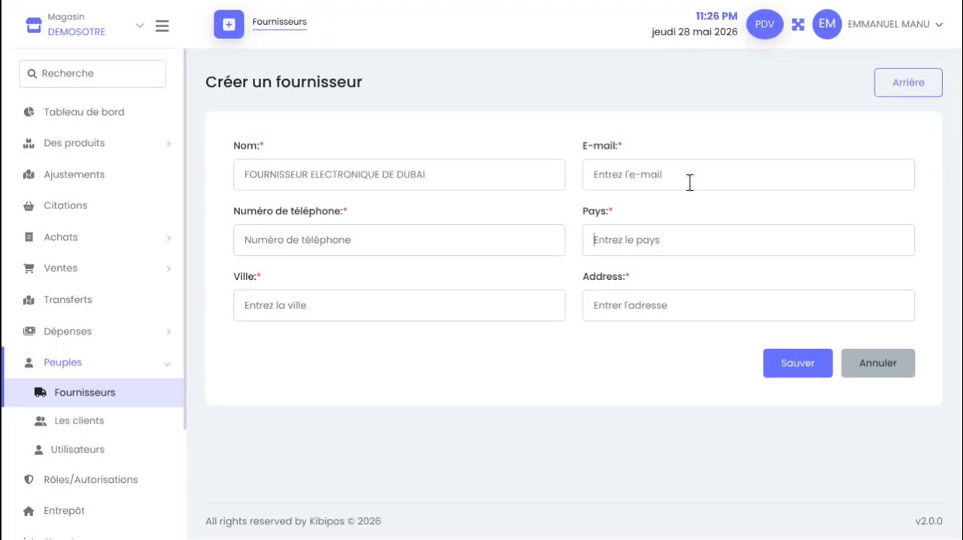
pyautogui.click(689, 181)
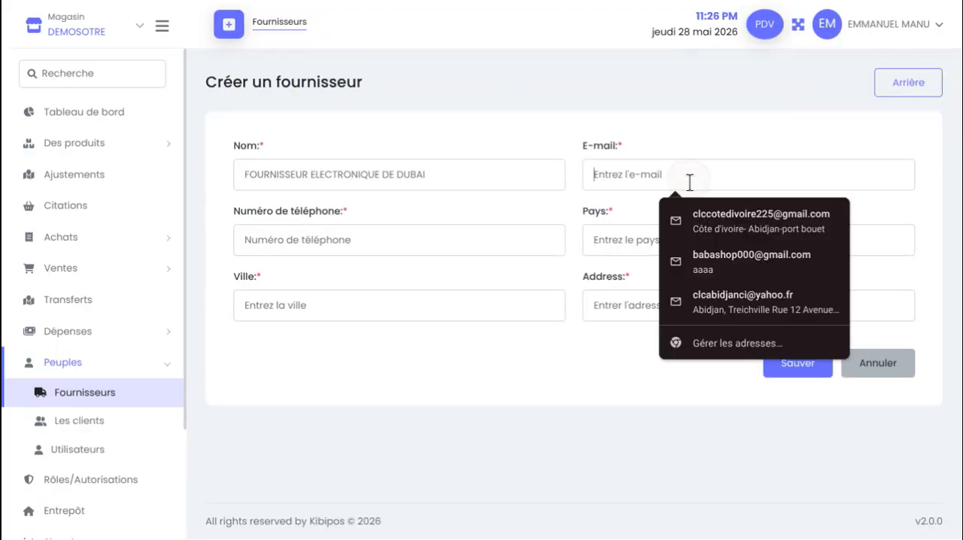
pyautogui.click(732, 265)
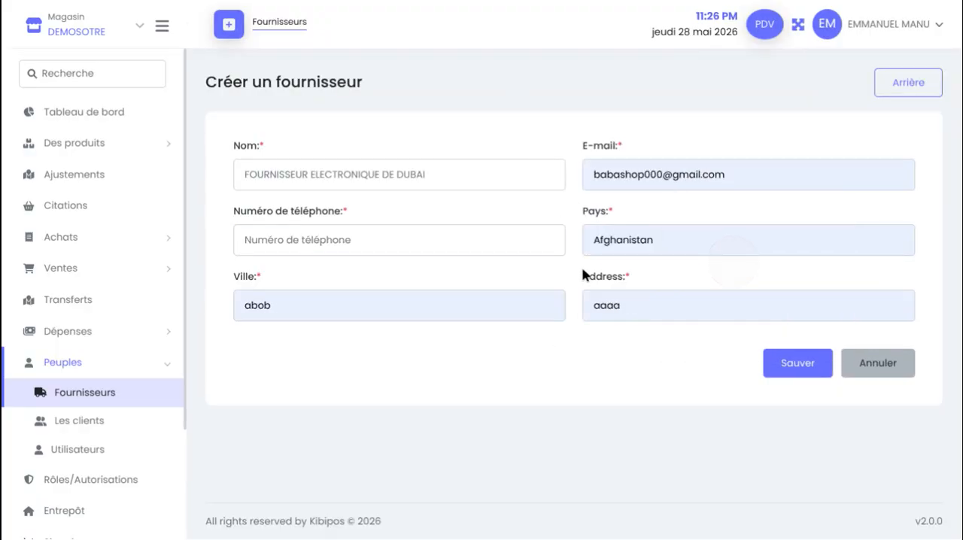
# Fill in the supplier's phone number, save the supplier, and dismiss the browser's offer to store the address
pyautogui.click(394, 235)
pyautogui.click(397, 284)
pyautogui.click(376, 241)
pyautogui.click(397, 275)
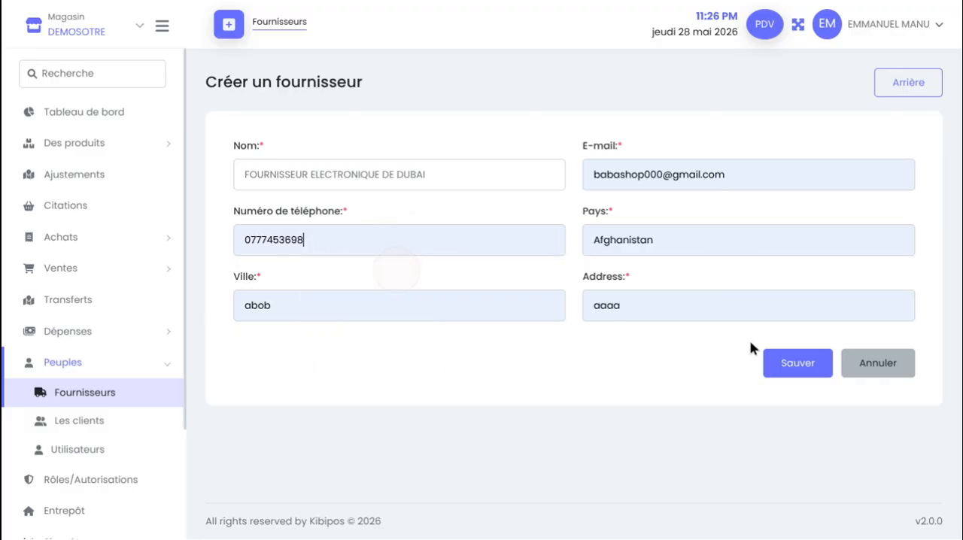
pyautogui.click(796, 360)
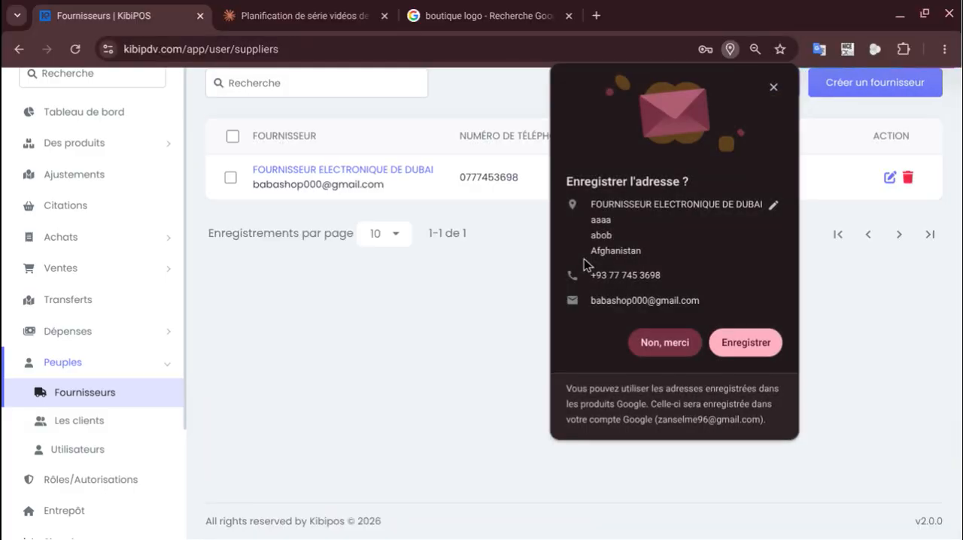
pyautogui.click(772, 87)
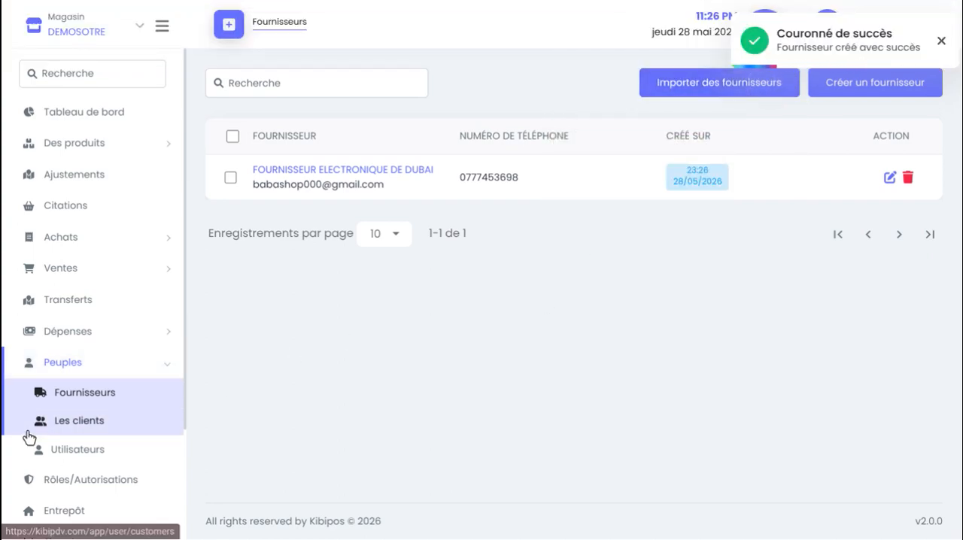
# Rename the walk-in-customer client to CLIENT AMBULANT in the client list and save the change
pyautogui.click(97, 433)
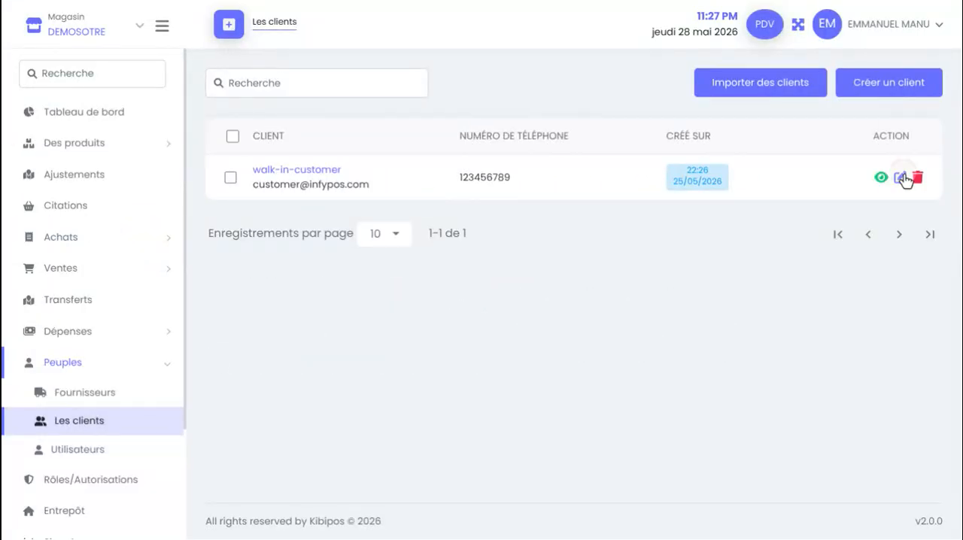
pyautogui.click(902, 178)
pyautogui.tripleClick(396, 185)
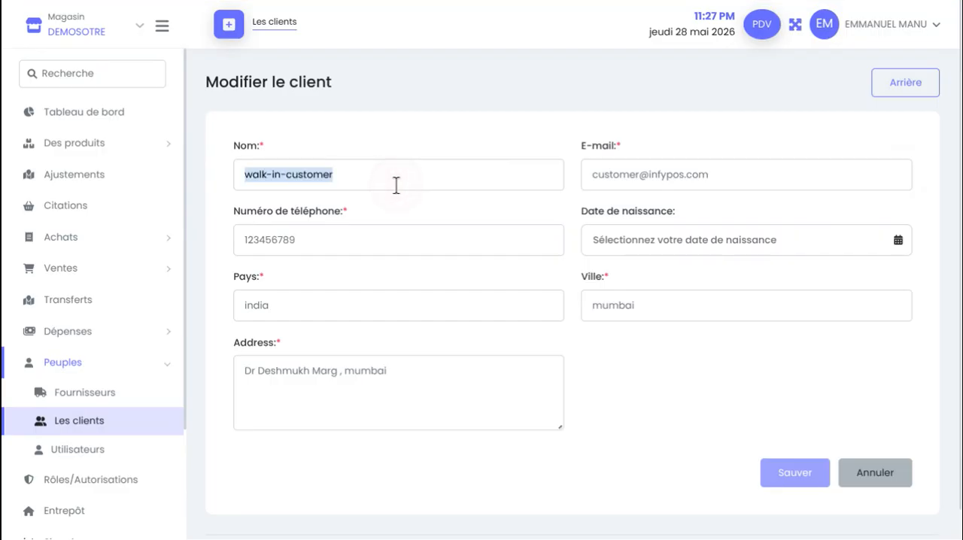
pyautogui.press('BackSpace')
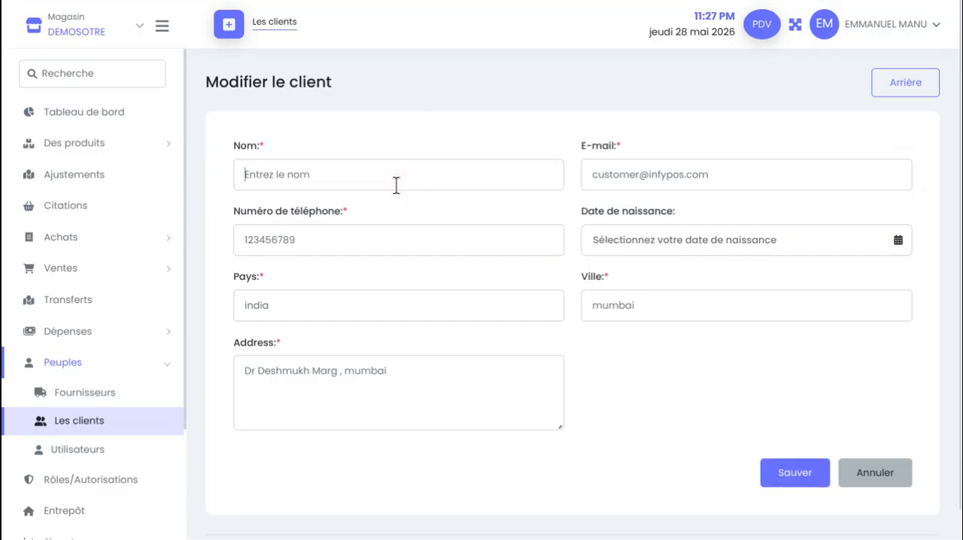
pyautogui.write('CLIENT AMBULANT')
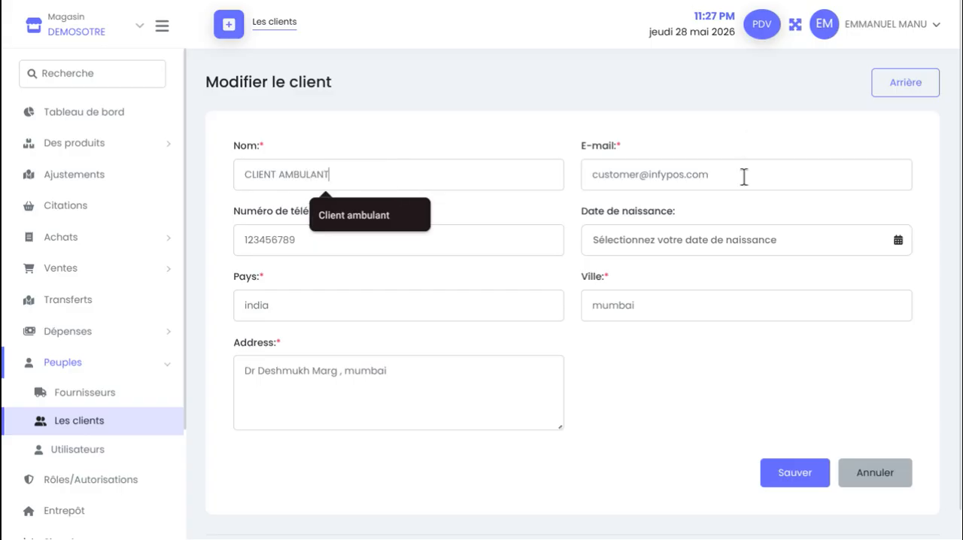
pyautogui.click(743, 177)
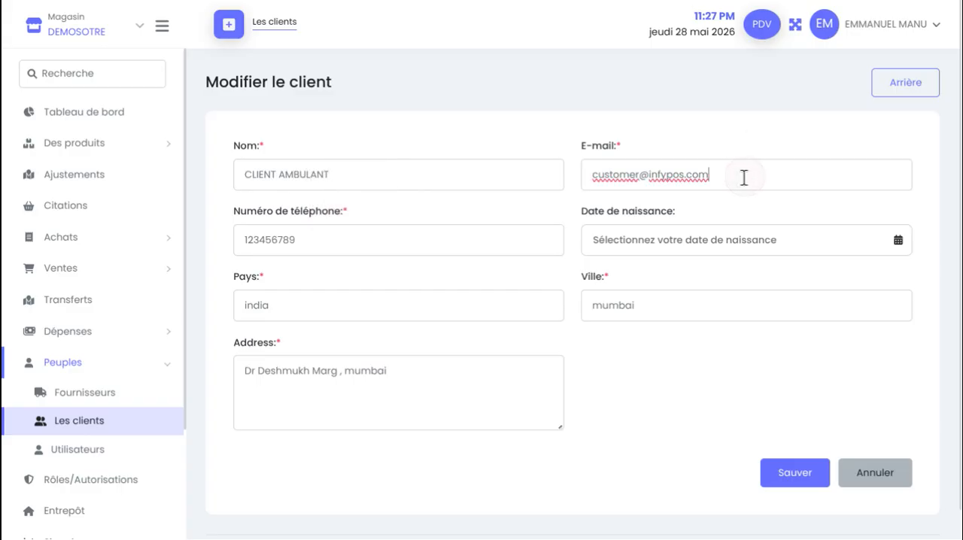
pyautogui.scroll(-1, 483, 227)
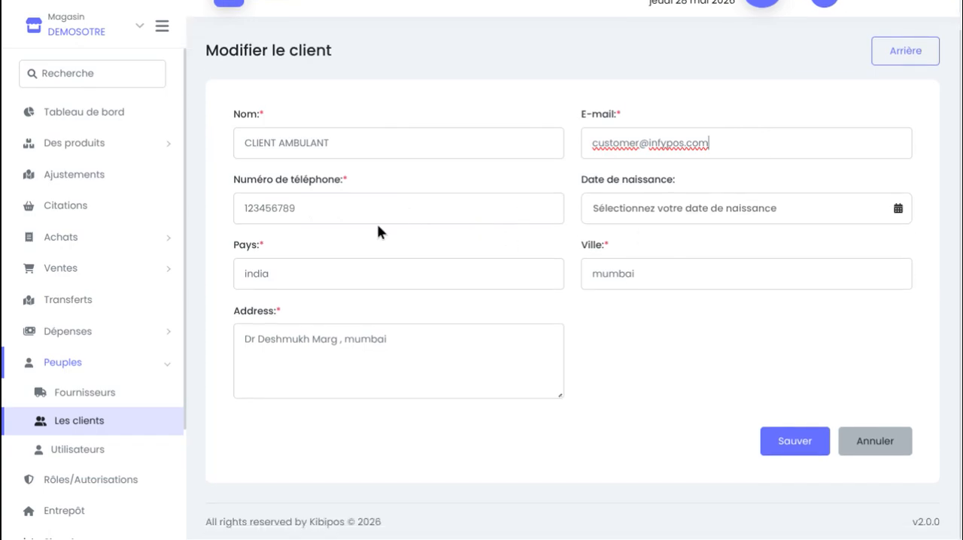
pyautogui.click(641, 282)
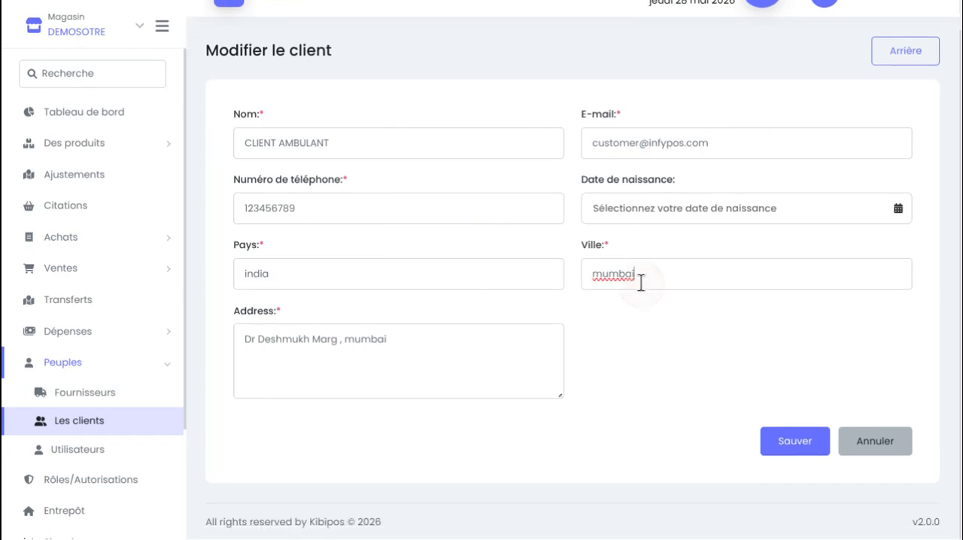
pyautogui.click(793, 443)
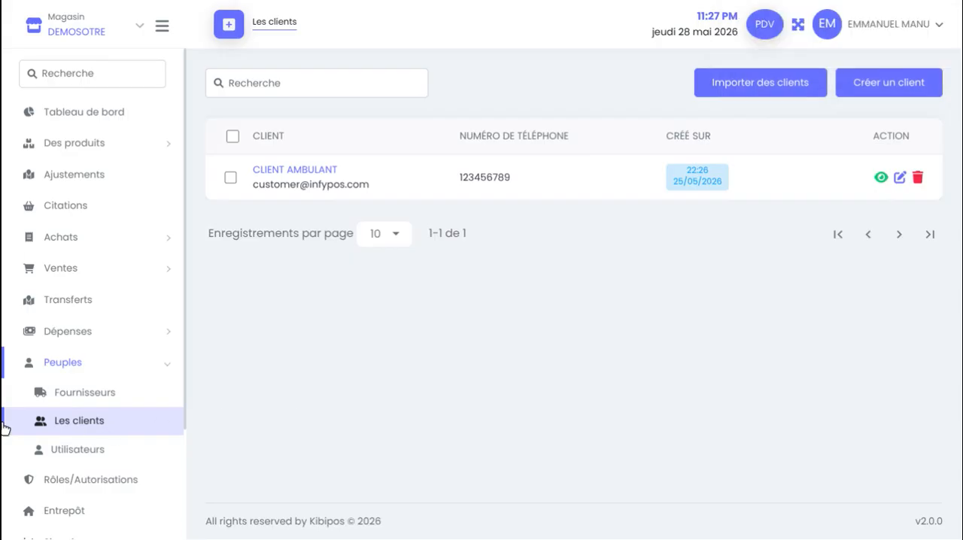
pyautogui.scroll(-2, 3, 427)
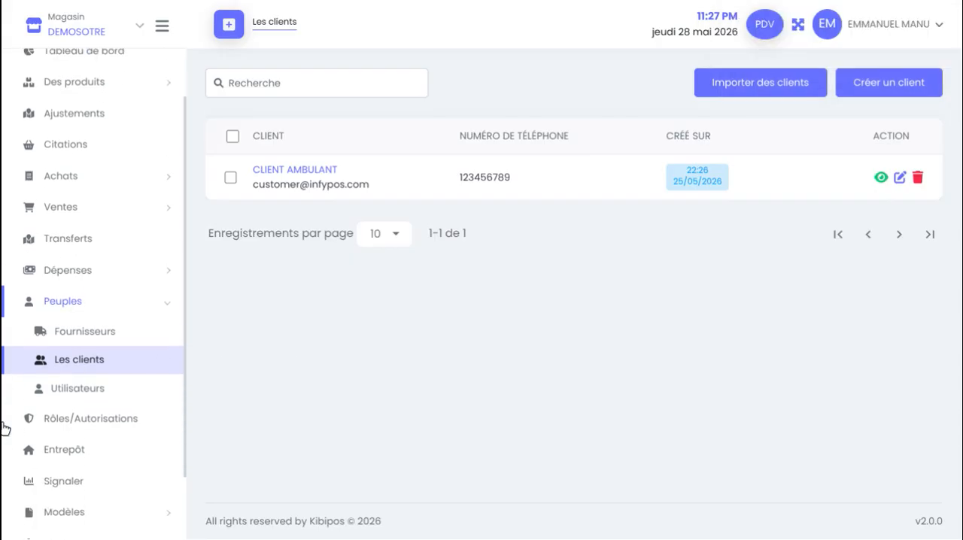
pyautogui.scroll(2, 34, 387)
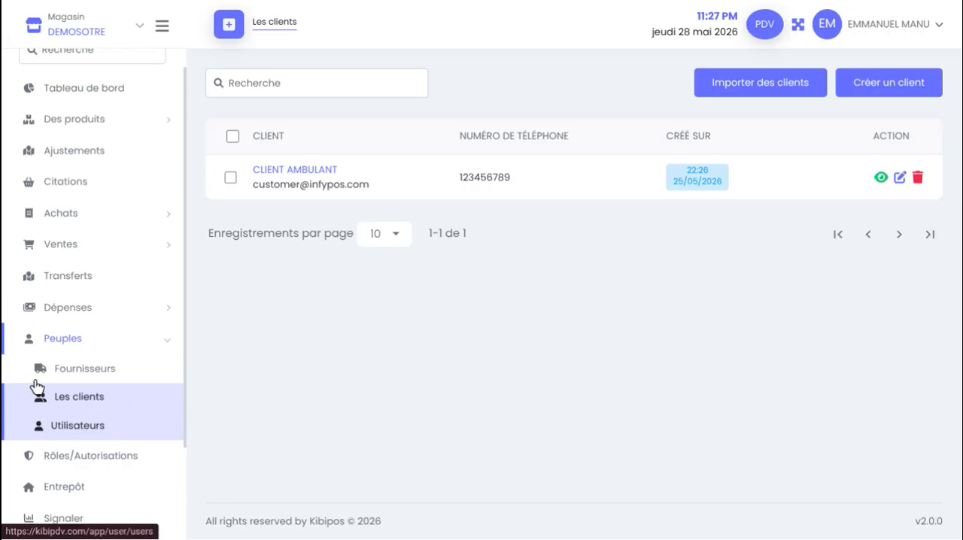
# Create a product base unit named L in the base units list and save it
pyautogui.scroll(1, 36, 386)
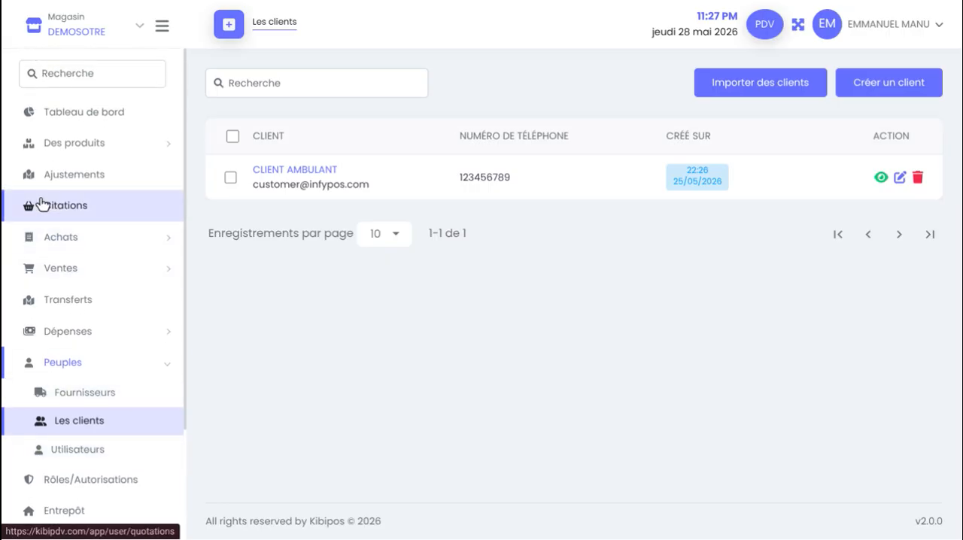
pyautogui.click(172, 147)
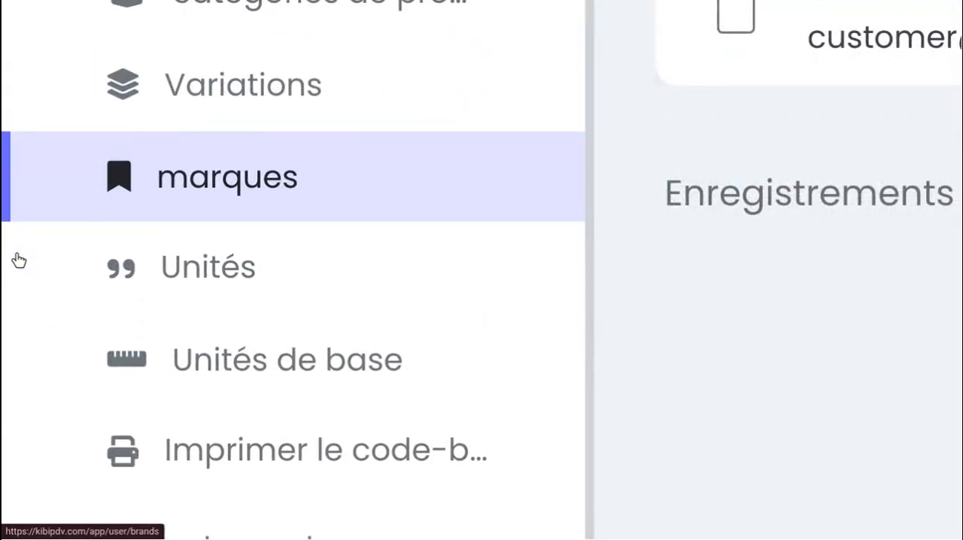
pyautogui.scroll(-1, 67, 255)
pyautogui.click(215, 230)
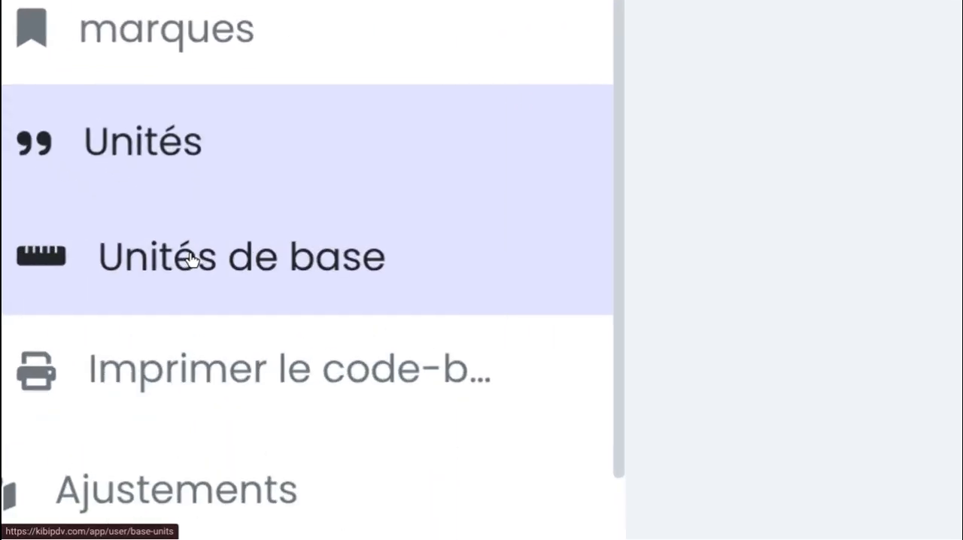
pyautogui.click(185, 265)
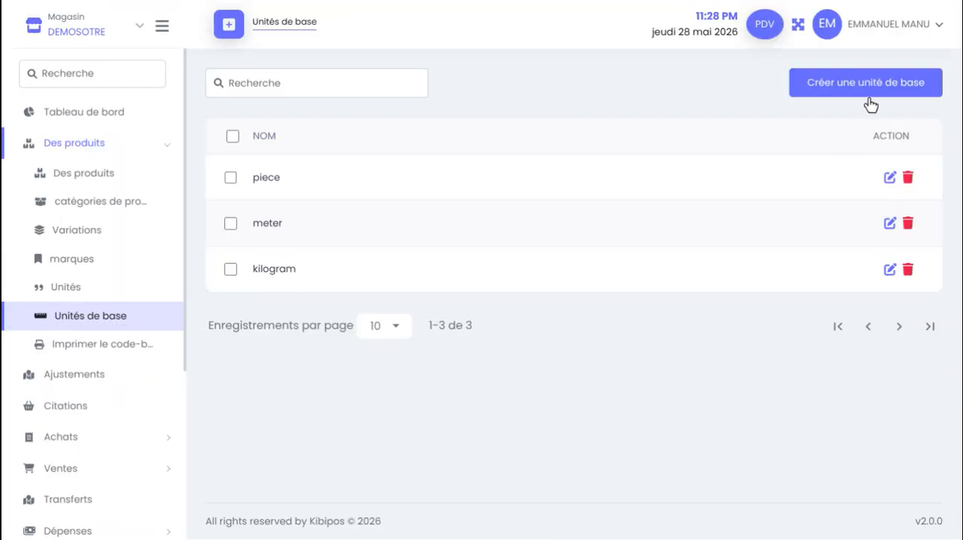
pyautogui.click(891, 84)
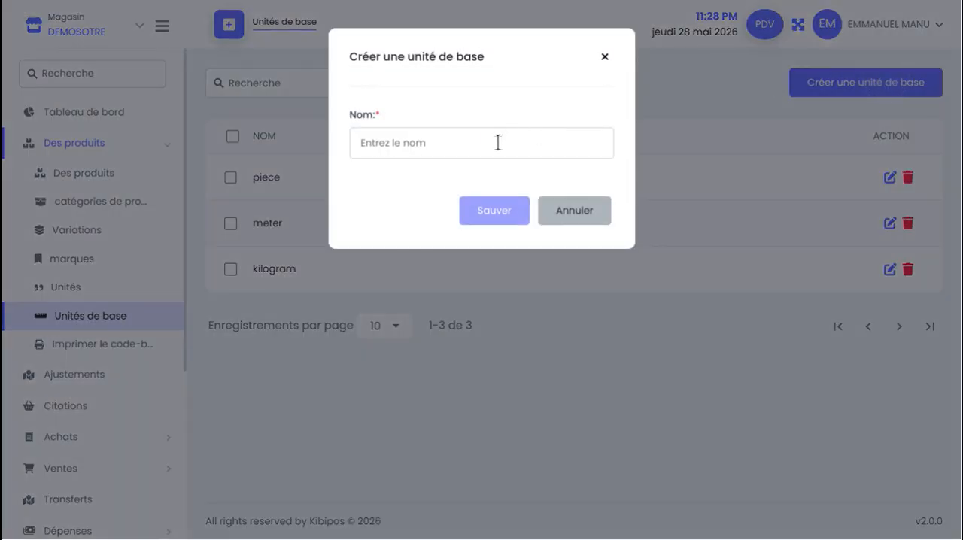
pyautogui.write('l')
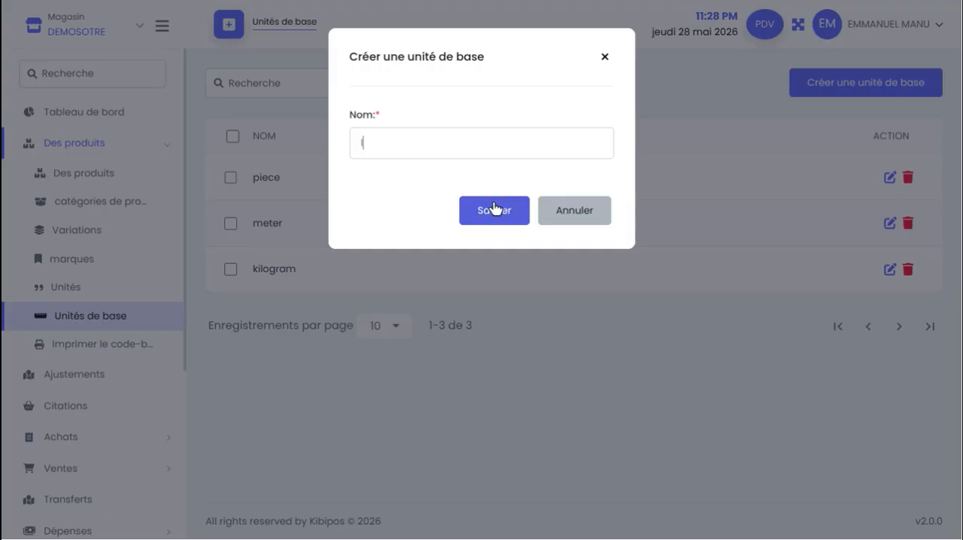
pyautogui.press('BackSpace')
pyautogui.write('l')
pyautogui.click(489, 222)
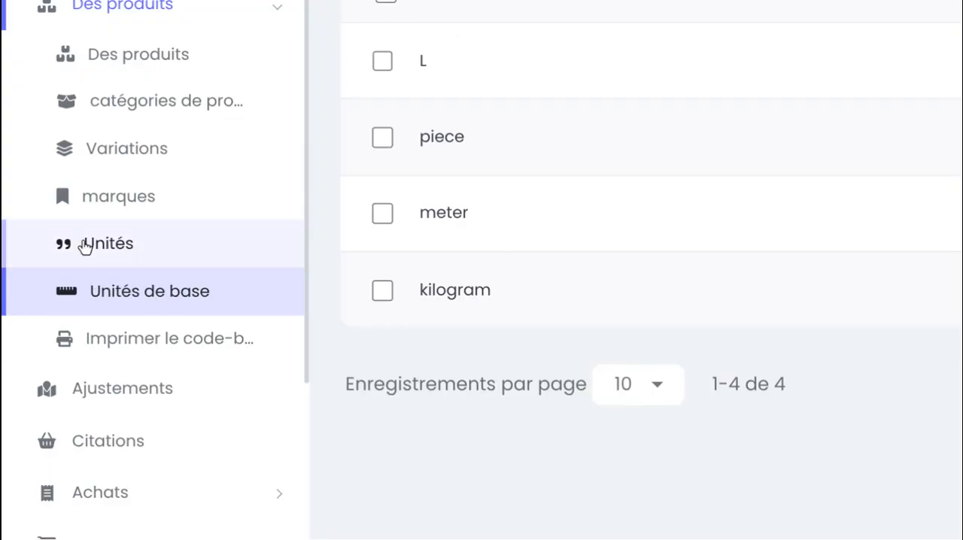
# Start a new product unit and enter Piece as its name
pyautogui.click(121, 246)
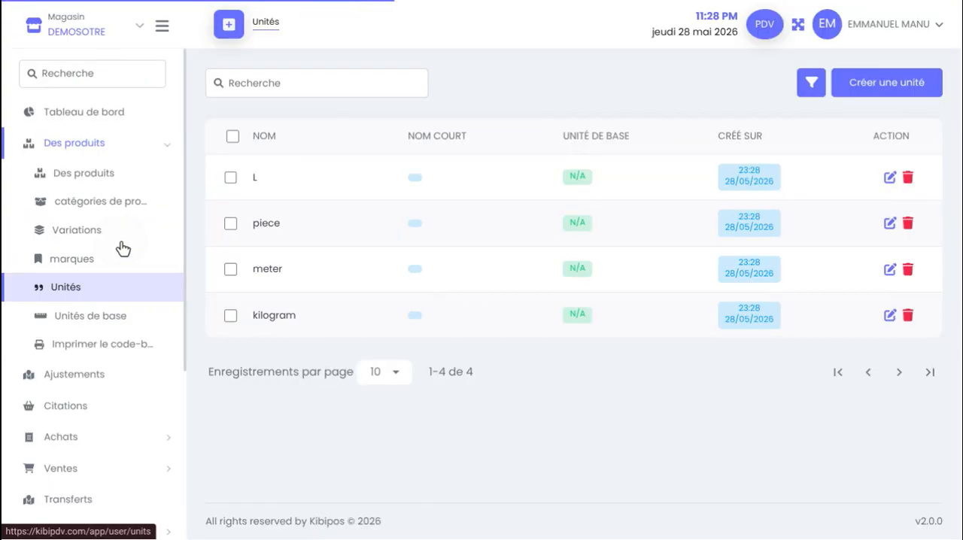
pyautogui.click(873, 82)
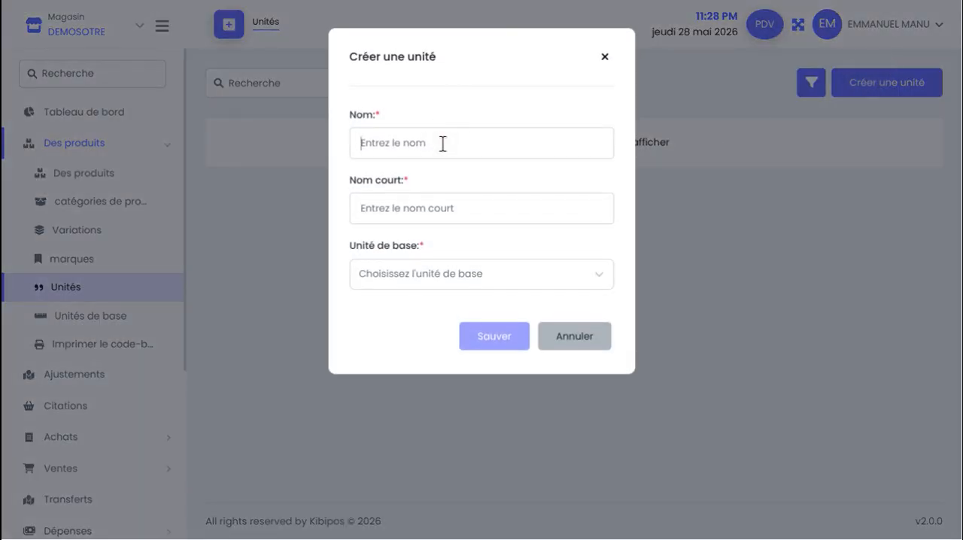
pyautogui.write('Pi')
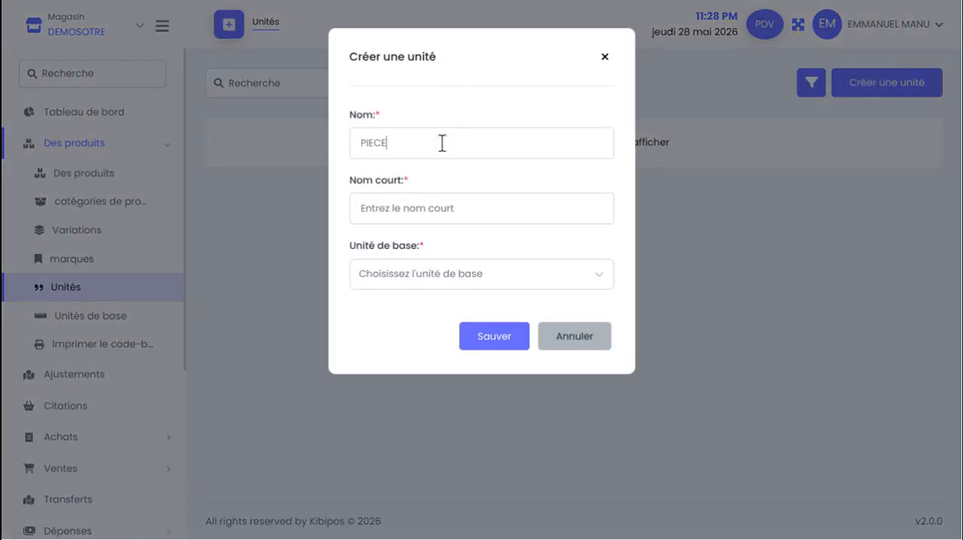
pyautogui.press('BackSpace')
pyautogui.press('BackSpace')
pyautogui.press('BackSpace')
pyautogui.press('BackSpace')
pyautogui.press('BackSpace')
pyautogui.write('P')
pyautogui.press('BackSpace')
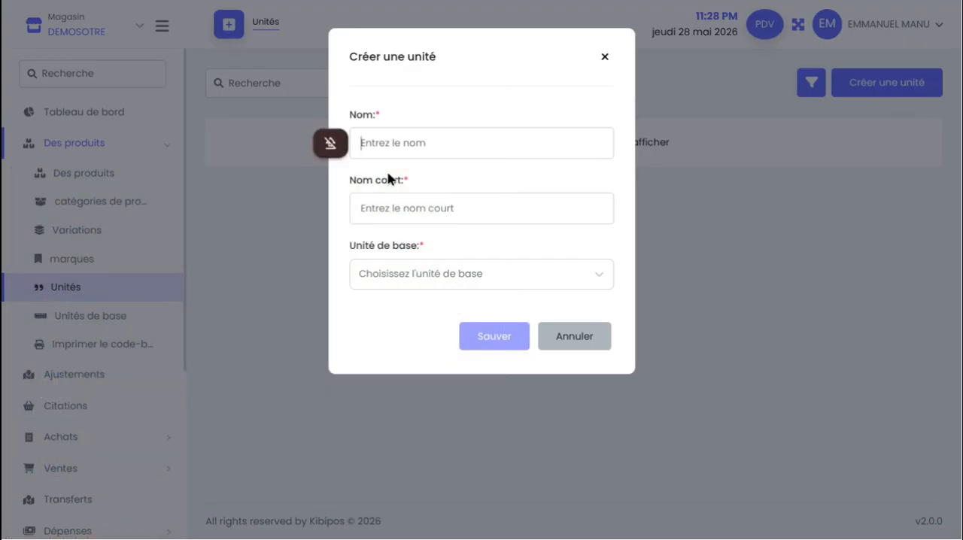
pyautogui.write('Piece')
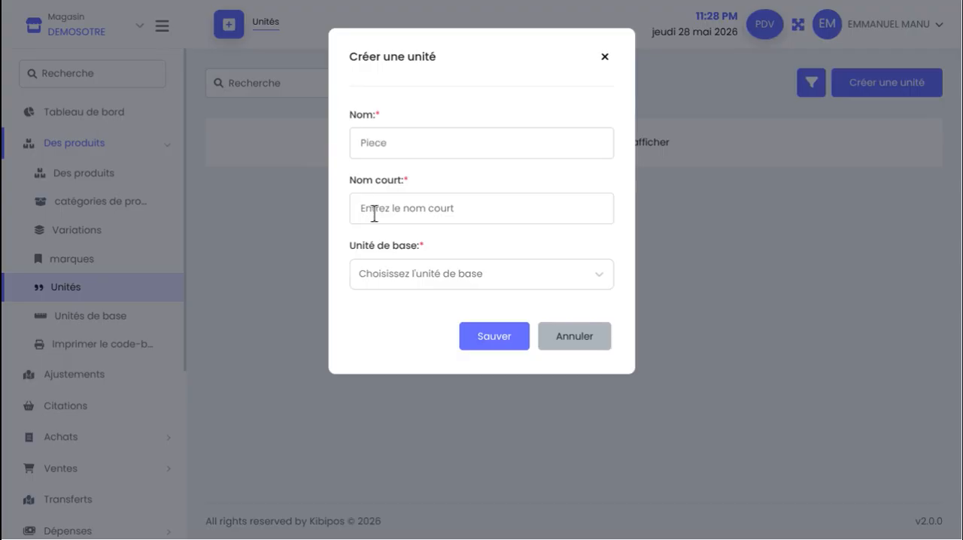
# Give the Piece unit the short name piece and the base unit piece, and save it
pyautogui.click(380, 216)
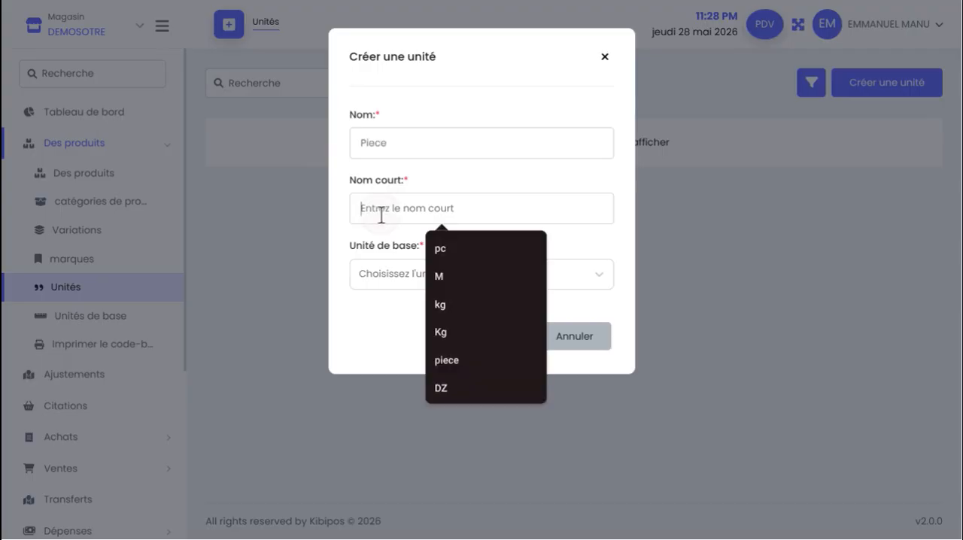
pyautogui.write('piec')
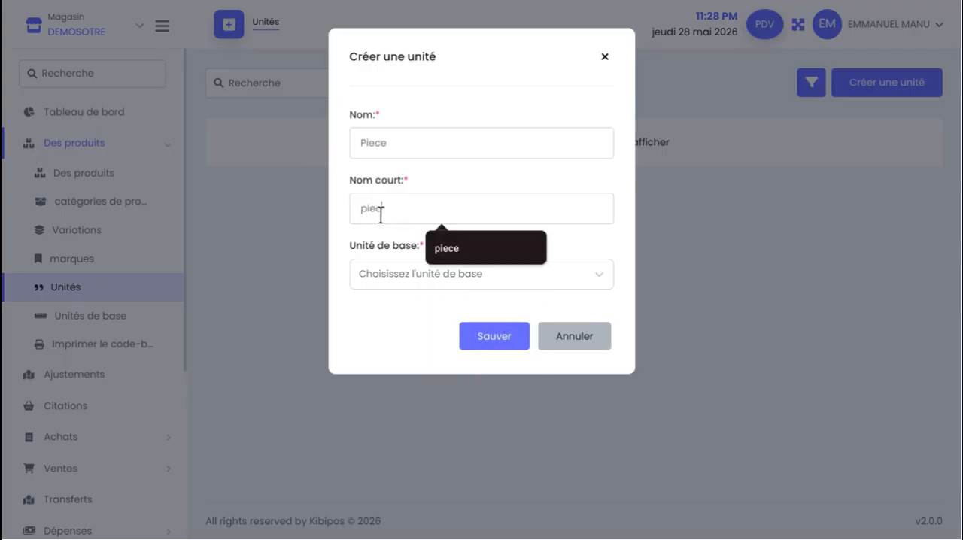
pyautogui.write('e')
pyautogui.click(449, 278)
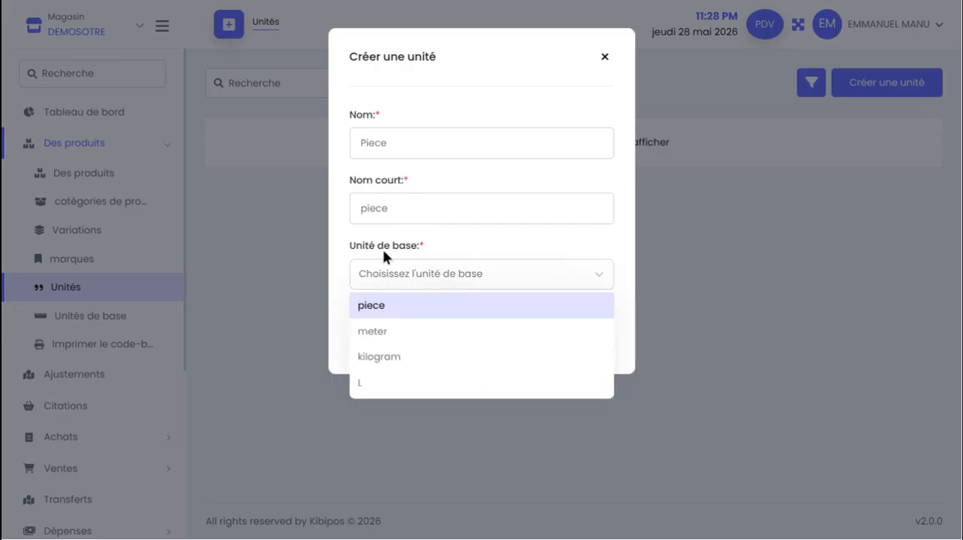
pyautogui.click(403, 312)
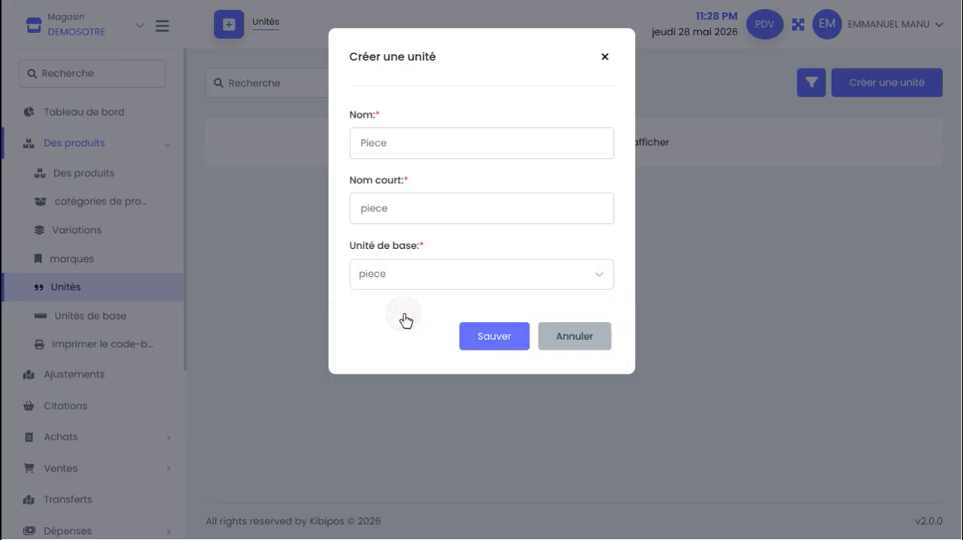
pyautogui.click(488, 338)
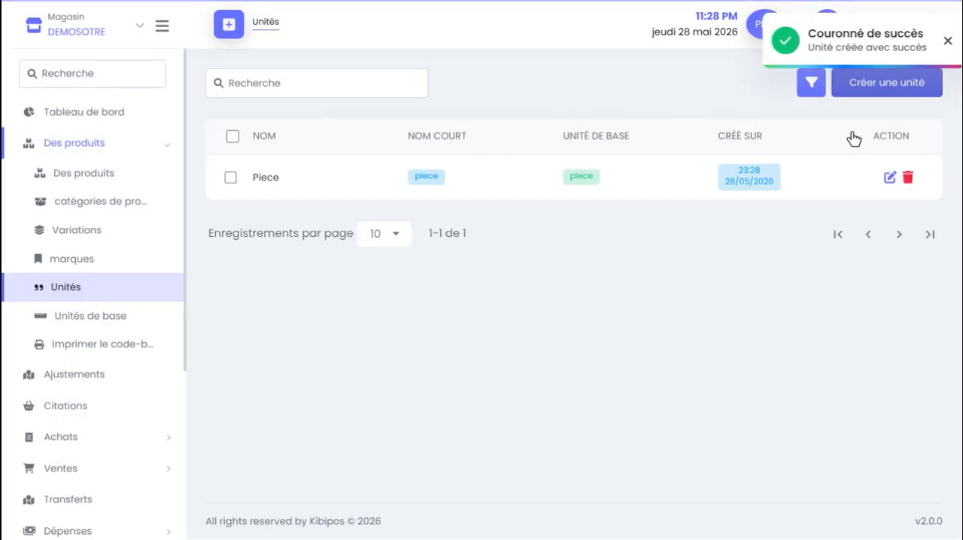
# Create a second unit with the name L, short name L and base unit L, and save it
pyautogui.click(898, 87)
pyautogui.click(498, 144)
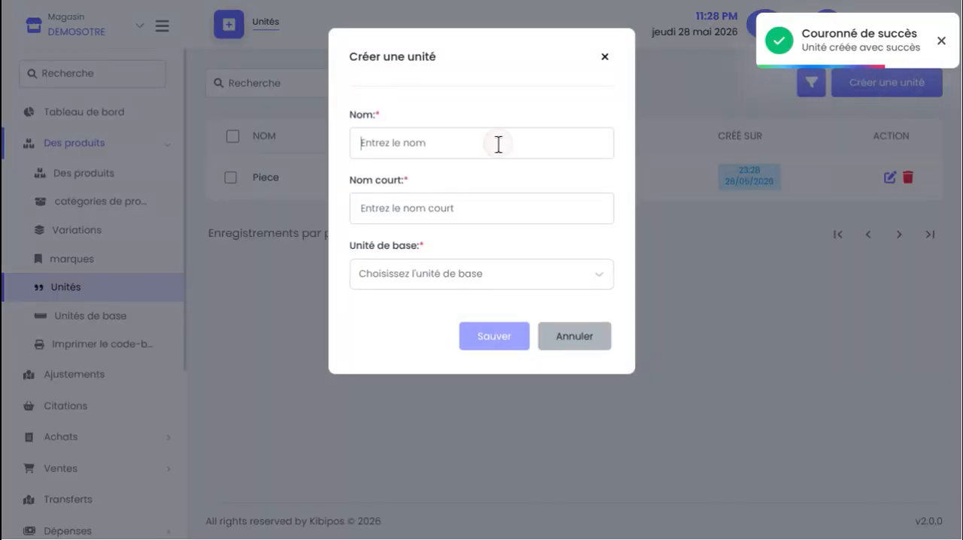
pyautogui.write('L')
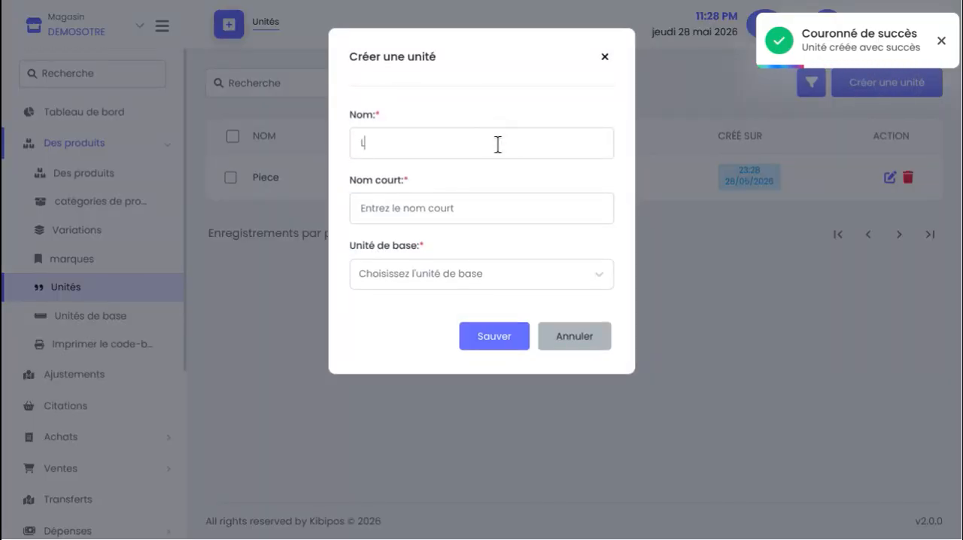
pyautogui.click(459, 208)
pyautogui.write('L')
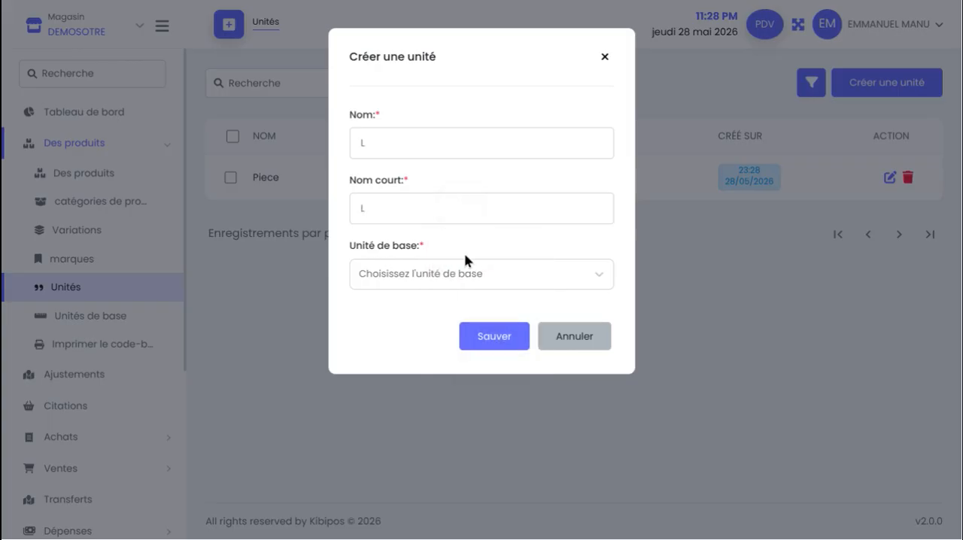
pyautogui.click(485, 275)
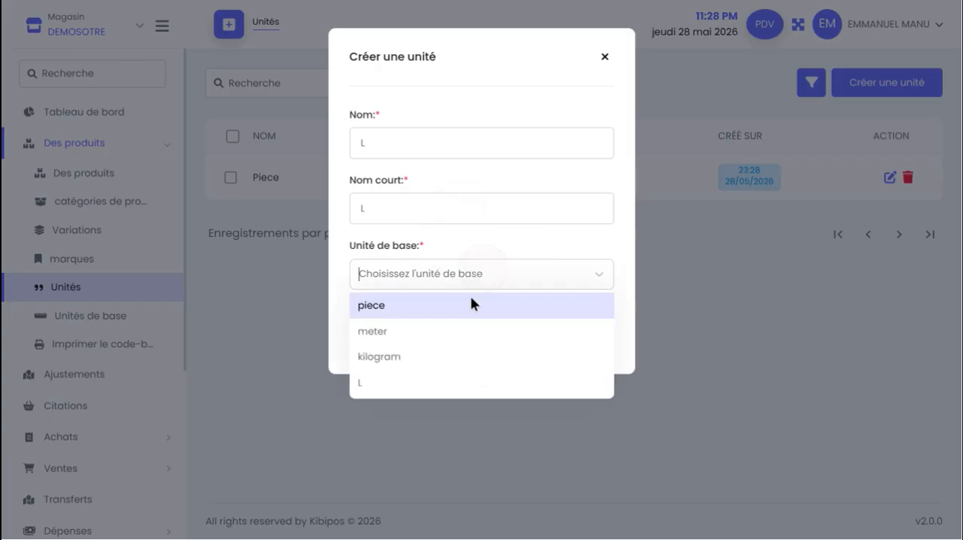
pyautogui.click(442, 382)
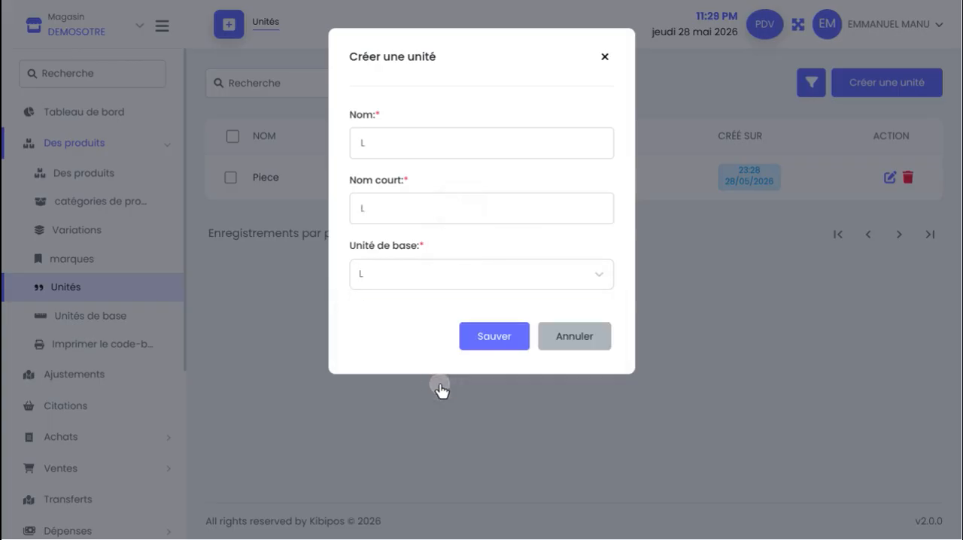
pyautogui.click(491, 346)
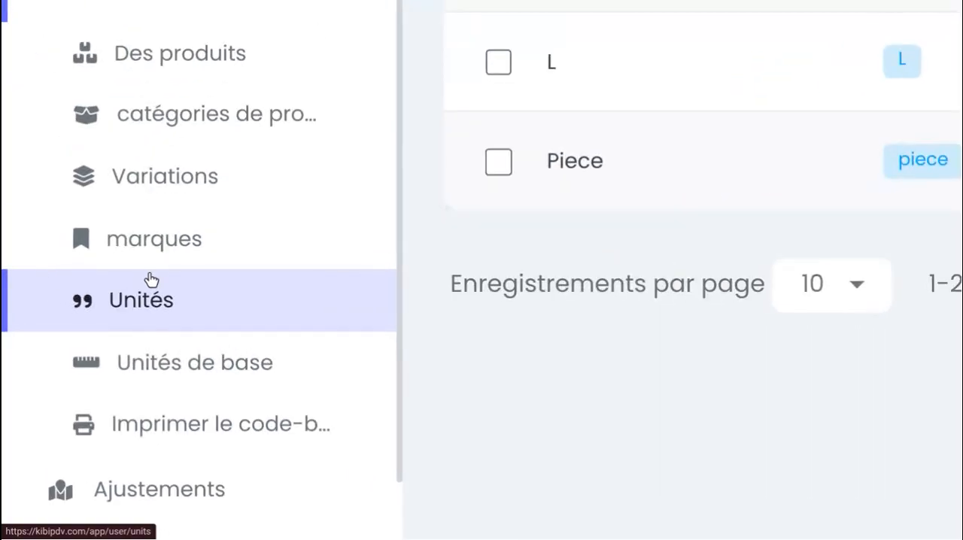
# Create a product brand named TCL in capitals, without a logo, and save it
pyautogui.click(172, 250)
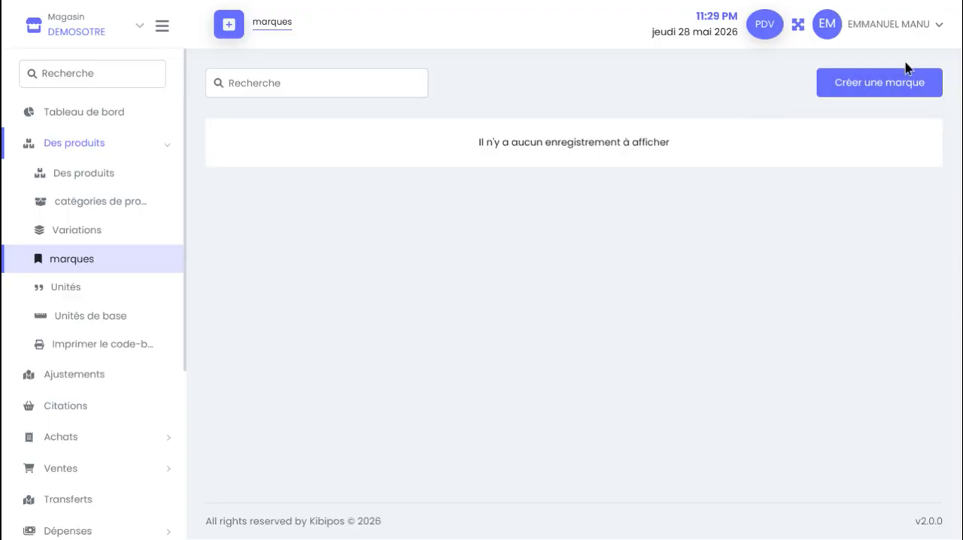
pyautogui.click(907, 90)
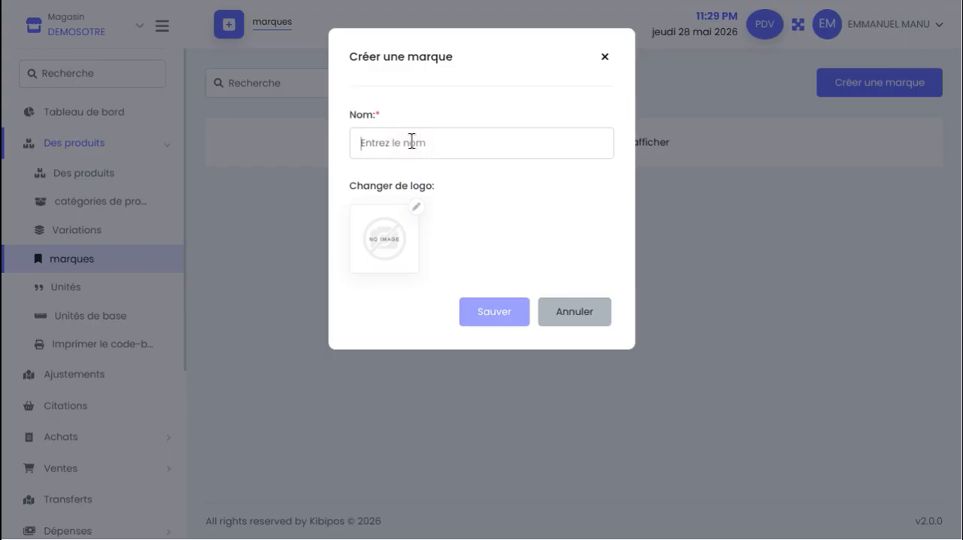
pyautogui.write('tcl')
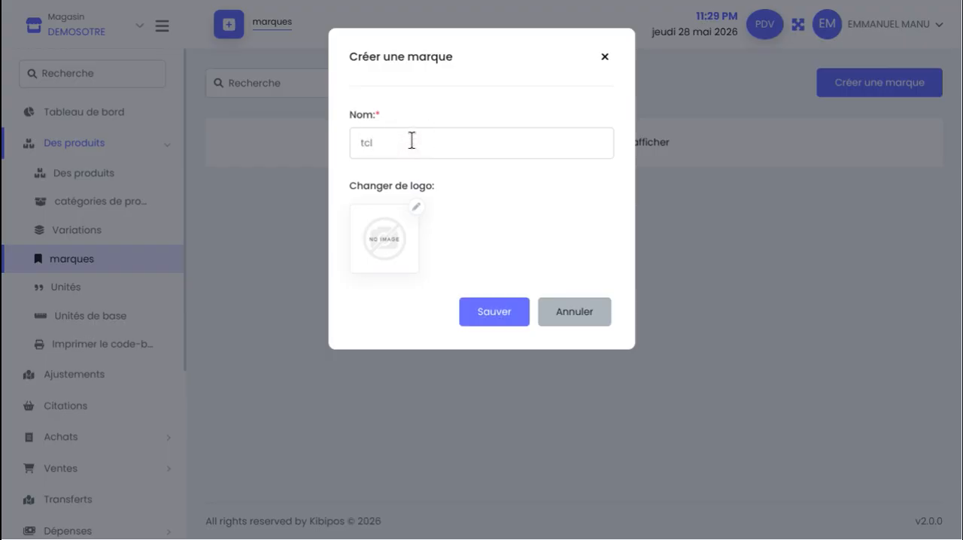
pyautogui.press('BackSpace')
pyautogui.press('BackSpace')
pyautogui.press('BackSpace')
pyautogui.press('capslock')
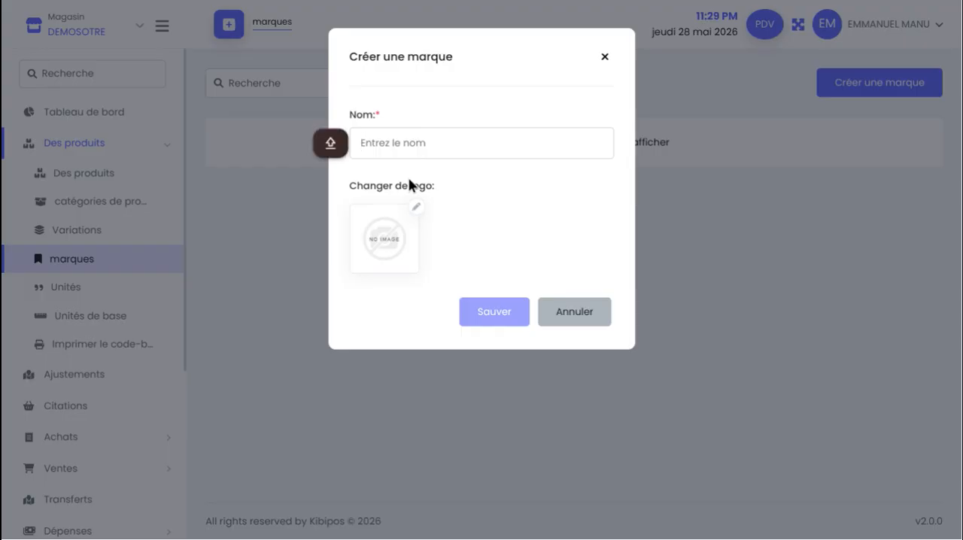
pyautogui.write('TCL')
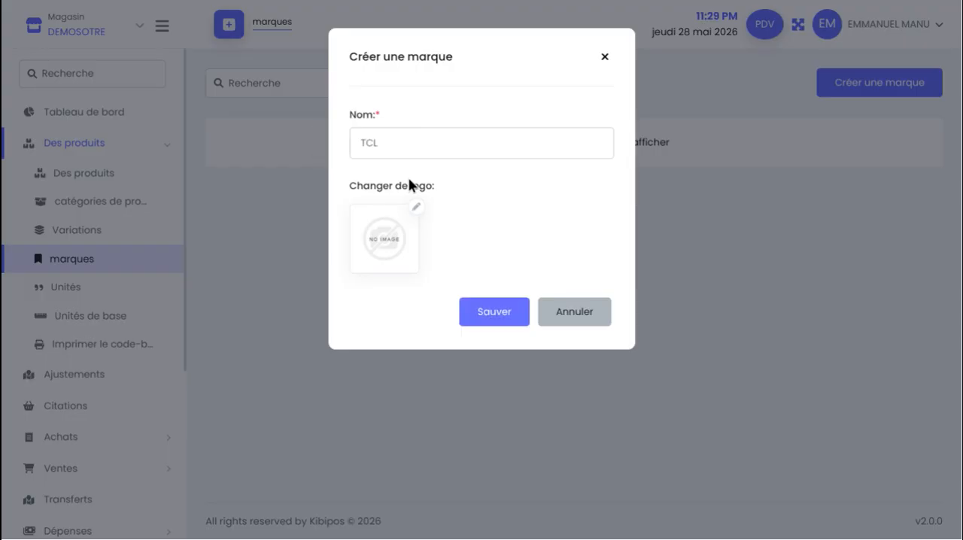
pyautogui.click(478, 315)
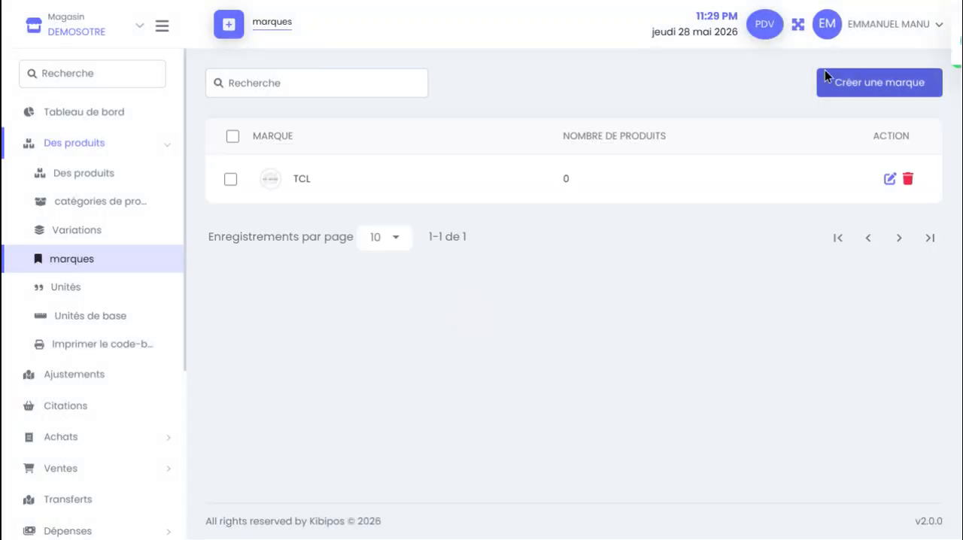
# Add a second brand named SAMSUNG and save it
pyautogui.click(846, 86)
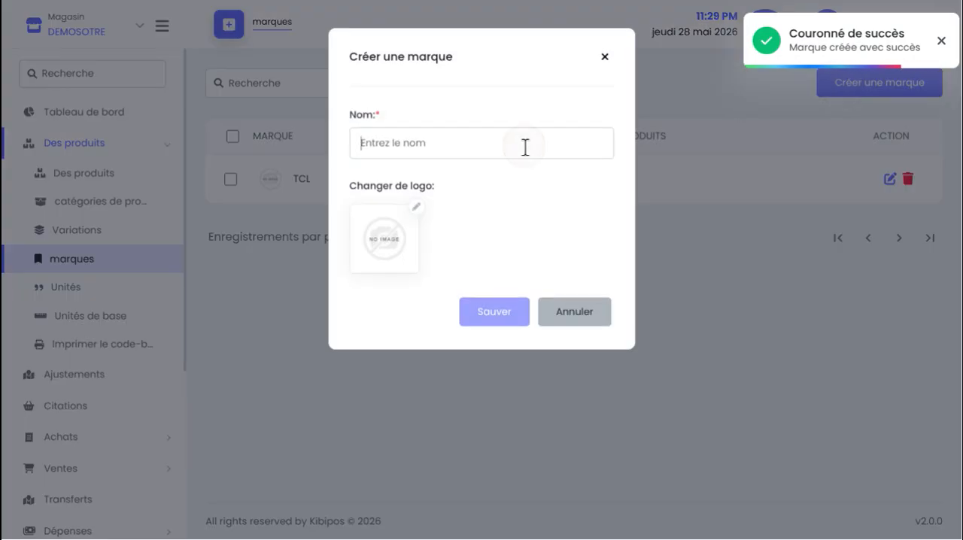
pyautogui.write('SAMSU')
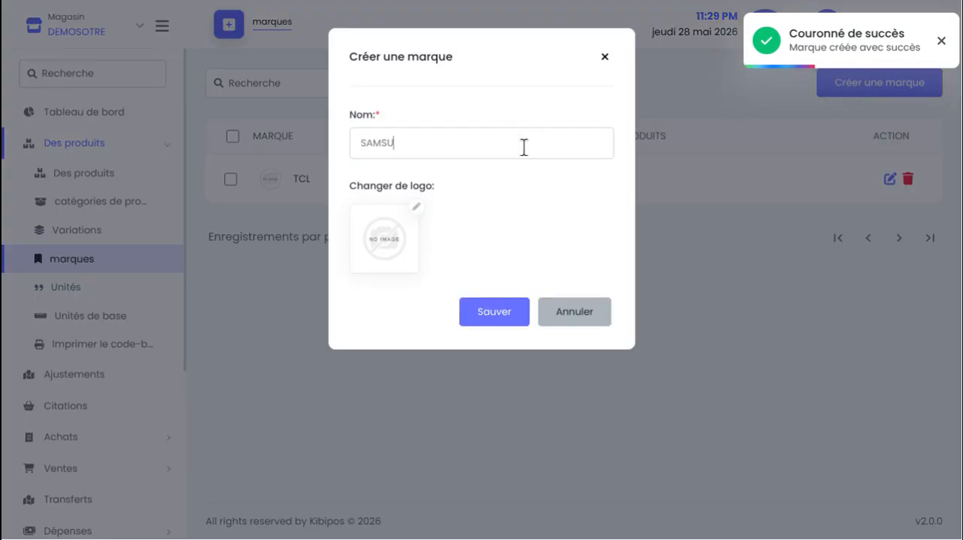
pyautogui.write('NG')
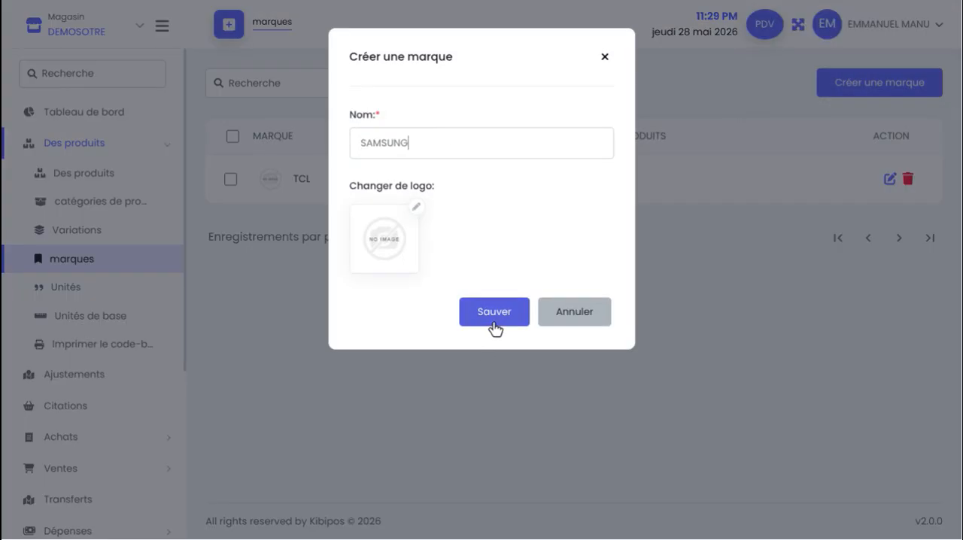
pyautogui.click(494, 312)
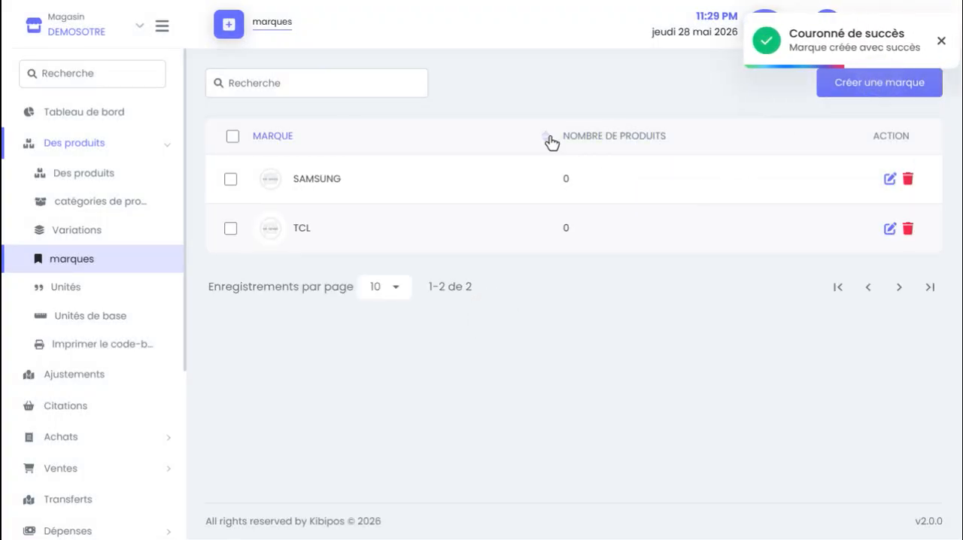
# Add a brand named after the store, DEMOSOTRE, and save it
pyautogui.click(830, 95)
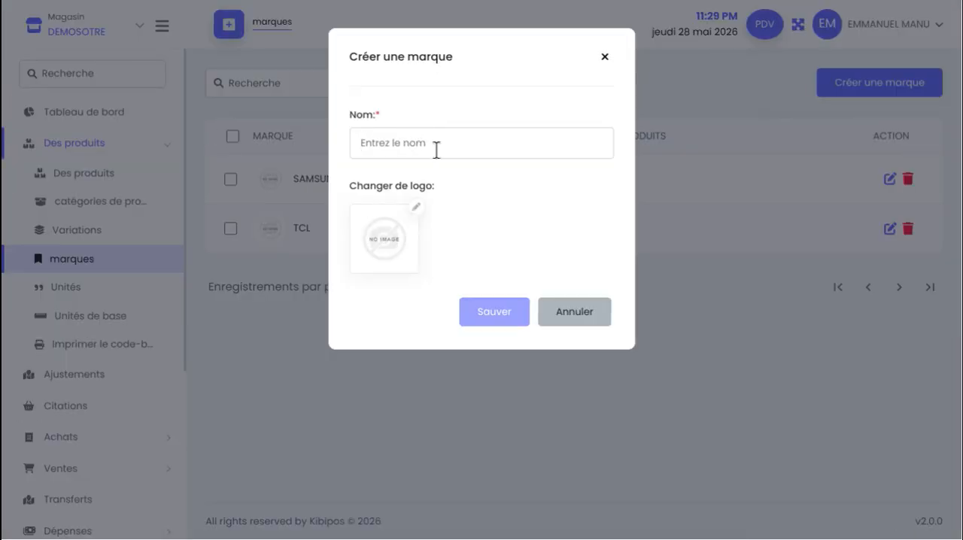
pyautogui.scroll(3, 433, 148)
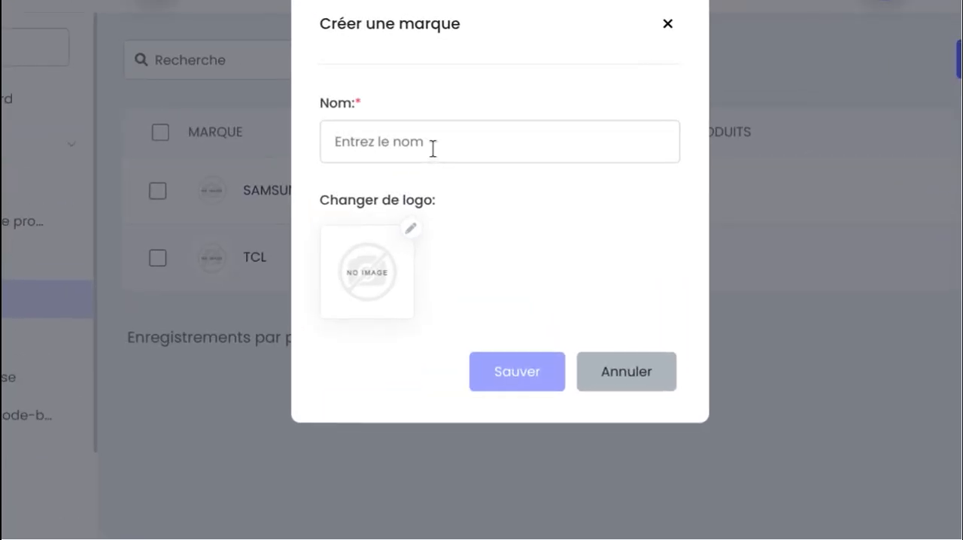
pyautogui.write('DEMOSOTRE')
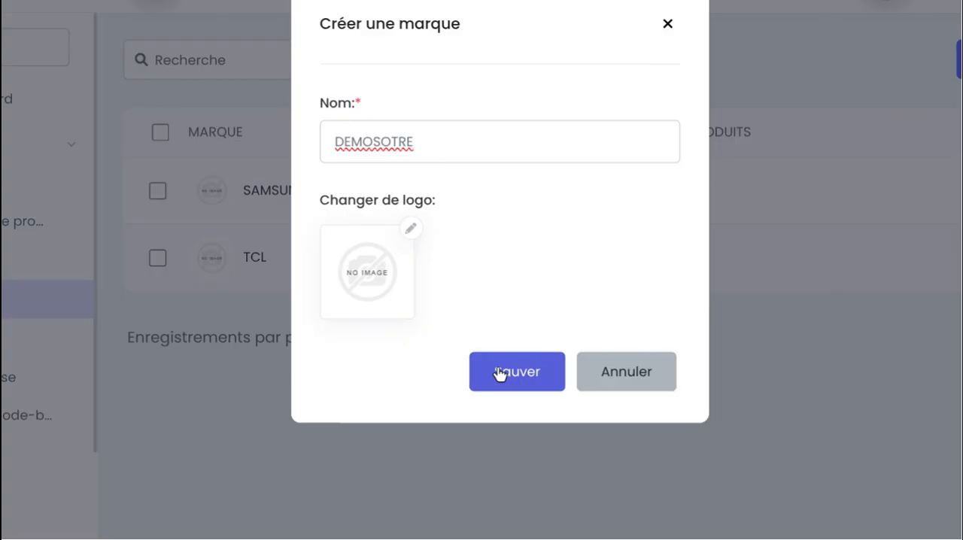
pyautogui.click(496, 371)
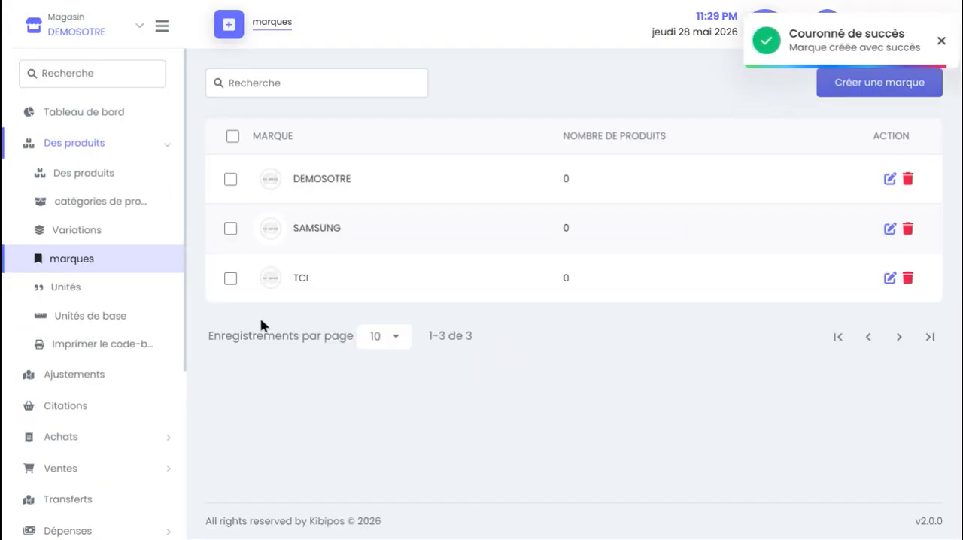
# Return to the dashboard, dismiss the notification and open the signed-in account's profile page
pyautogui.click(28, 113)
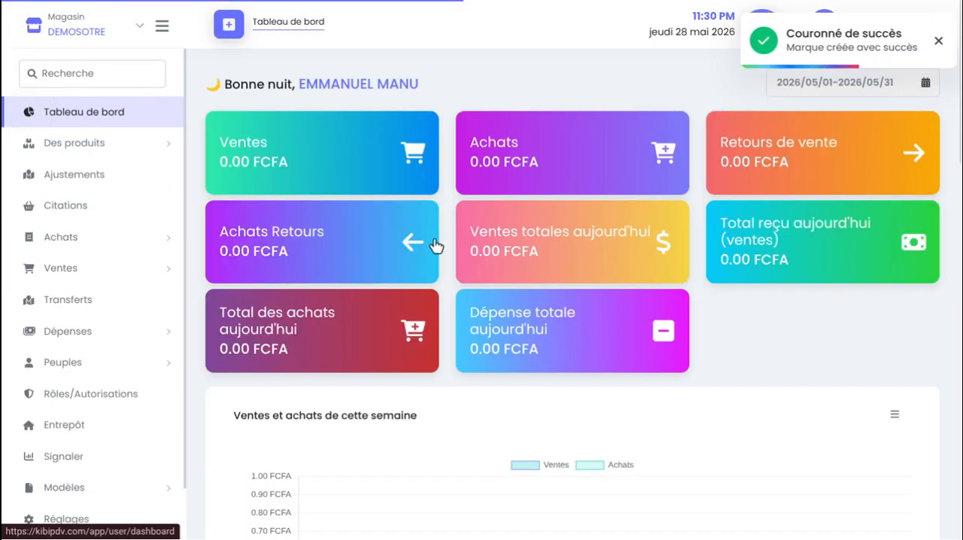
pyautogui.click(938, 42)
pyautogui.click(828, 25)
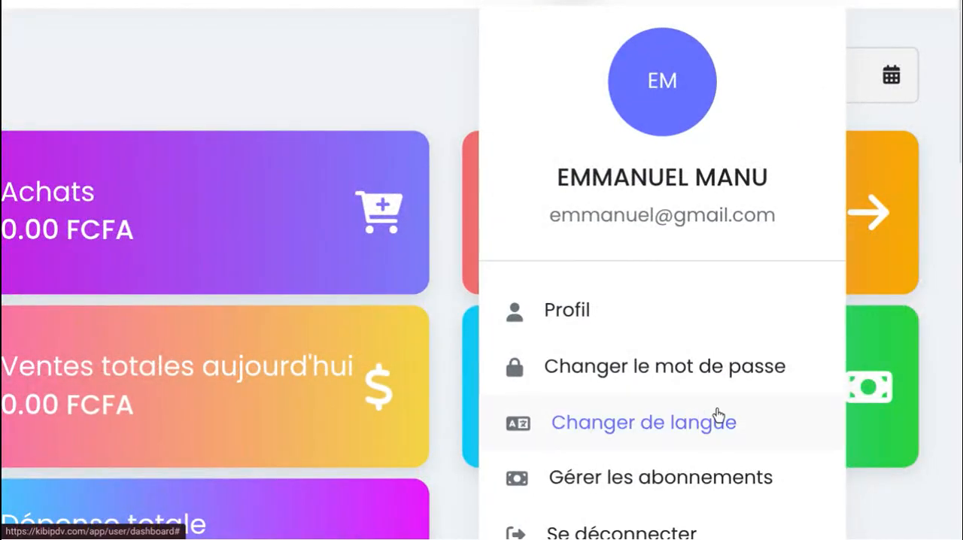
pyautogui.click(564, 314)
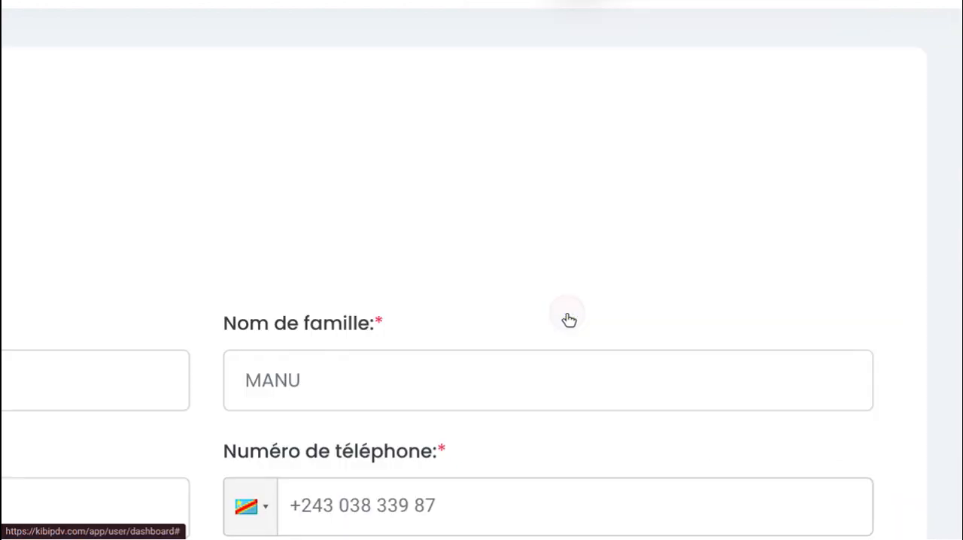